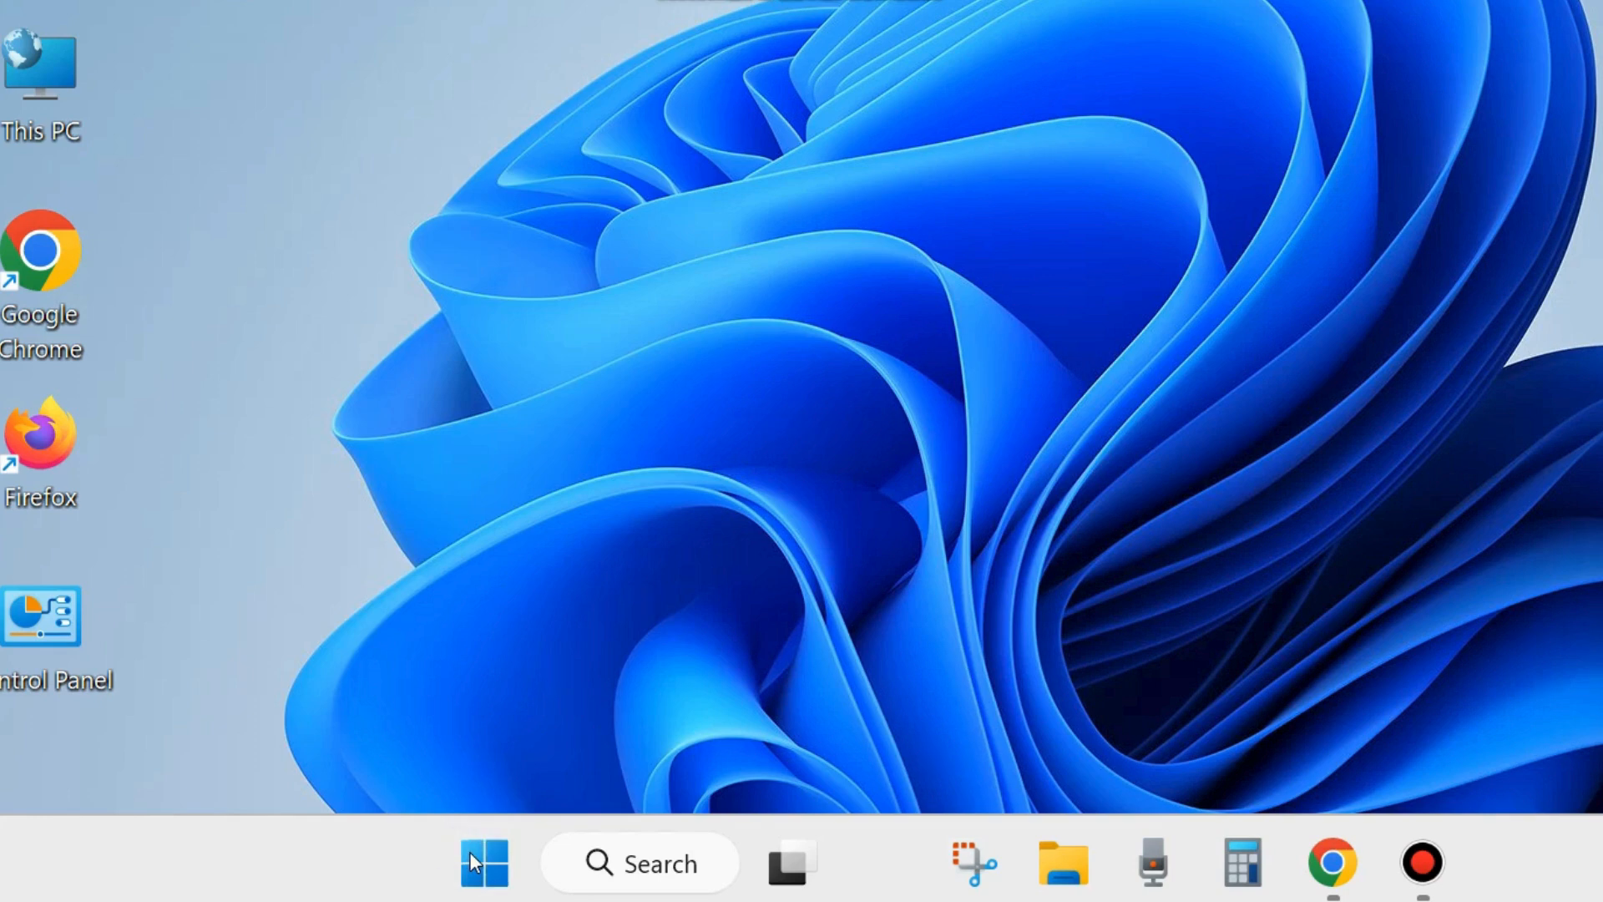
- Display the computer's shut-down and restart choices, and dismiss them without choosing one
right_click(469, 853)
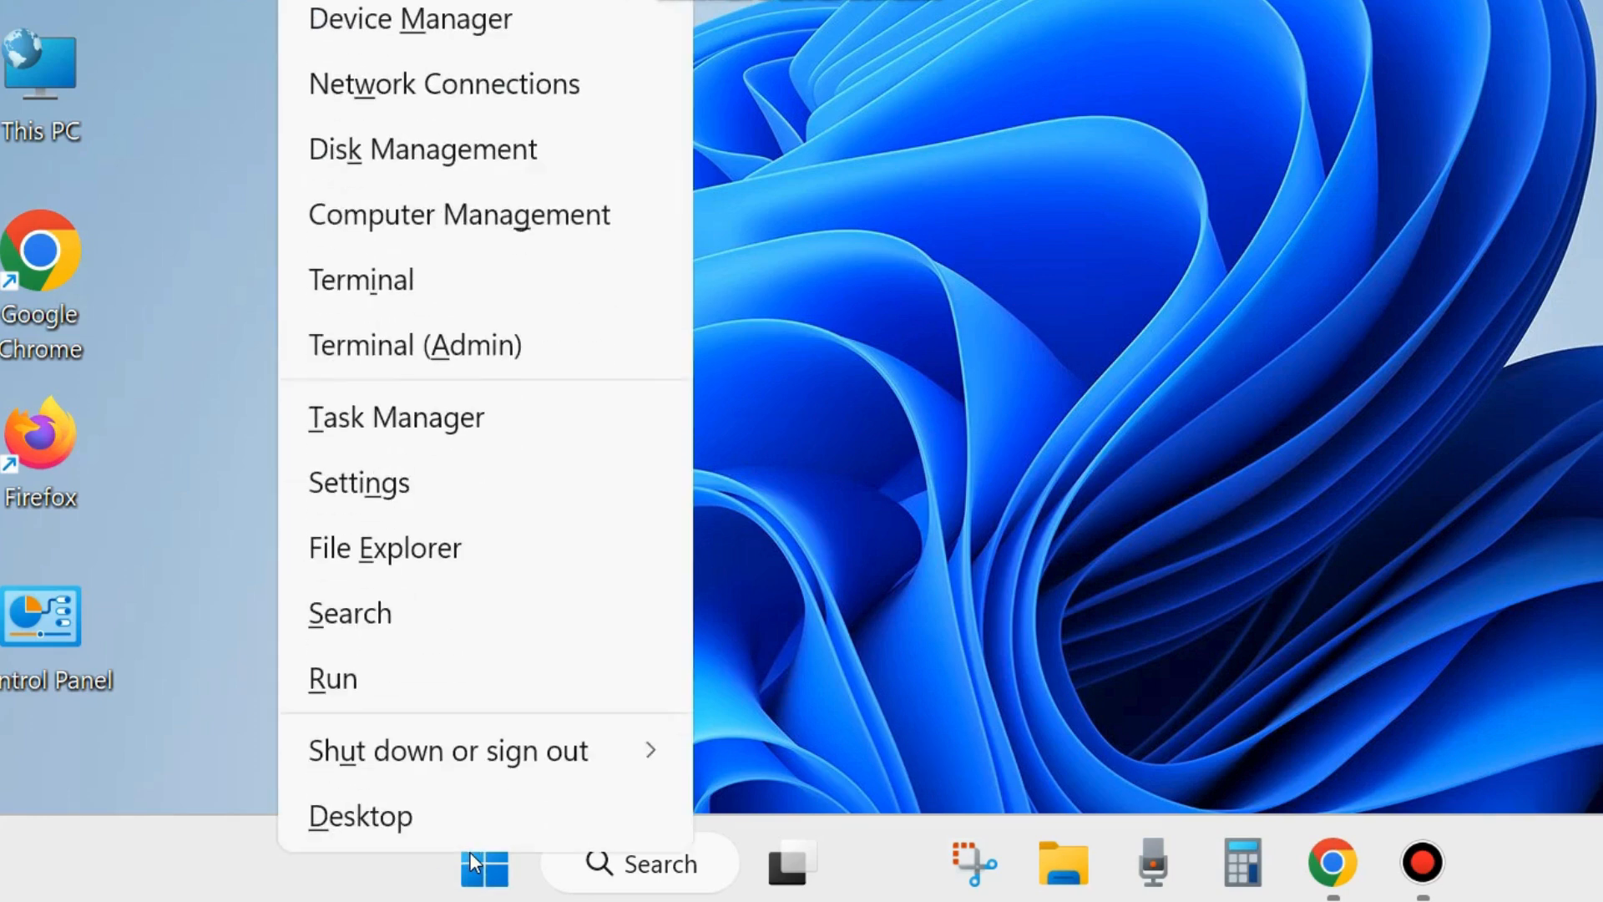
mouse_move(534, 751)
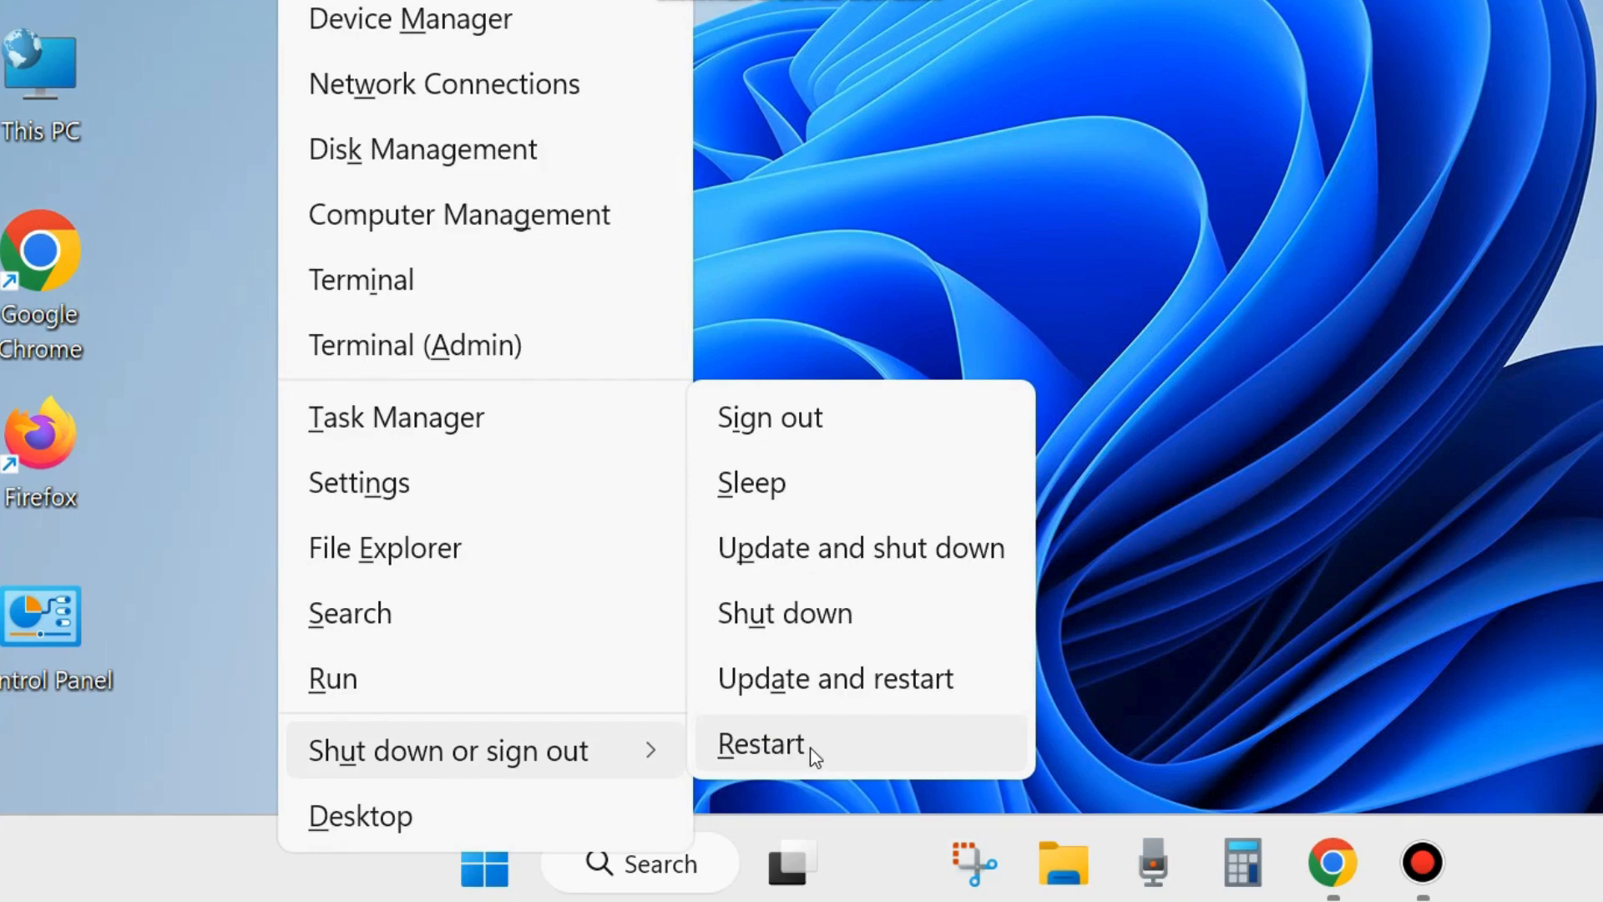
click(1412, 344)
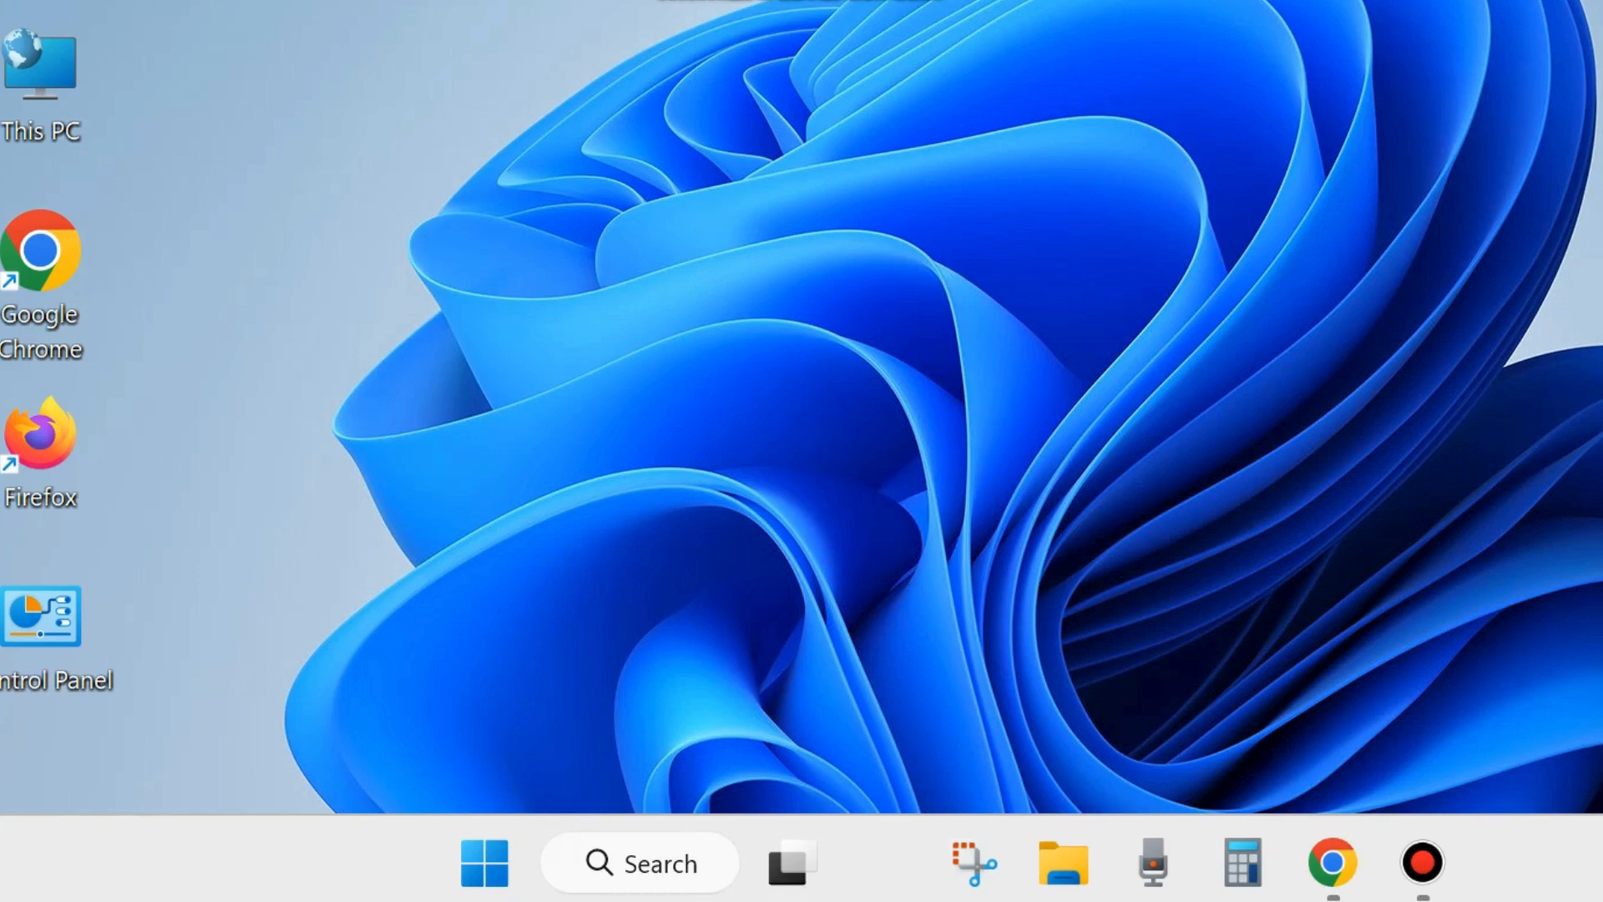
- Place the Camtasia 2024 shortcut in a free area of the desktop and open its compatibility properties
drag(784, 4, 406, 577)
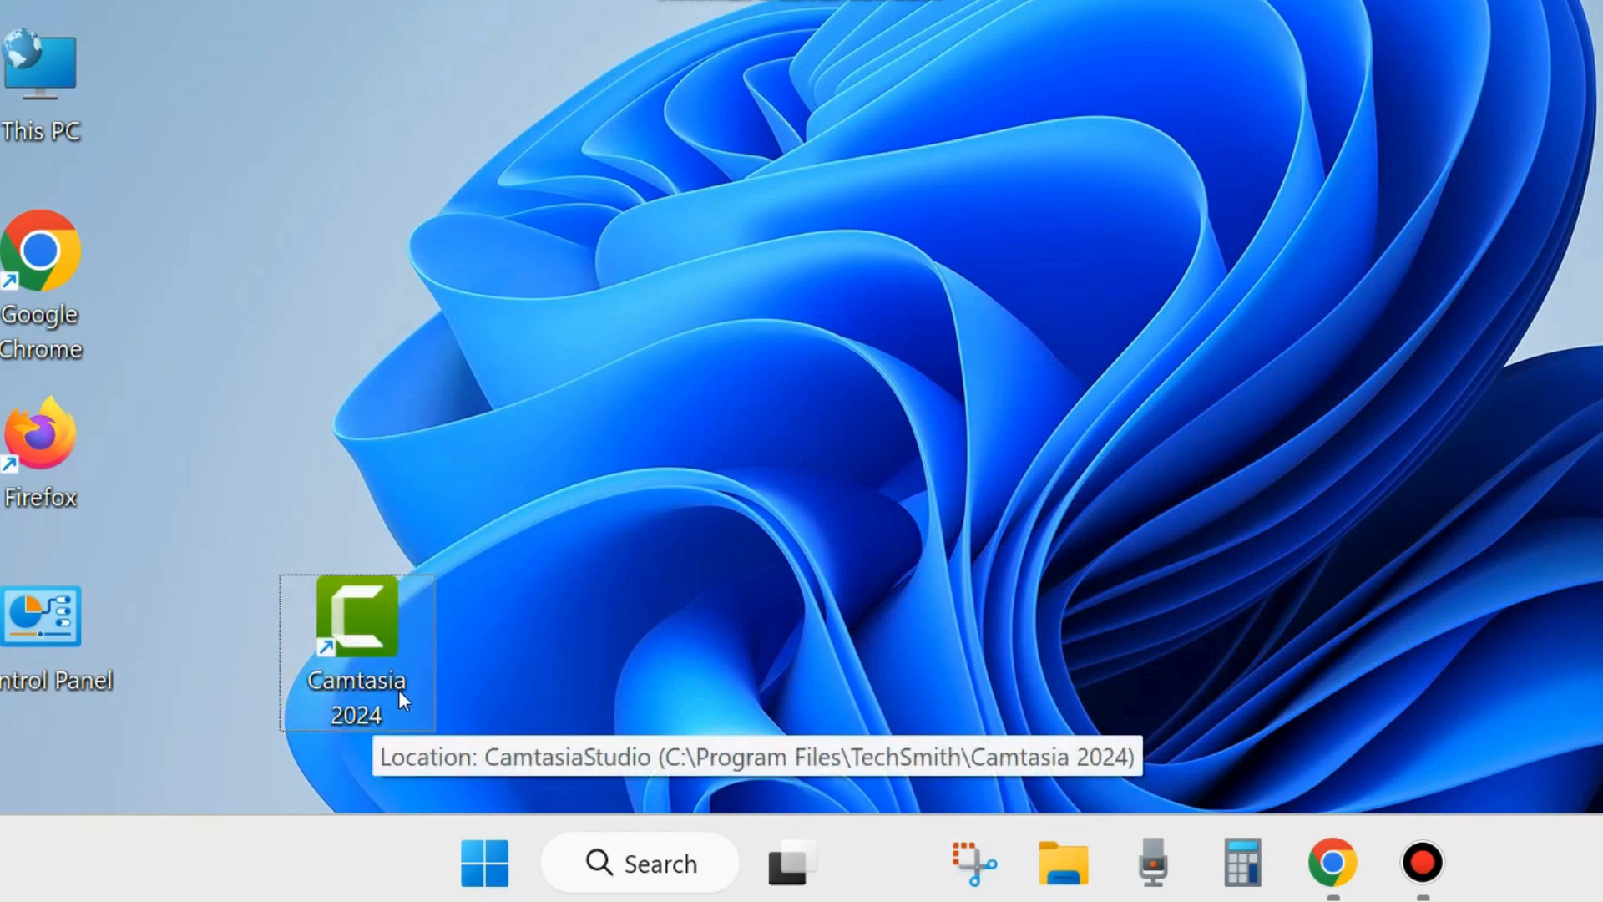
click(371, 634)
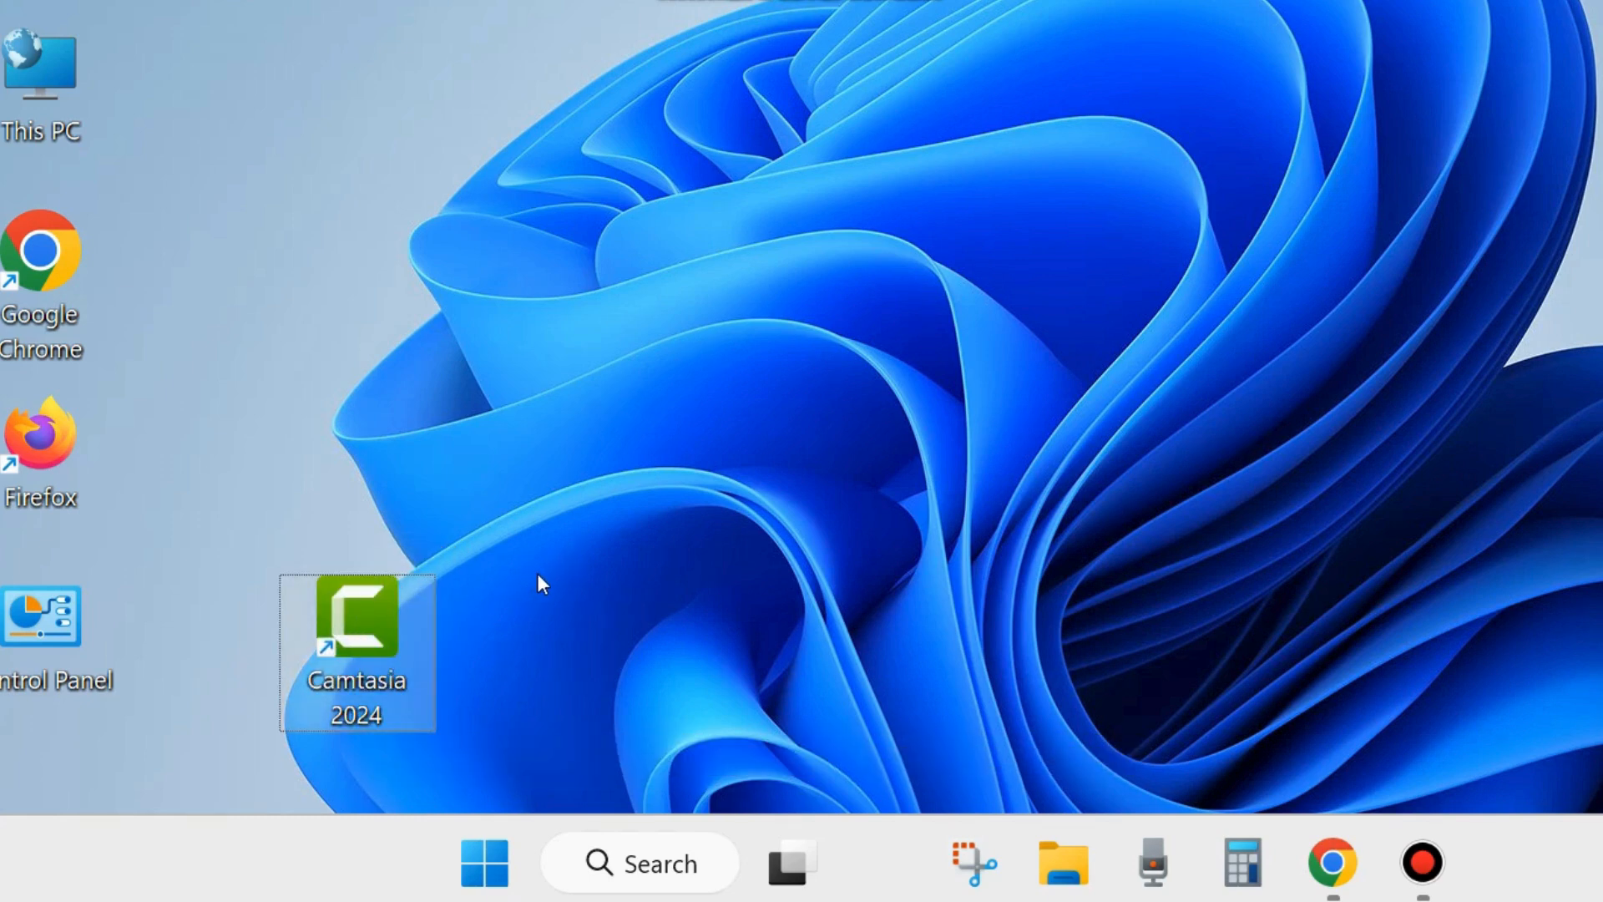
right_click(359, 643)
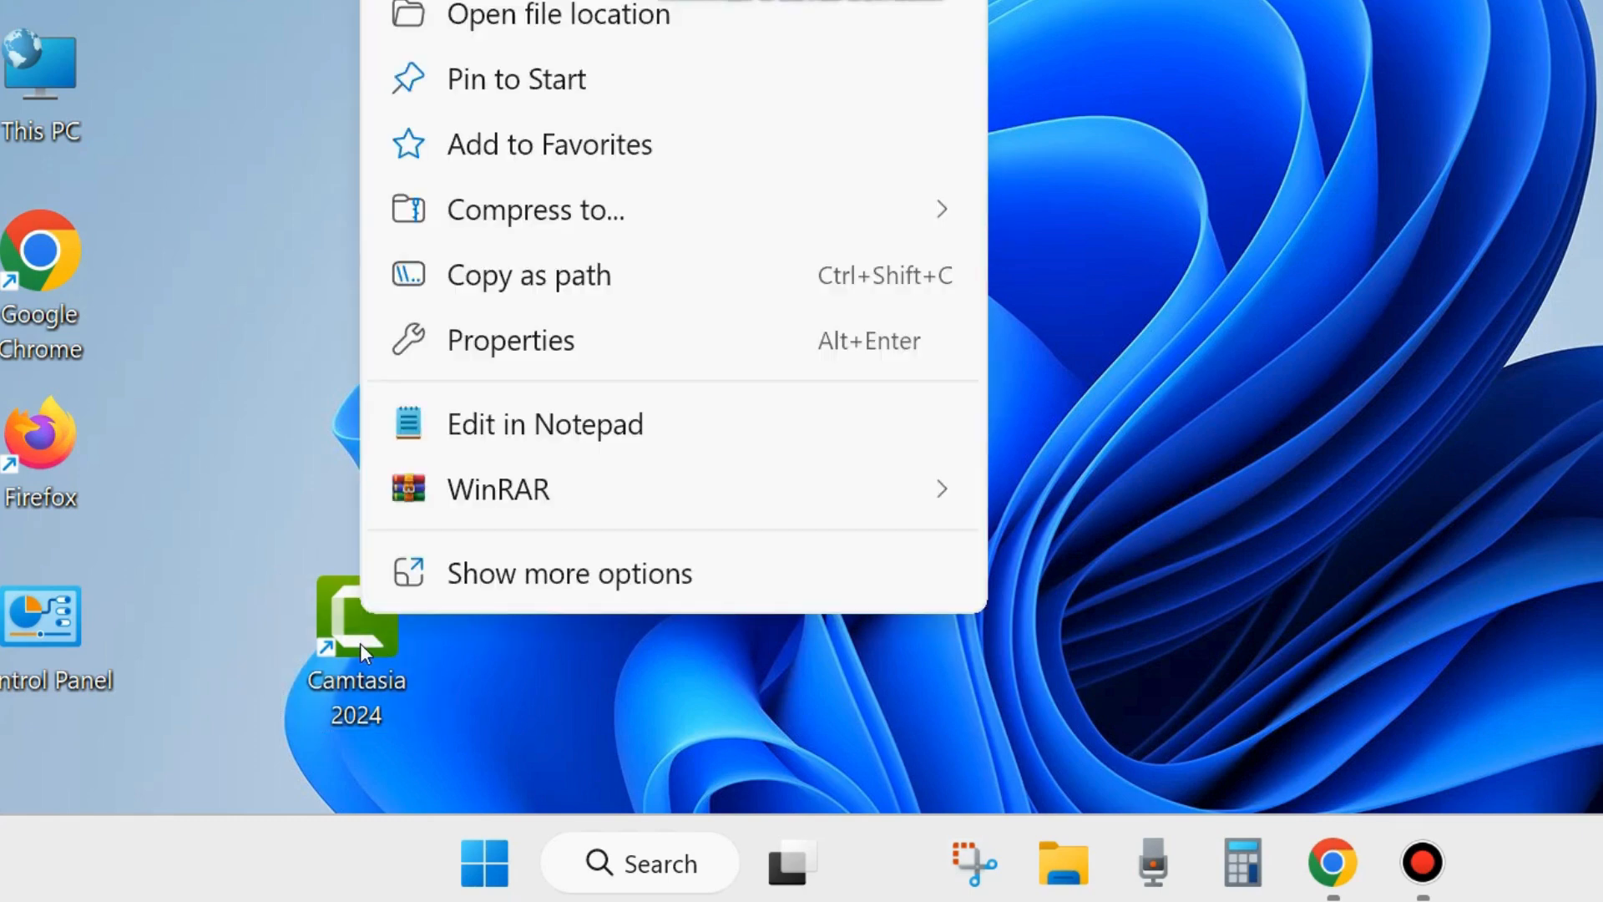
click(528, 349)
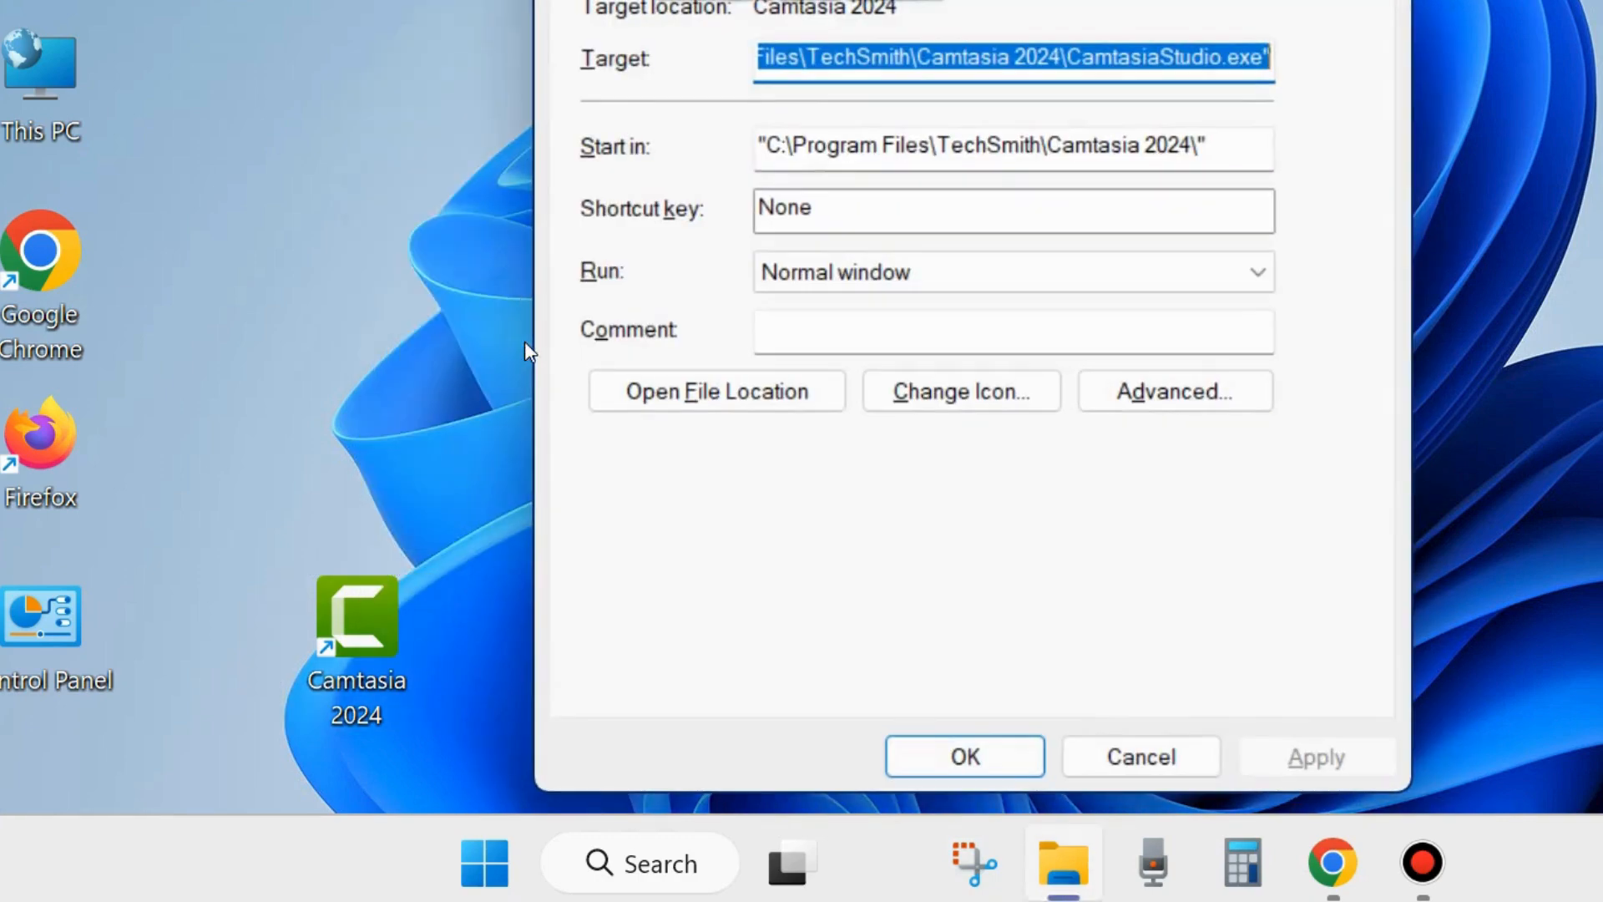
drag(998, 0, 889, 25)
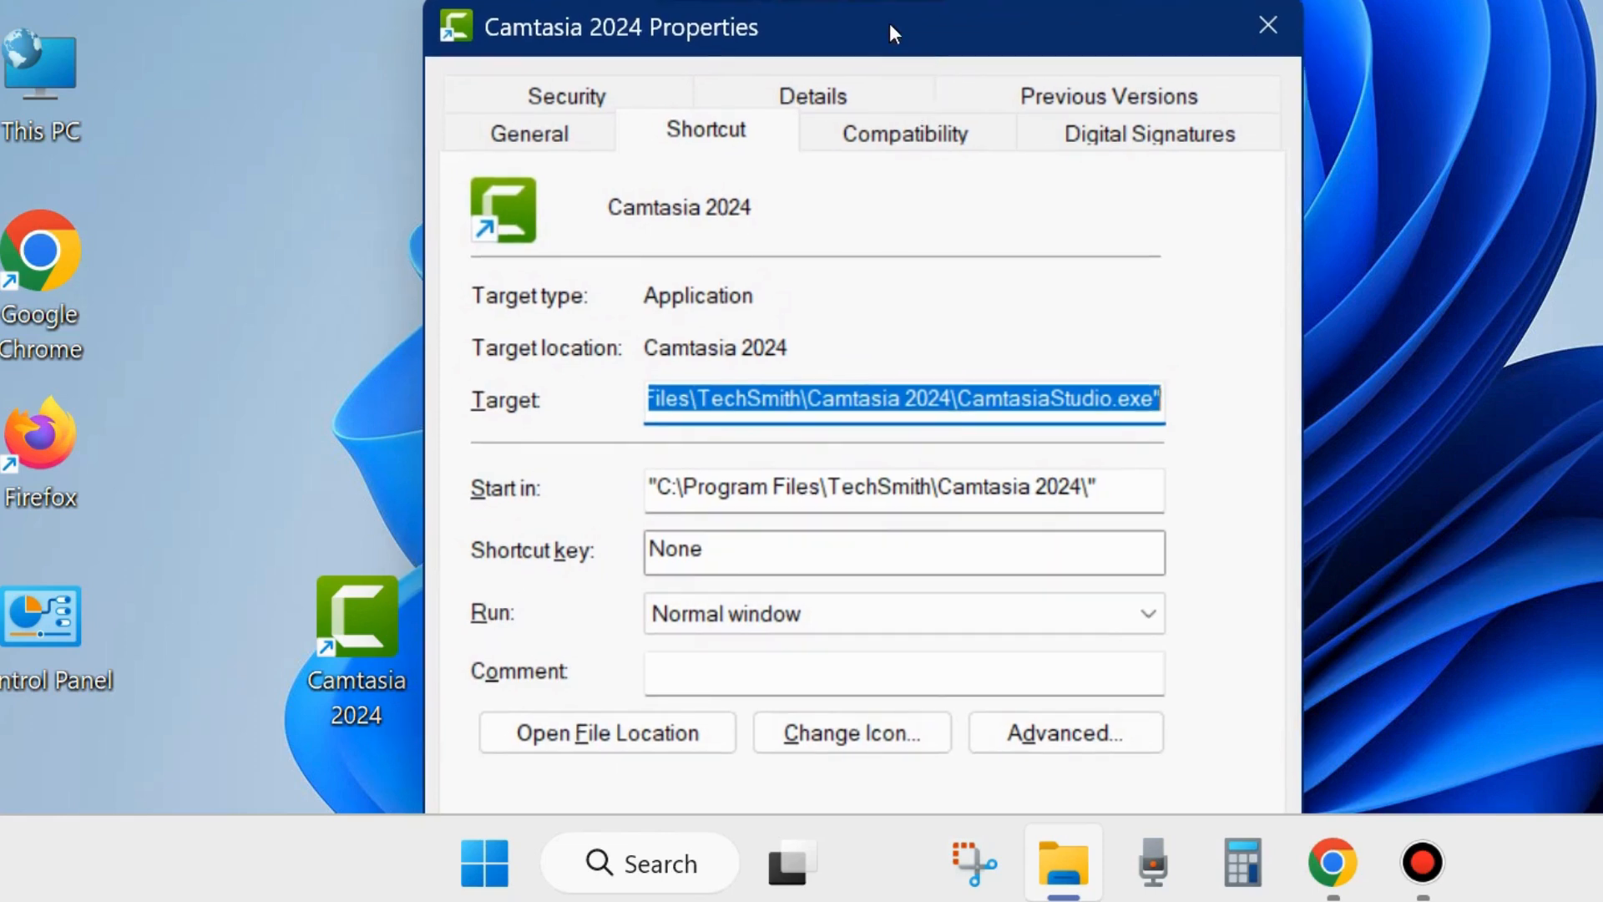
click(895, 140)
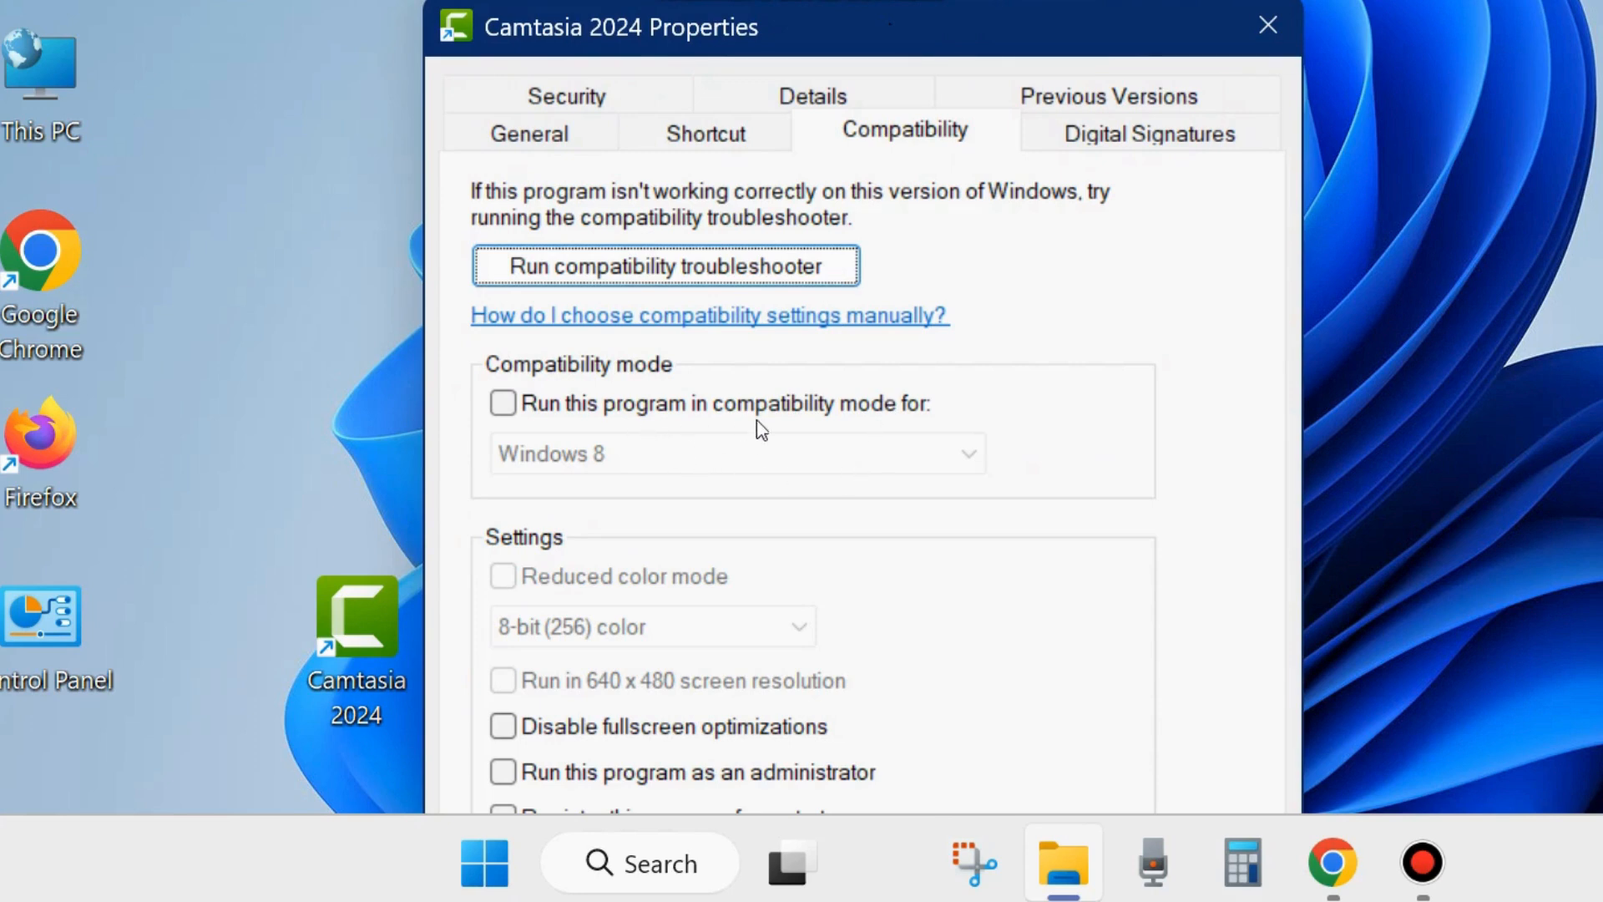
- Enable Windows 8 compatibility mode and running as an administrator for the Camtasia 2024 shortcut, and dismiss its properties without applying
click(504, 404)
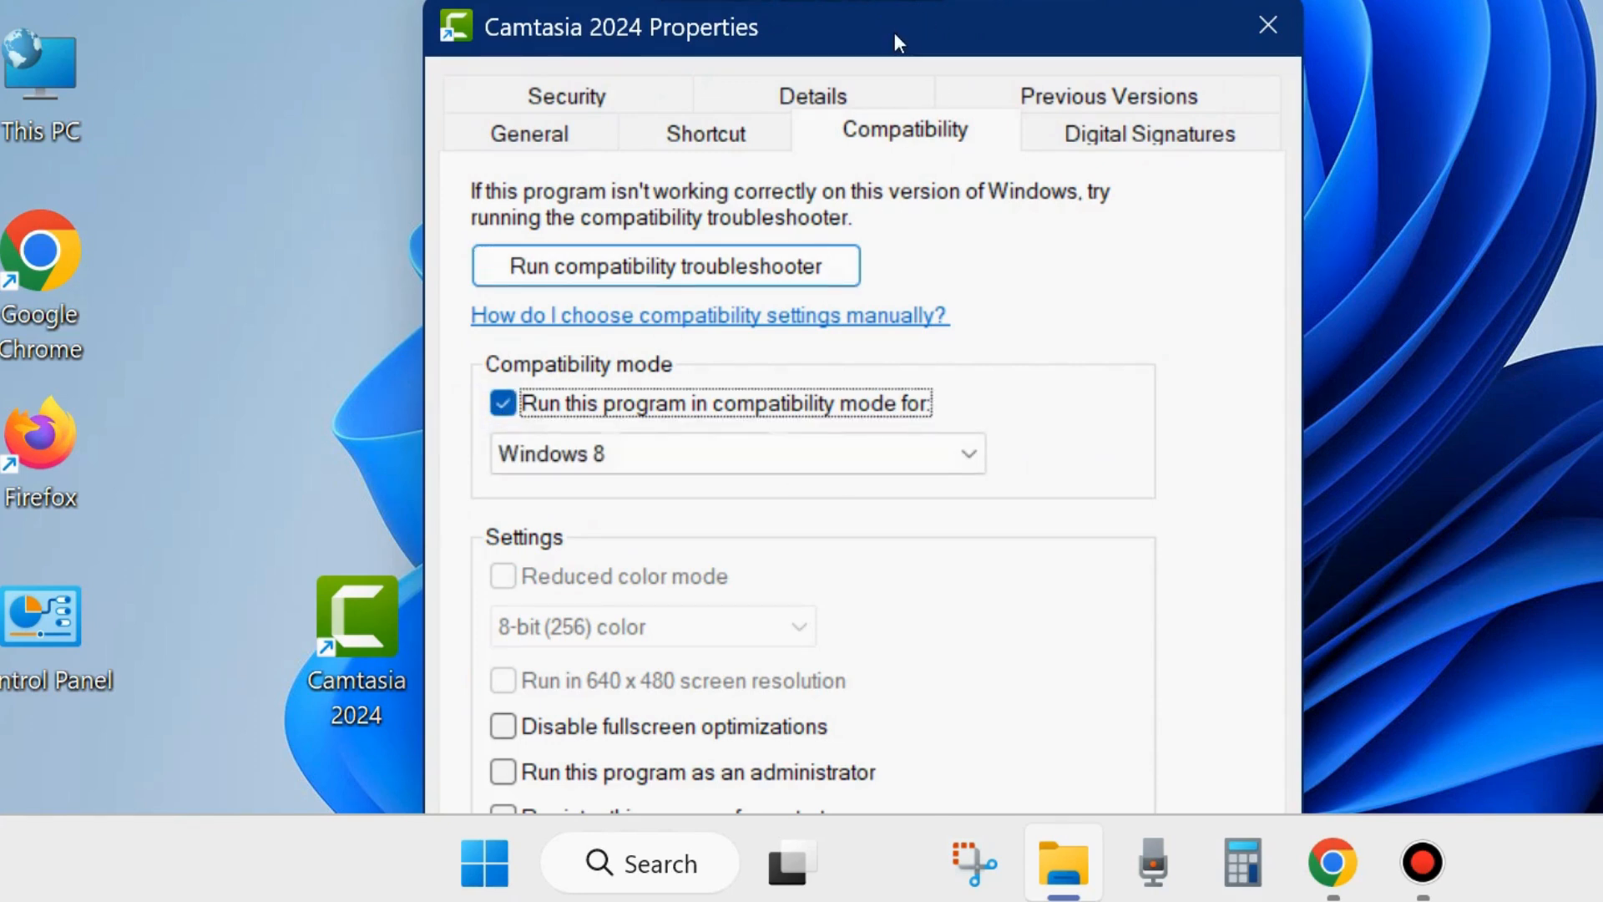
drag(894, 32, 942, 0)
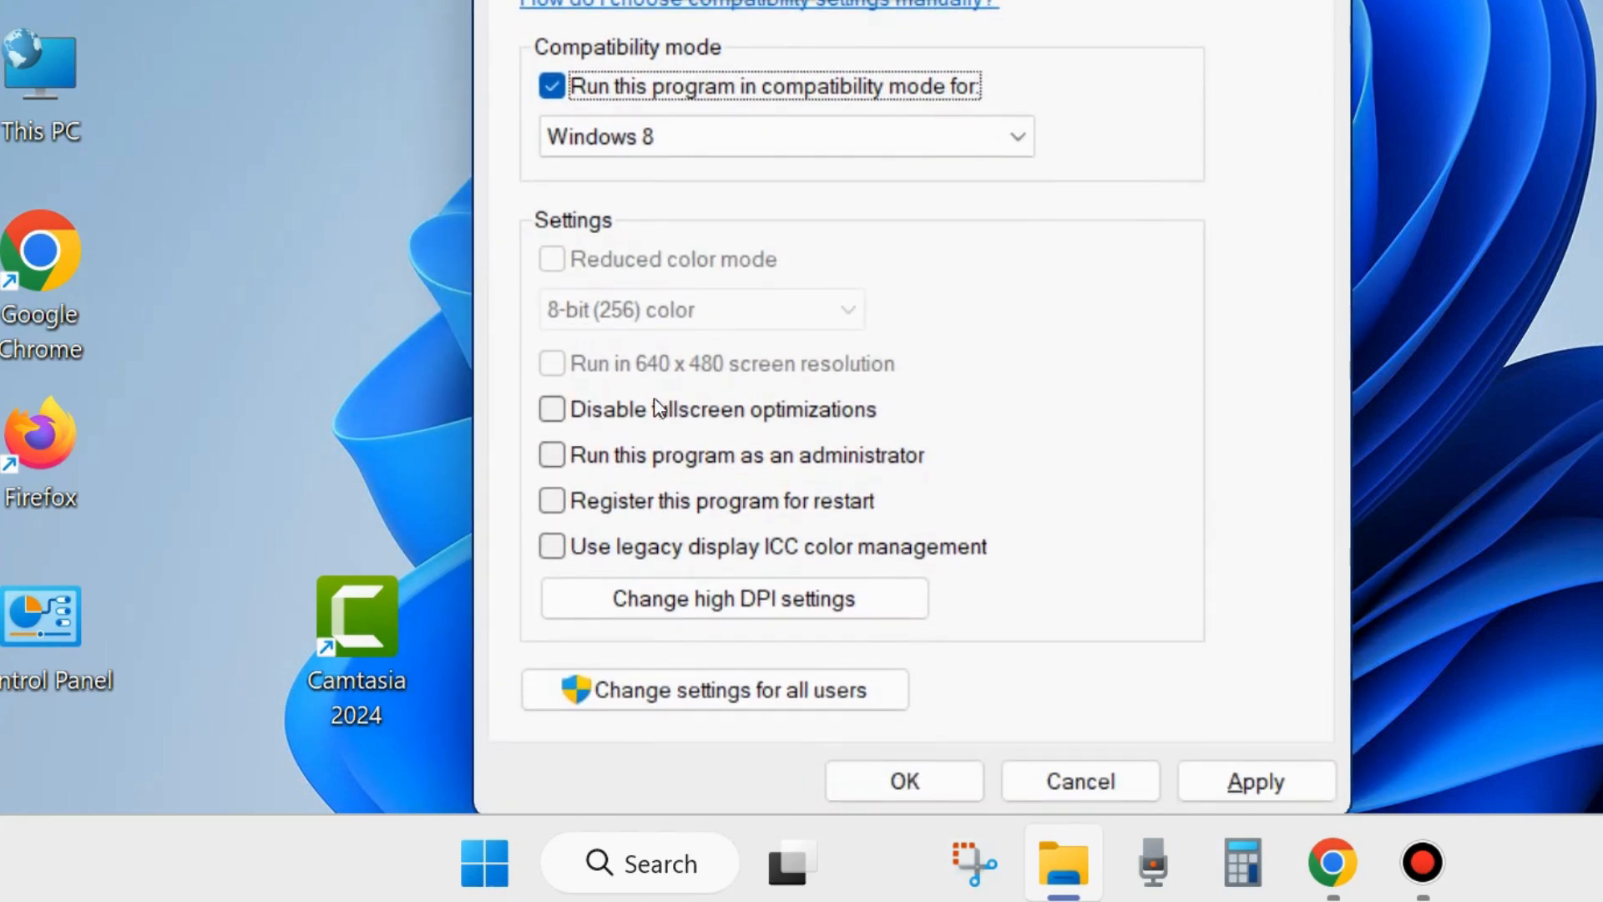
click(549, 461)
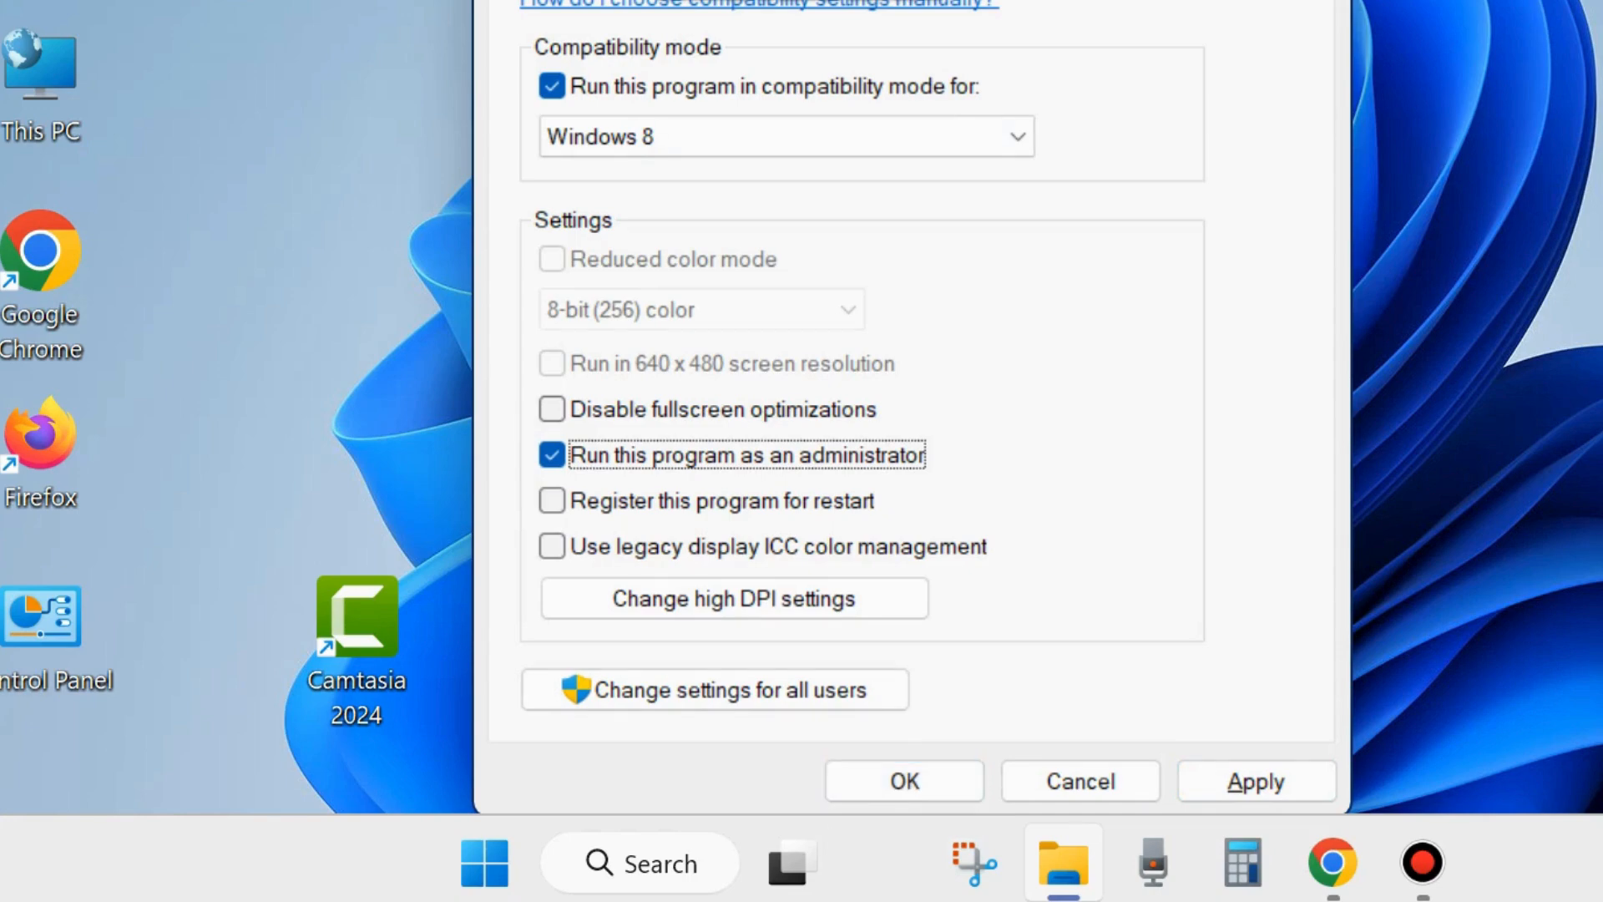
key(Escape)
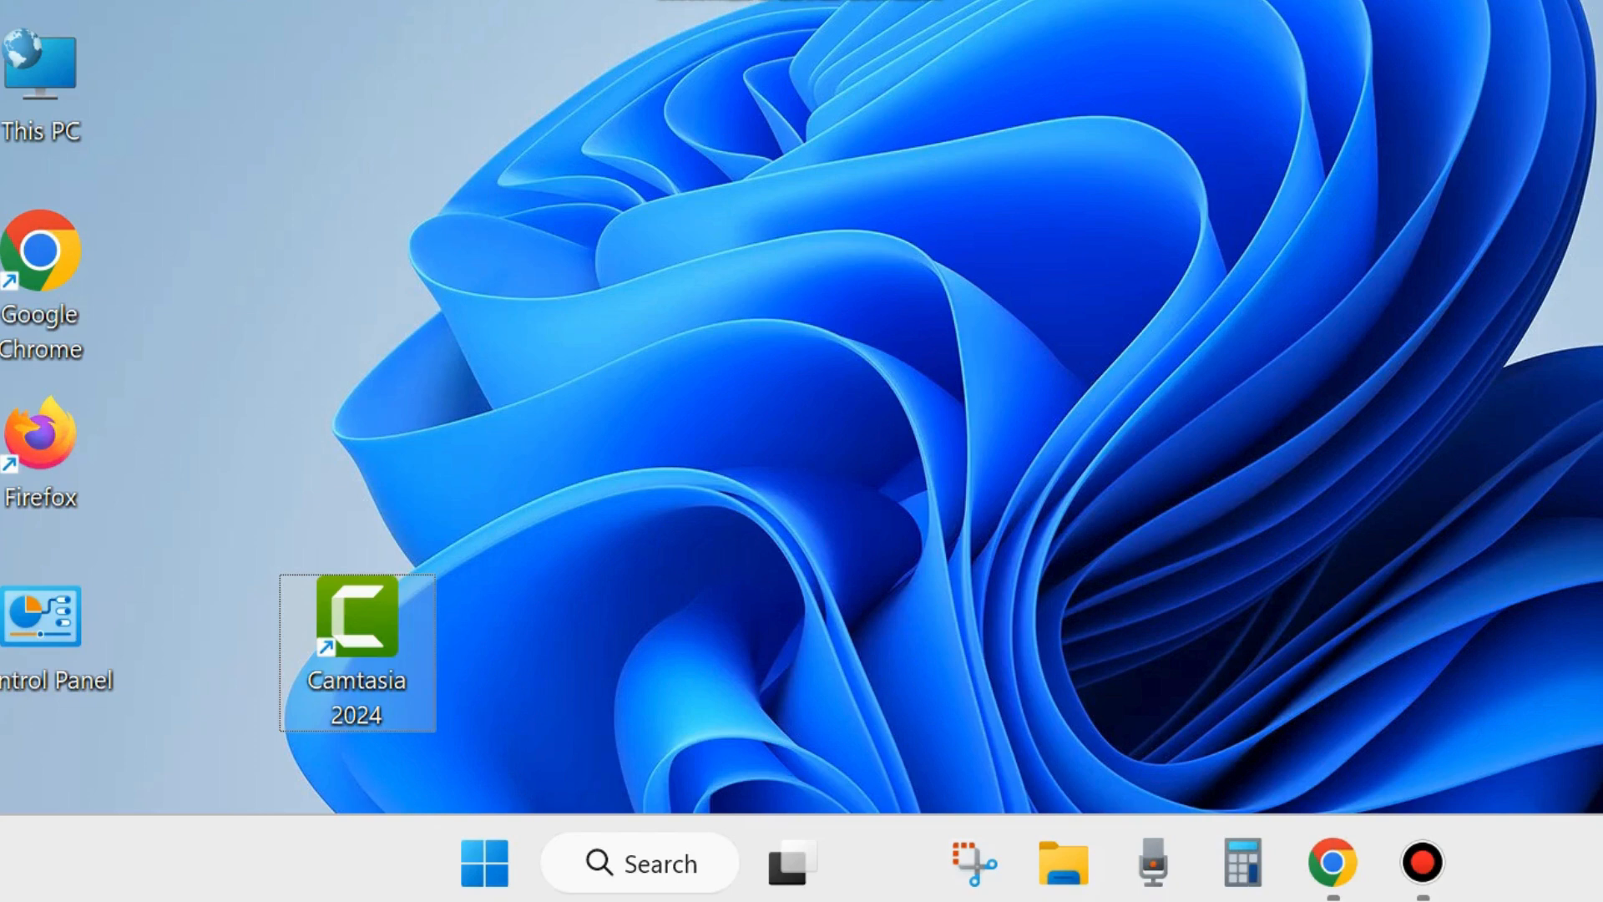
click(1017, 188)
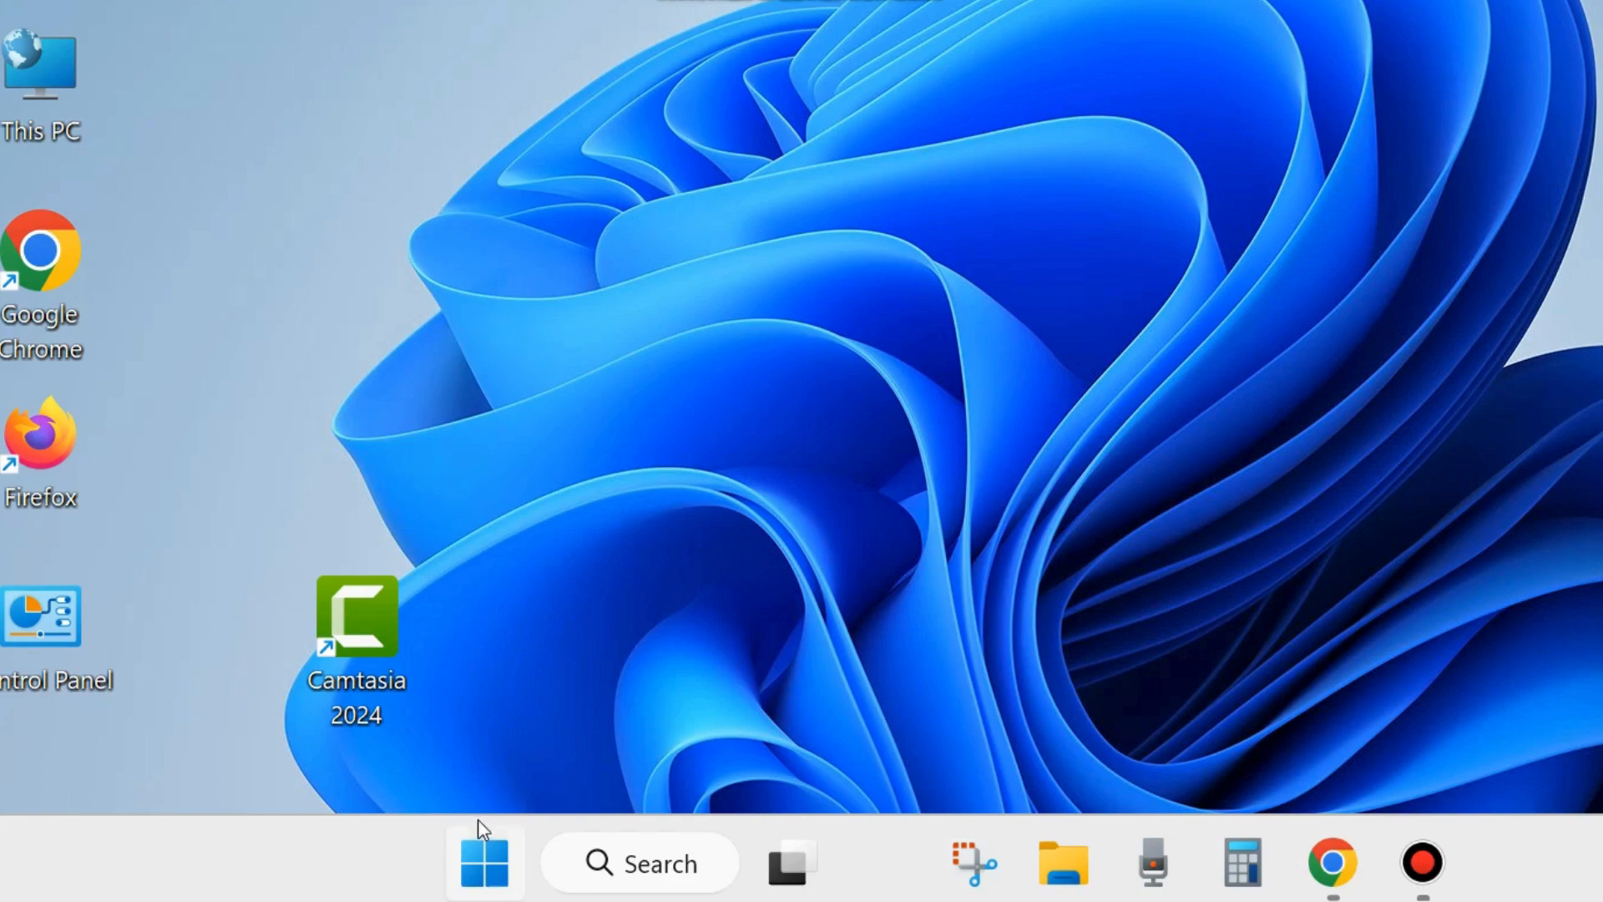
- Open Control Panel and go to its System item
click(36, 636)
double_click(36, 636)
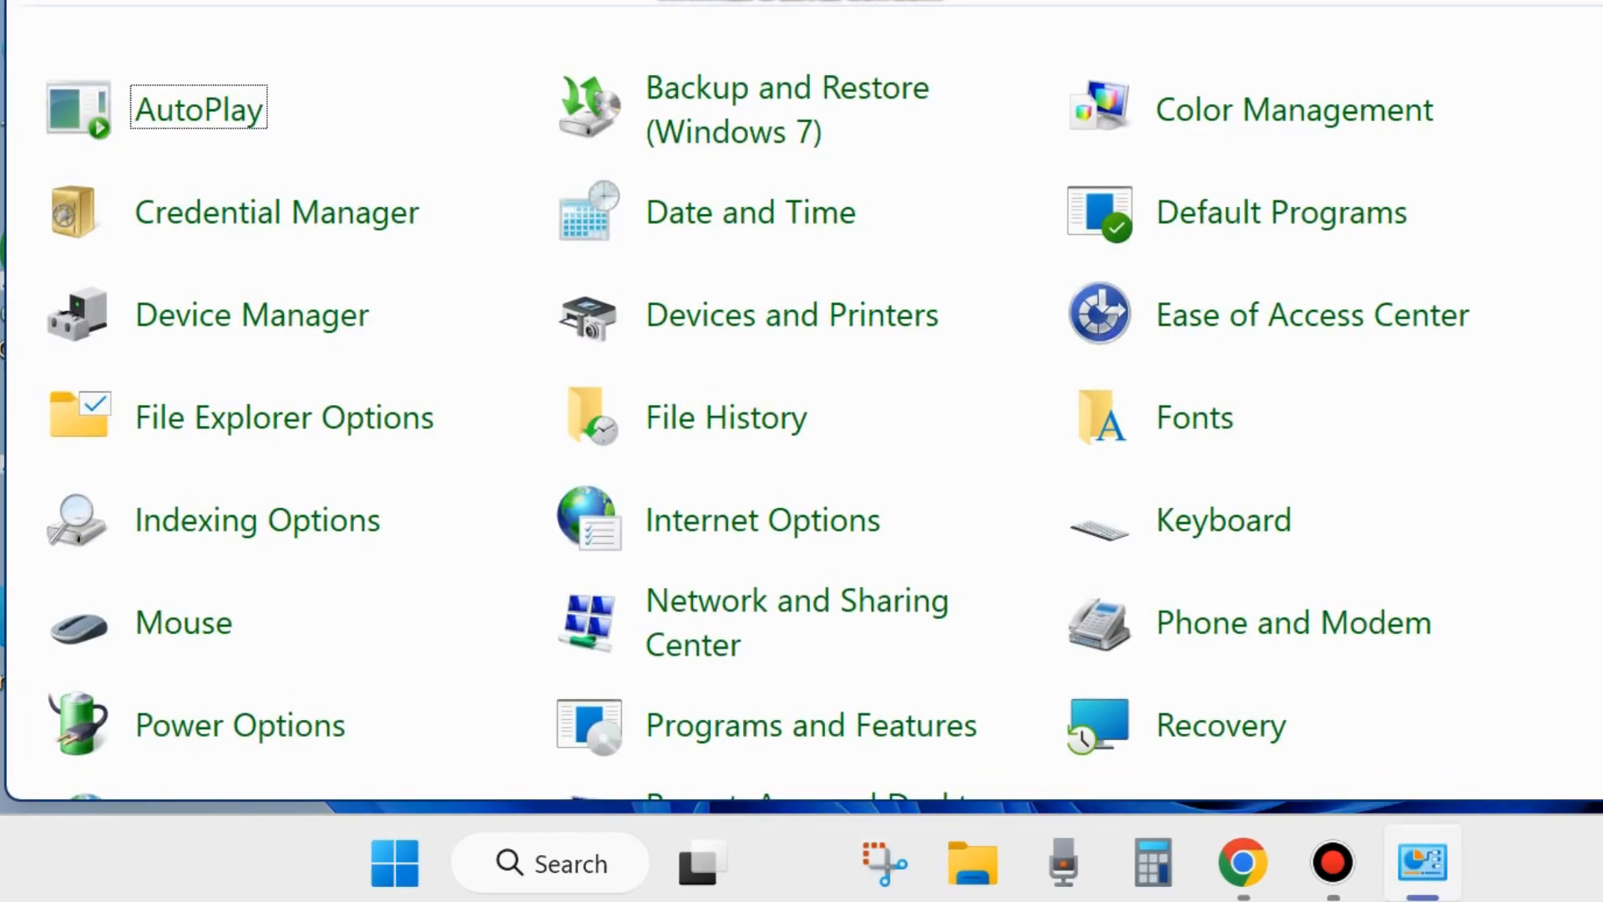
drag(588, 0, 610, 35)
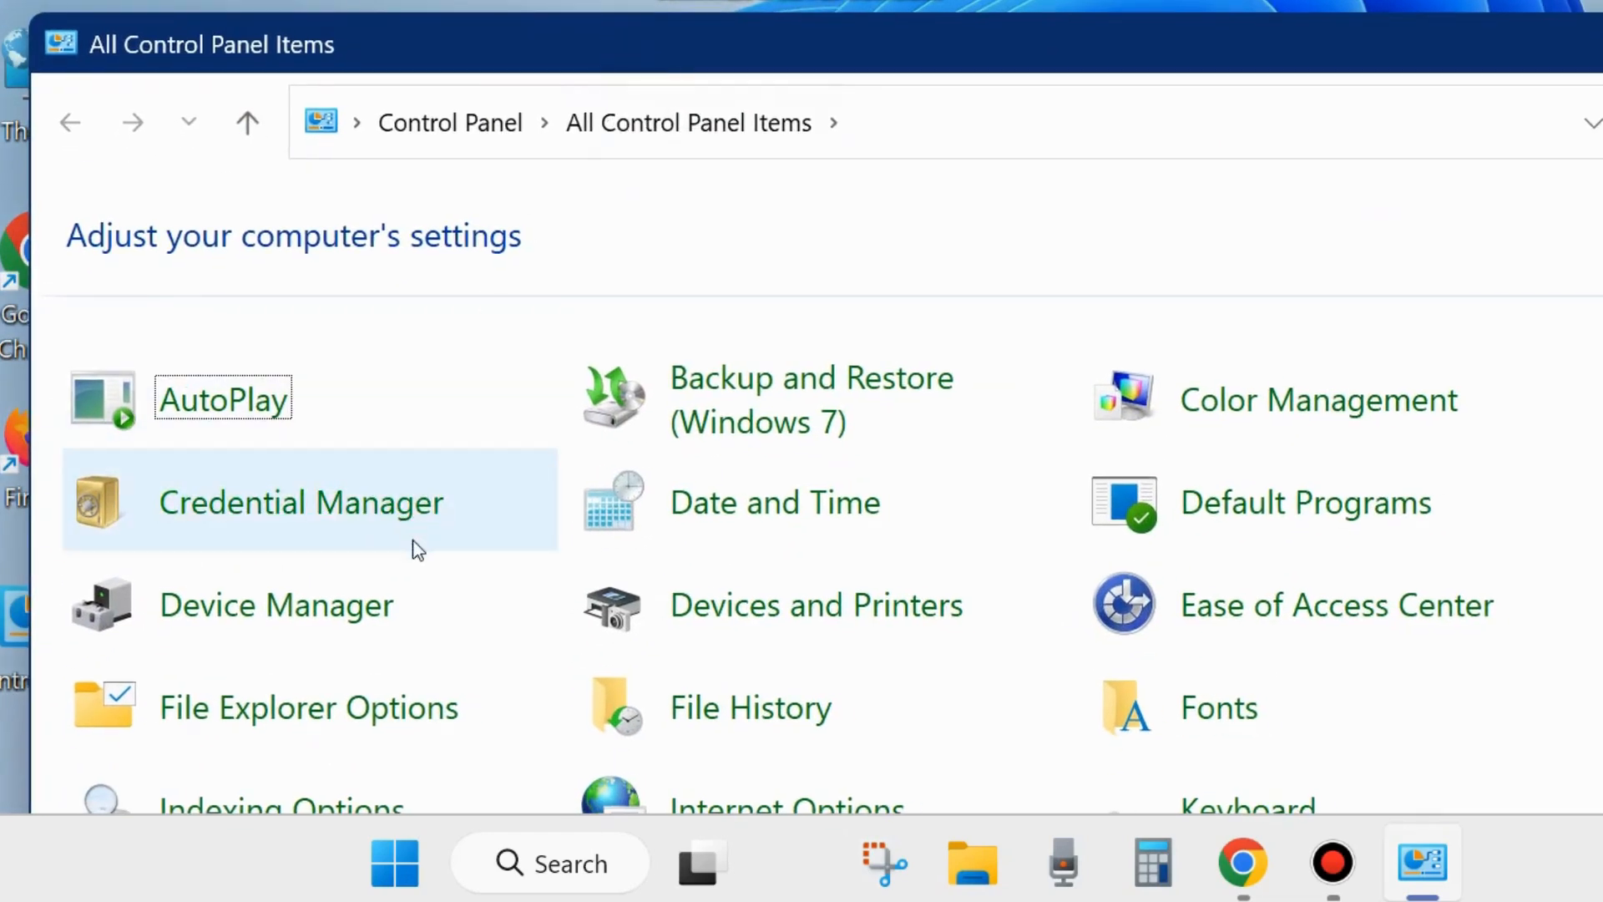
scroll(417, 555, down, 5)
scroll(418, 561, down, 1)
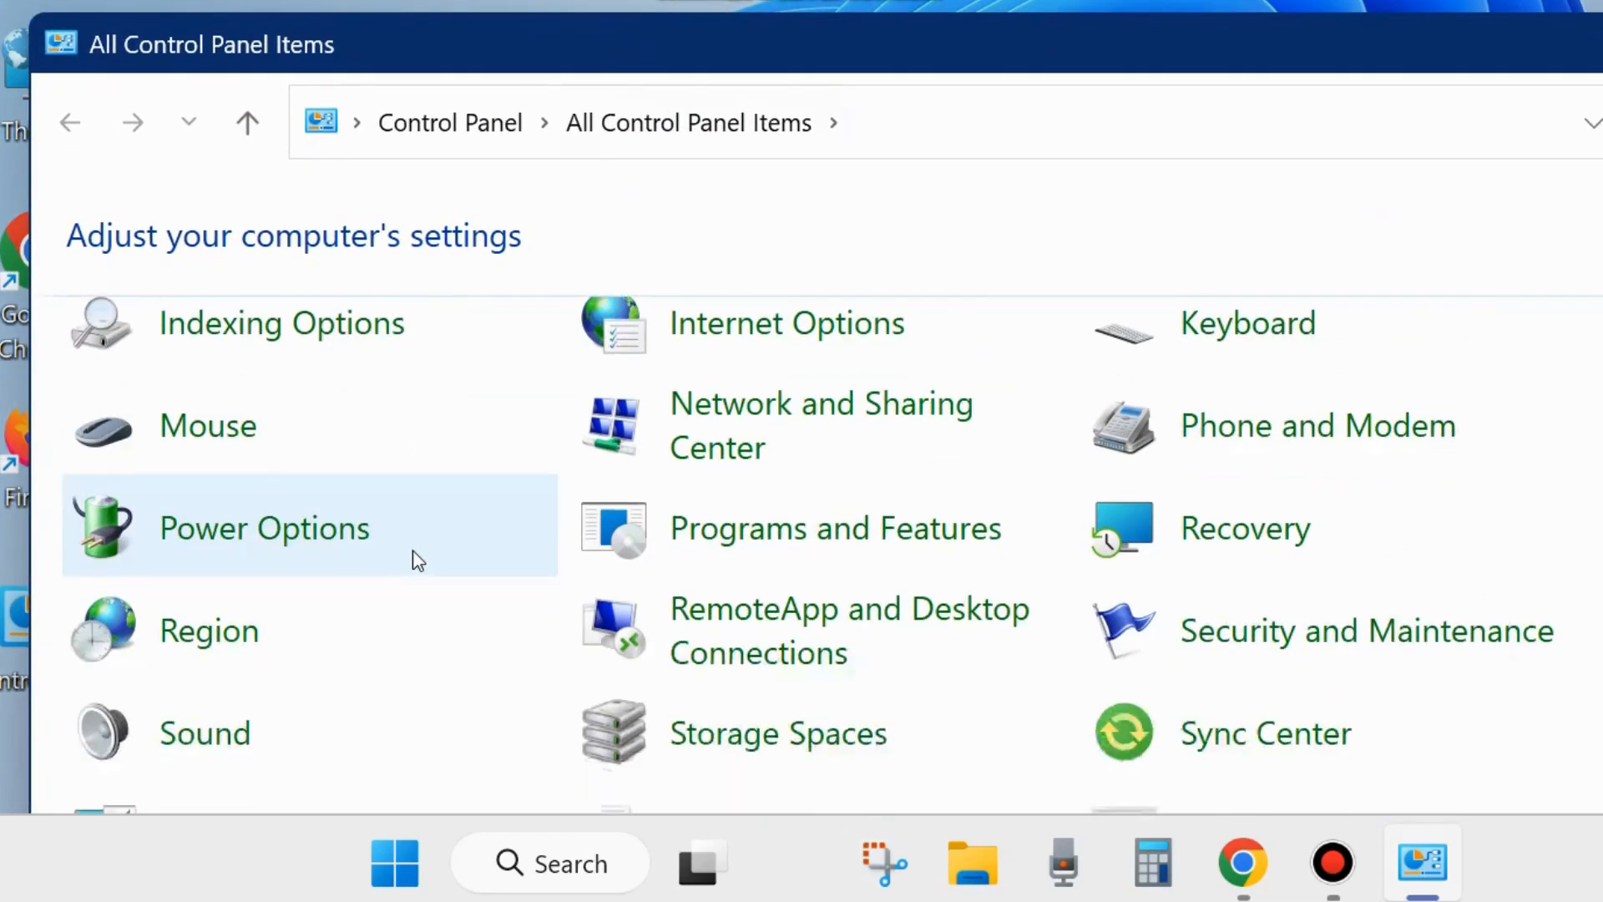
drag(755, 64, 772, 0)
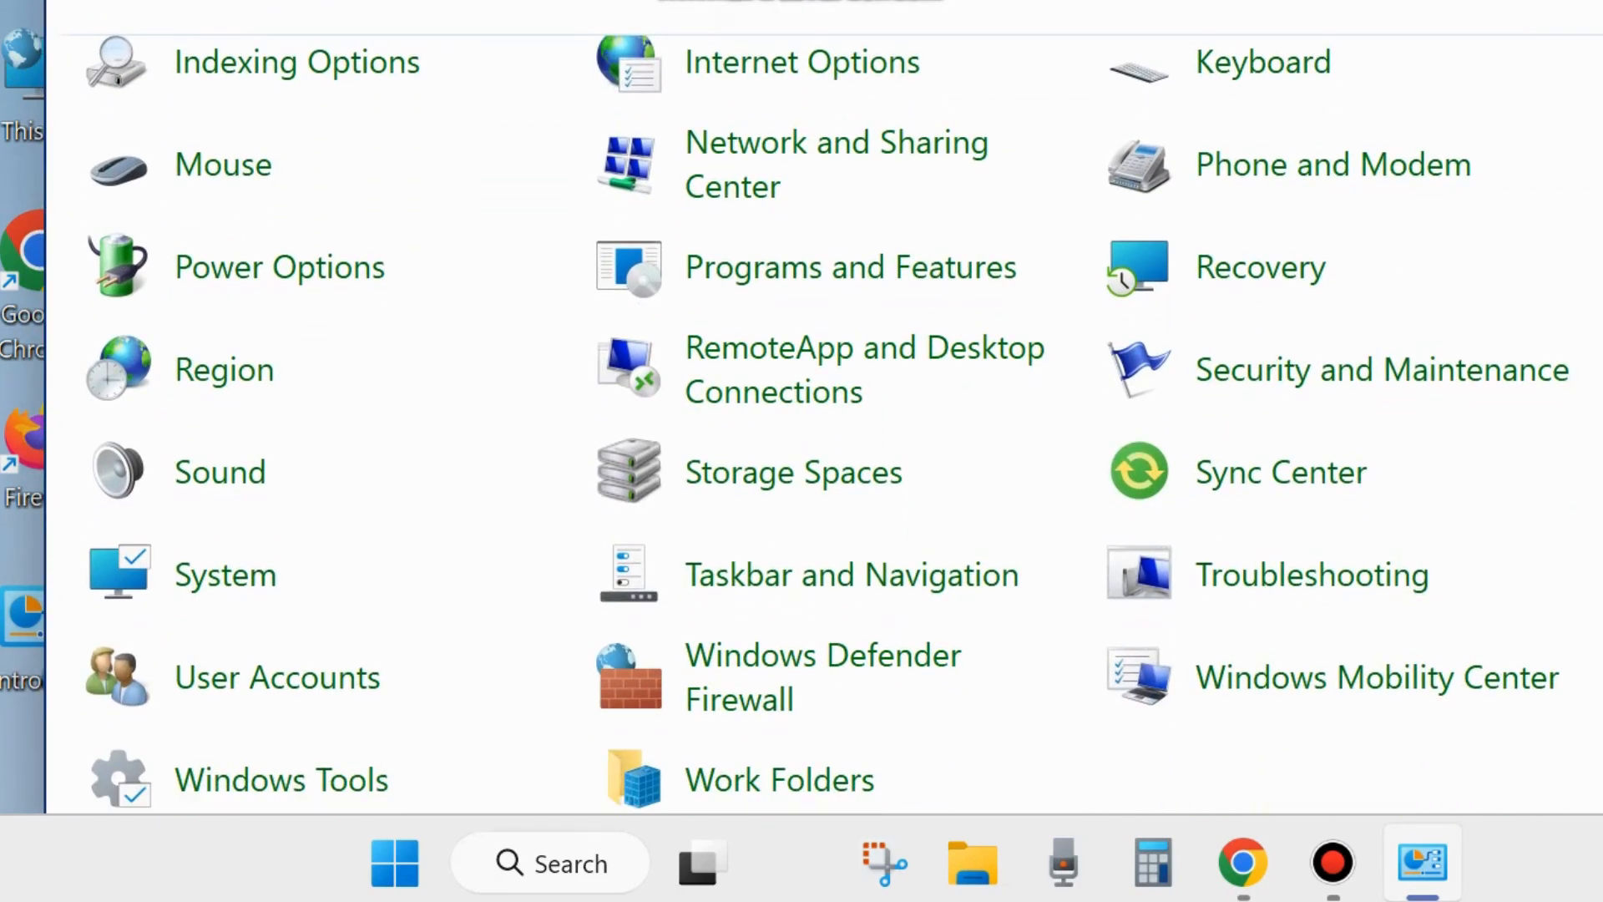
click(210, 591)
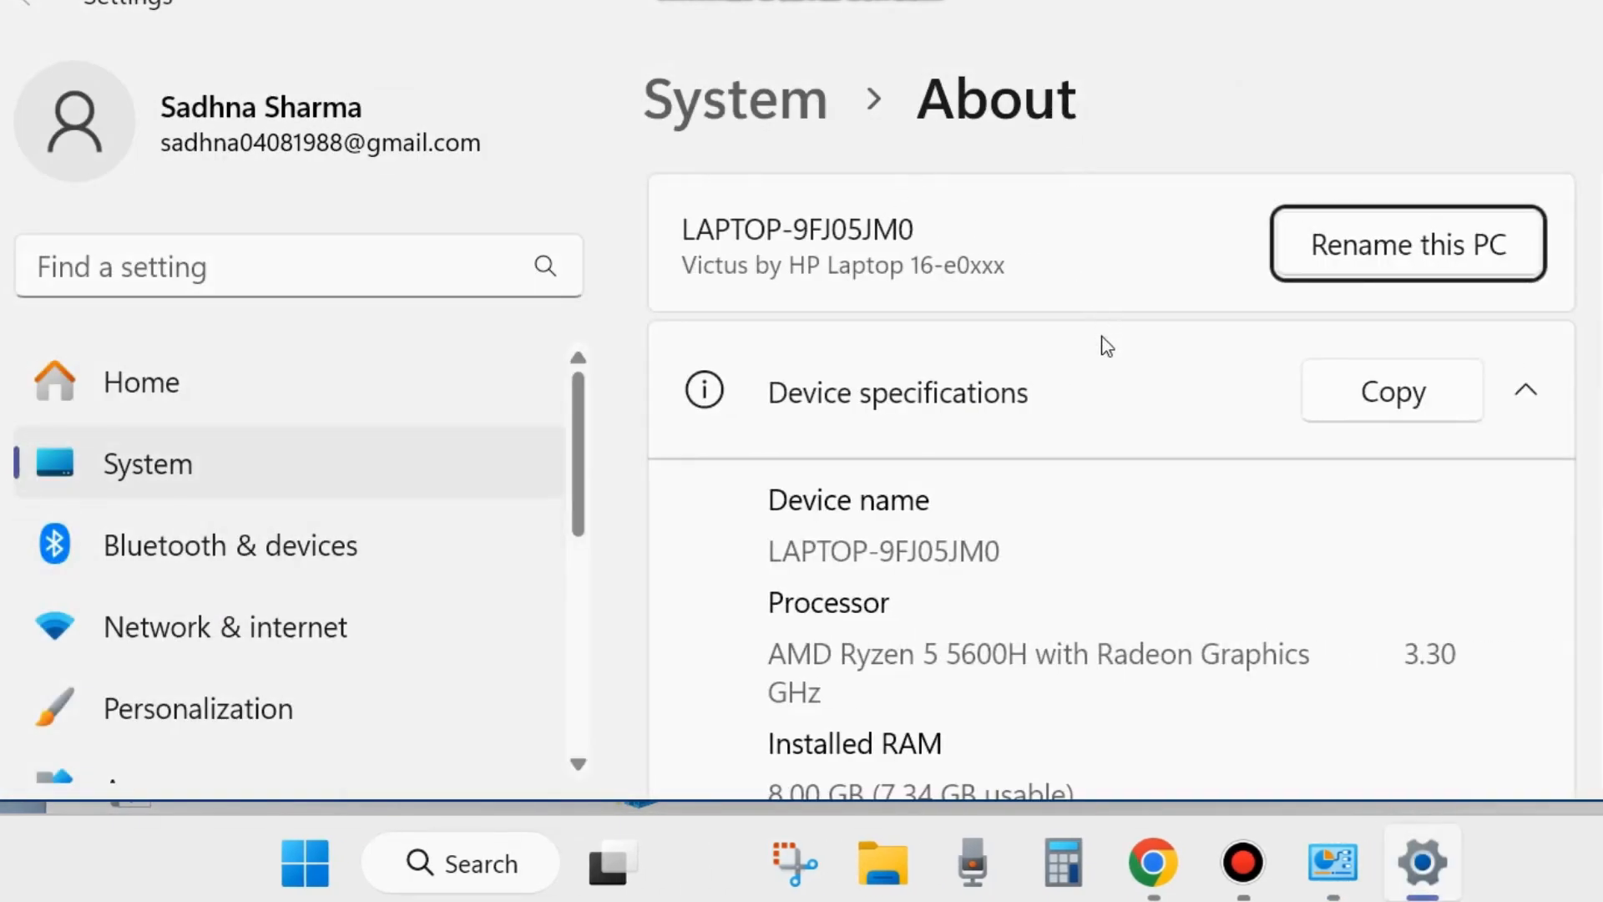
- Open the advanced system settings from the About page's related links and show the Advanced options
scroll(1107, 344, down, 10)
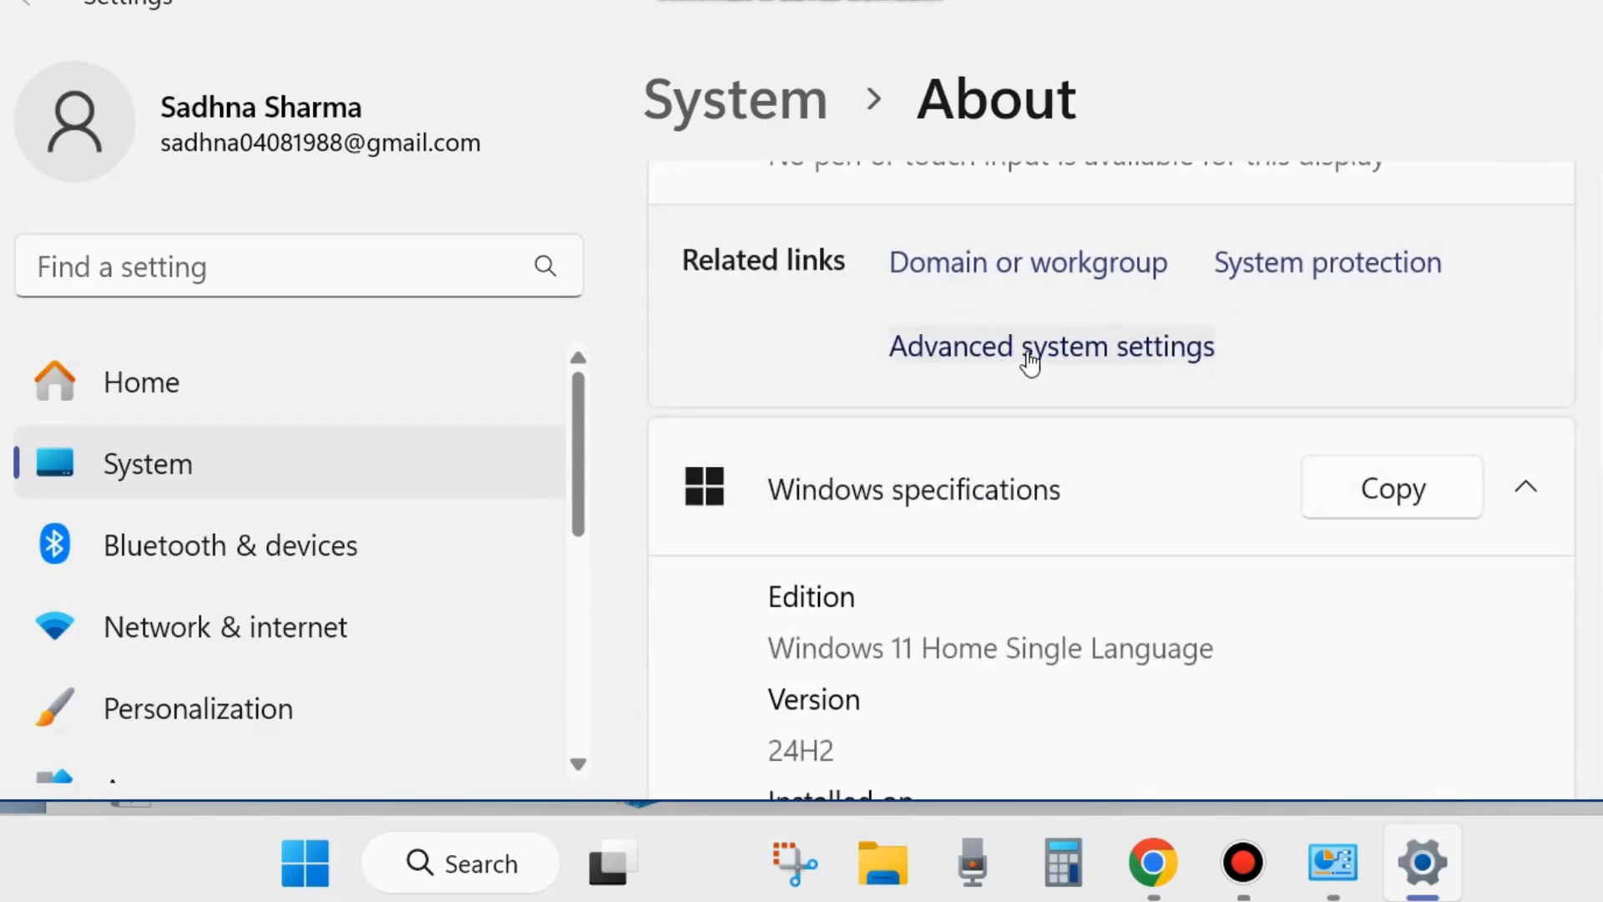
click(1030, 361)
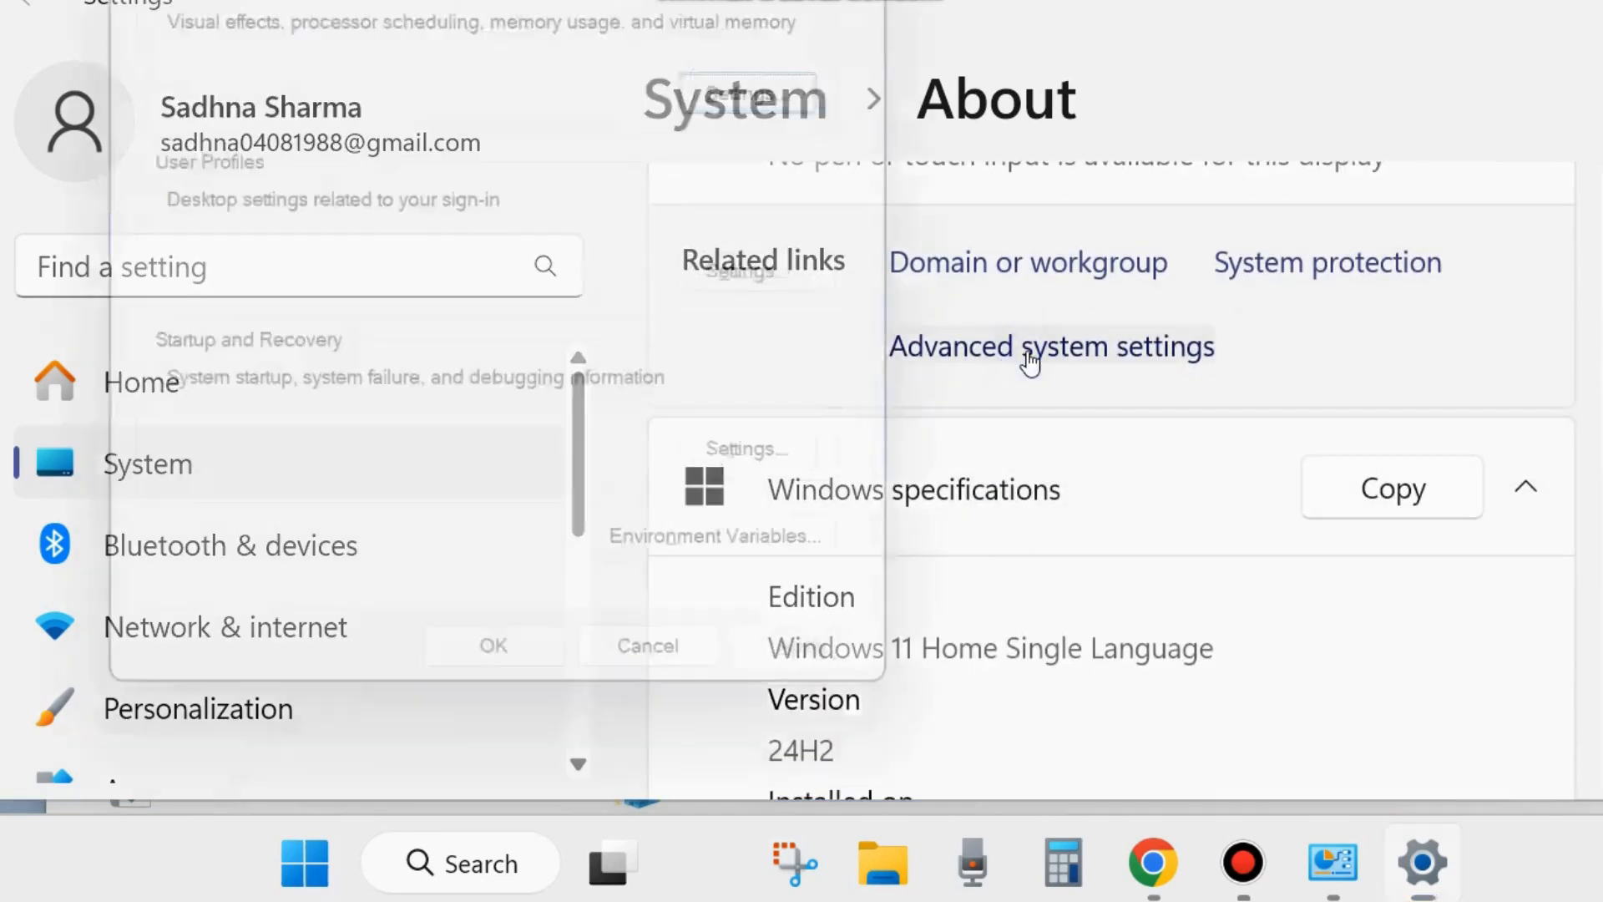
drag(745, 2, 926, 31)
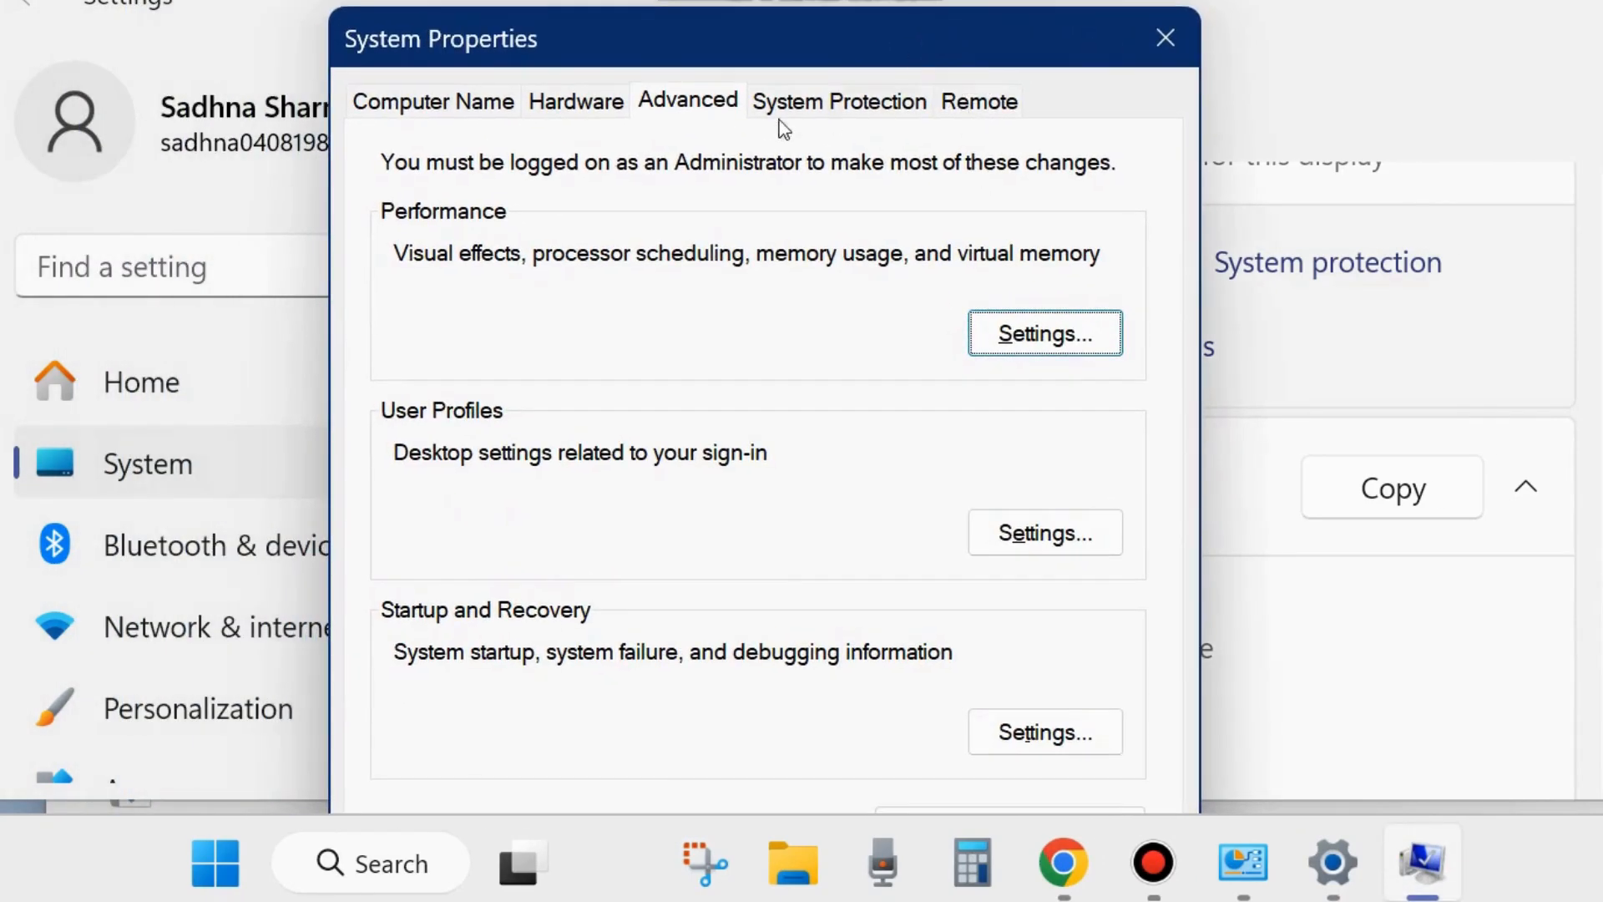
click(688, 115)
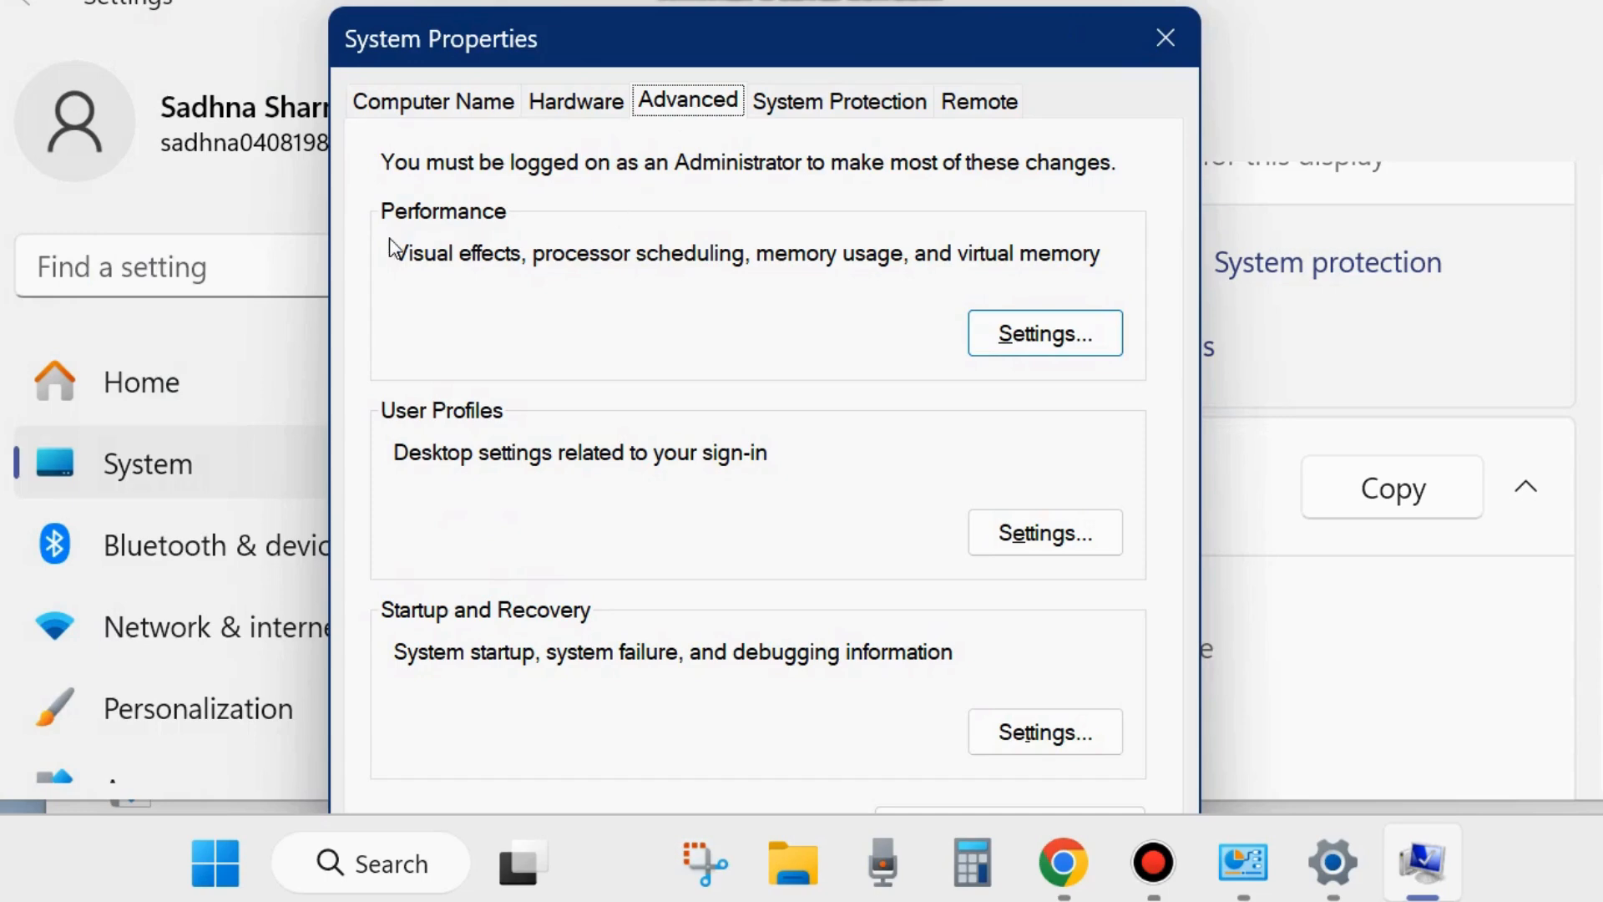
- Open the performance settings and display the Data Execution Prevention options
click(1045, 333)
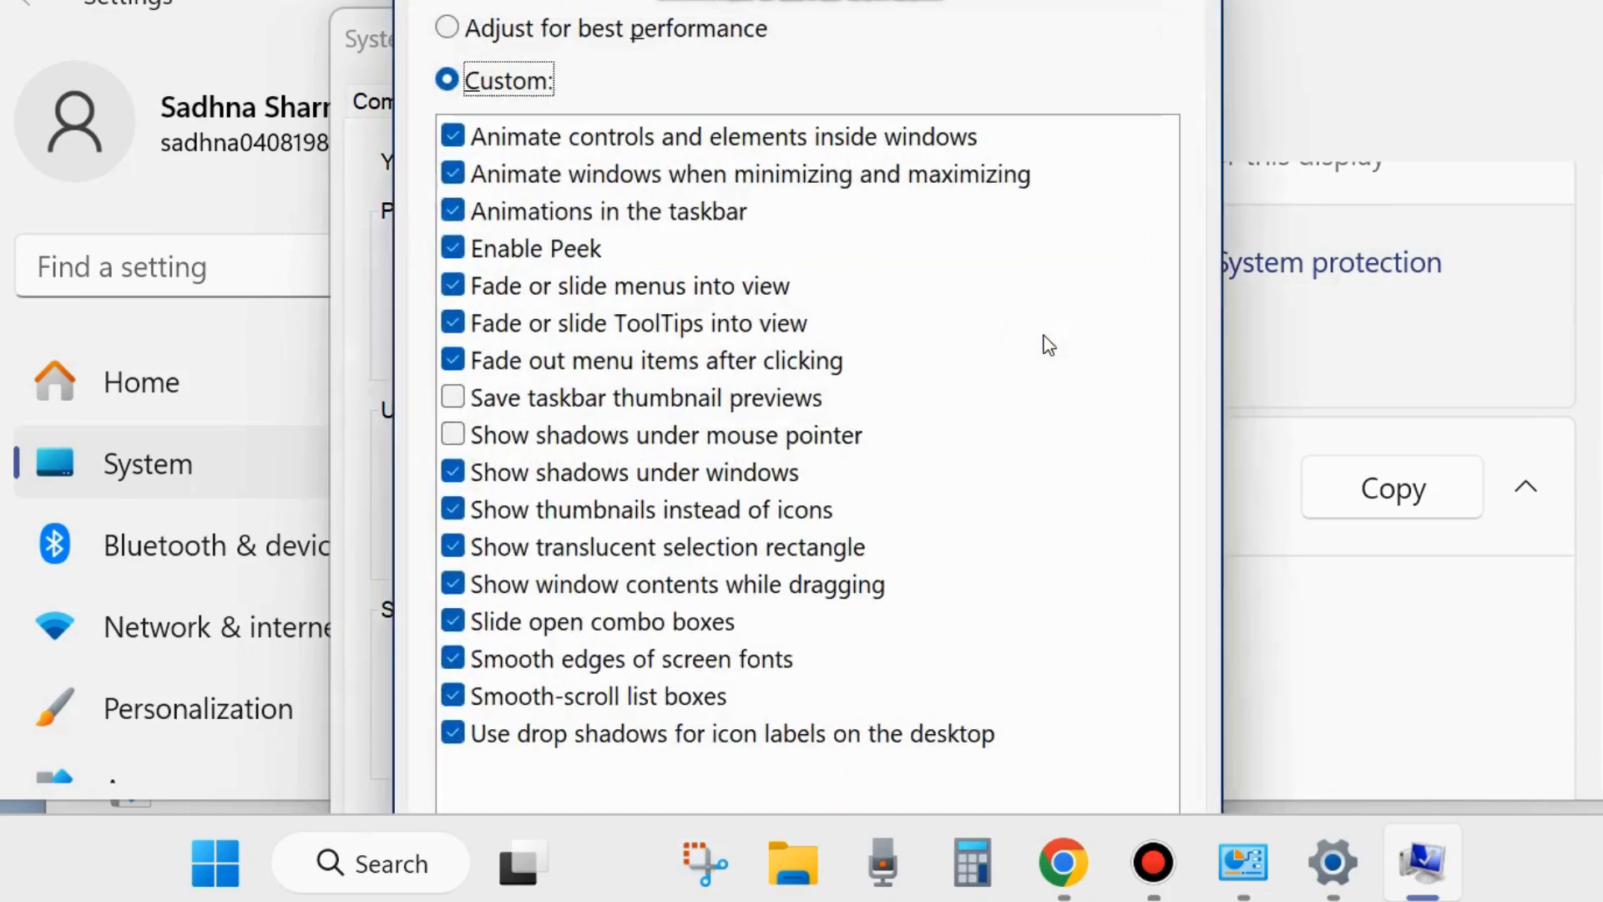
drag(860, 0, 916, 41)
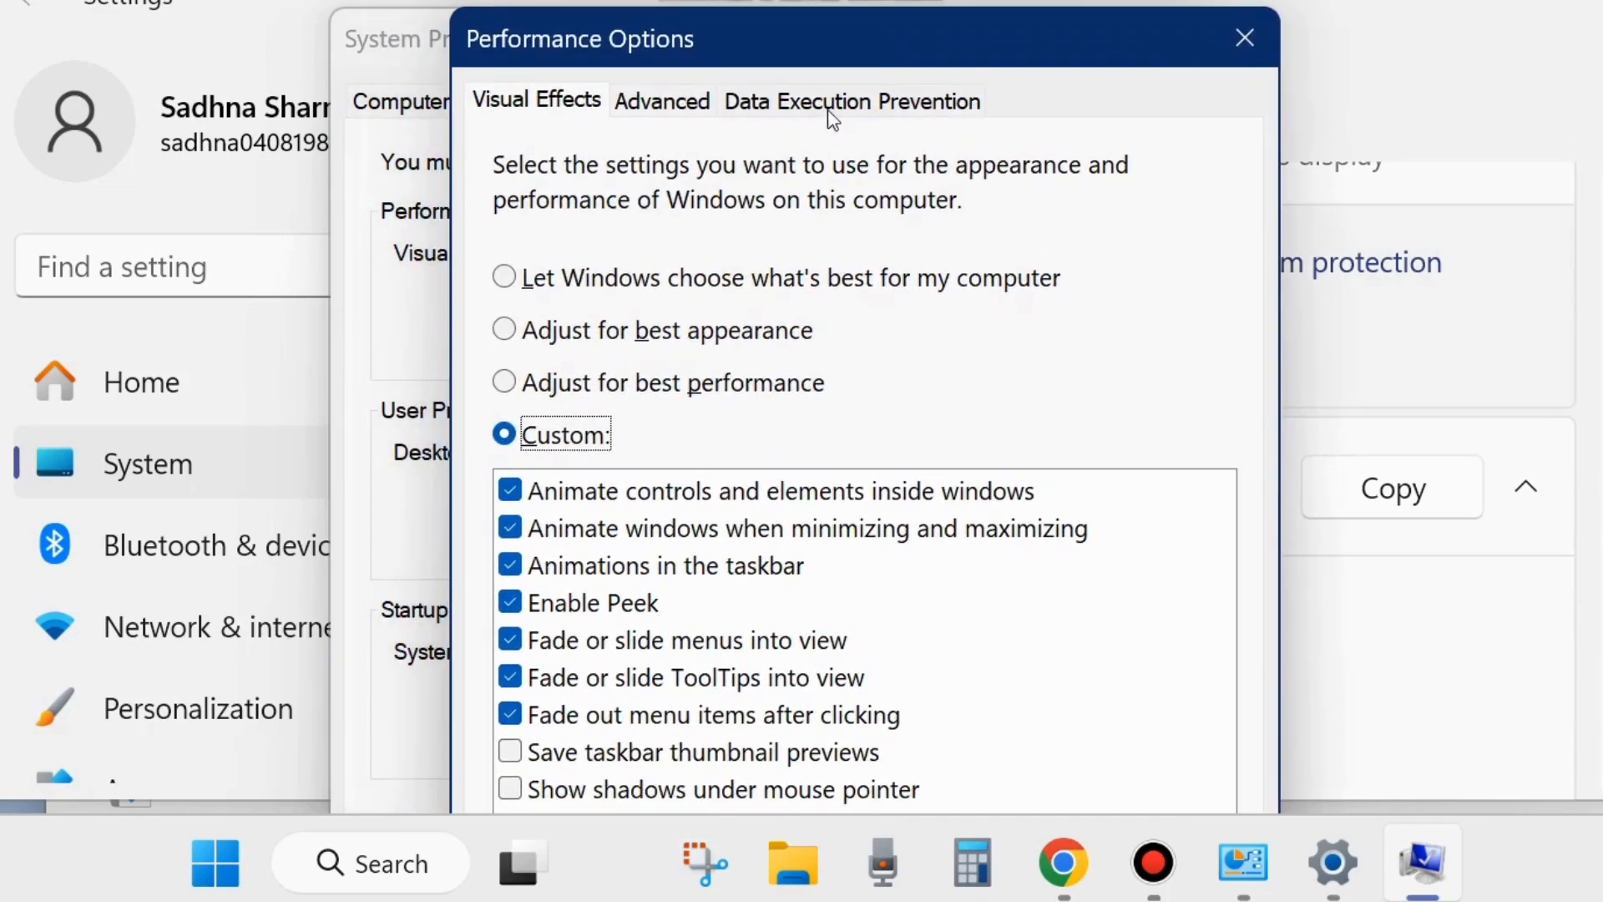
click(850, 111)
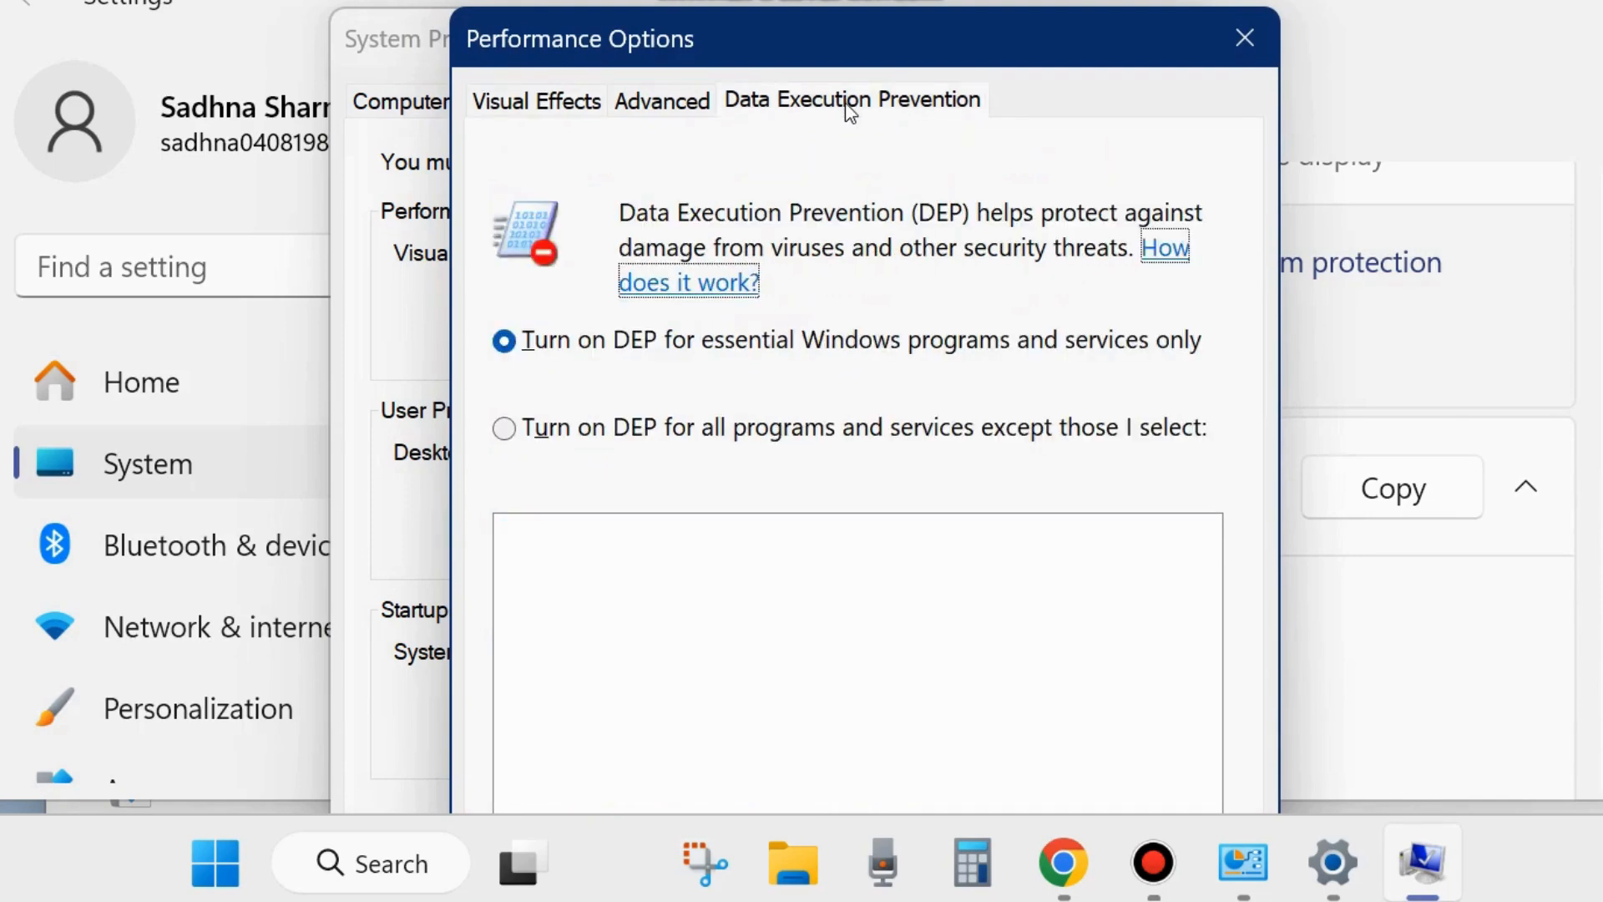
mouse_move(854, 53)
mouse_down()
mouse_move(859, 8)
mouse_move(843, 56)
mouse_up()
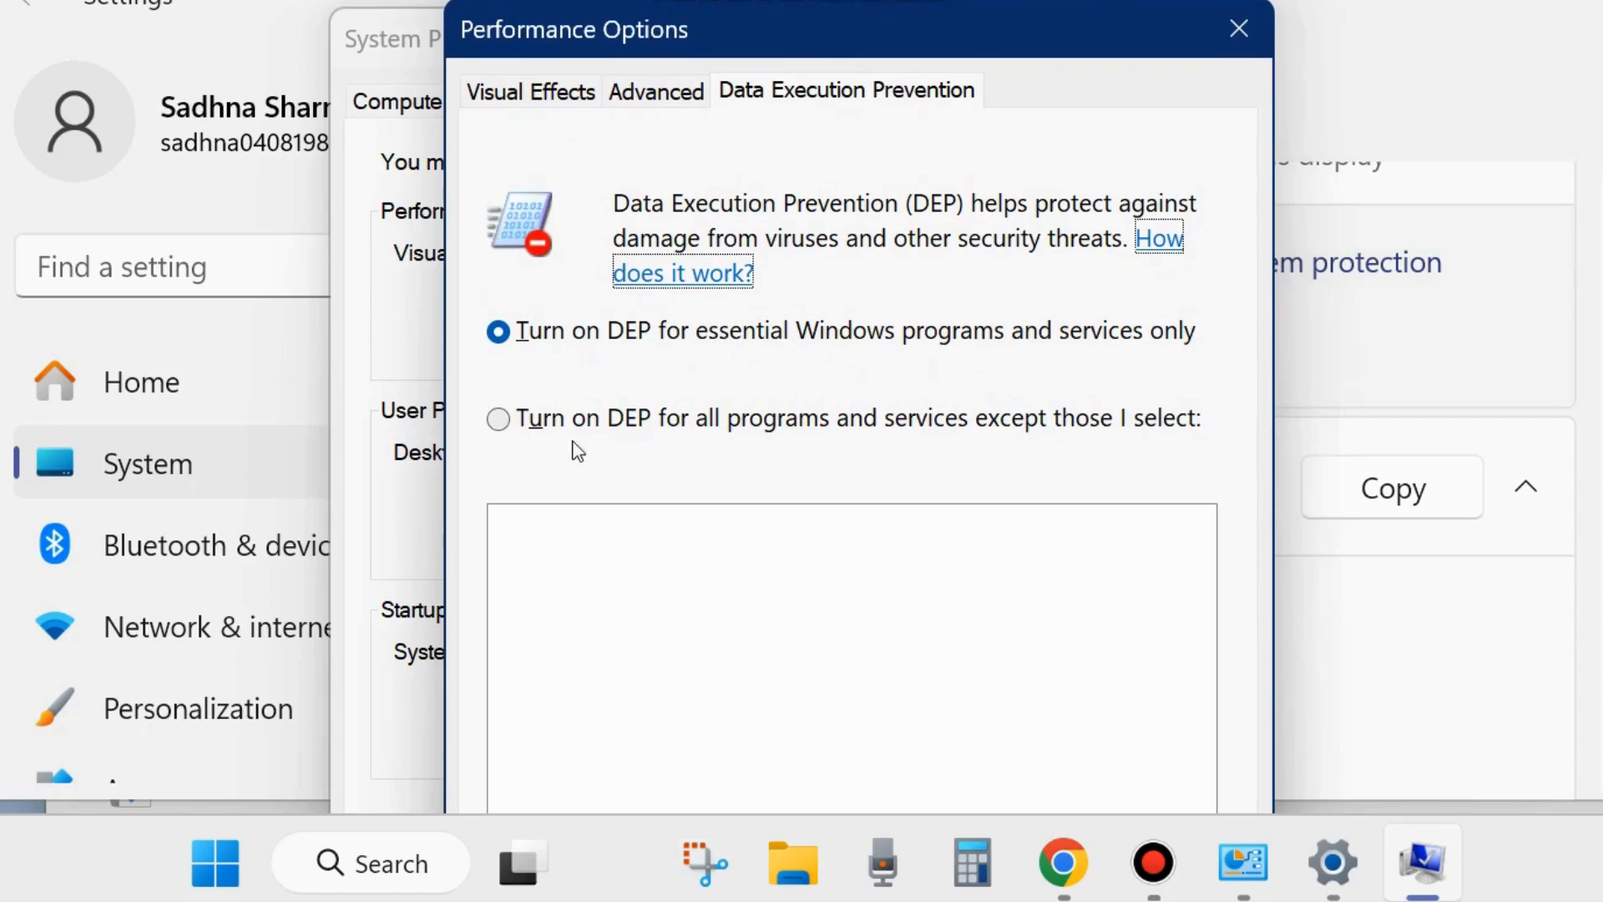
- Try turning on DEP for all programs and services except selected ones, and switch back to essential Windows programs and services only
click(500, 424)
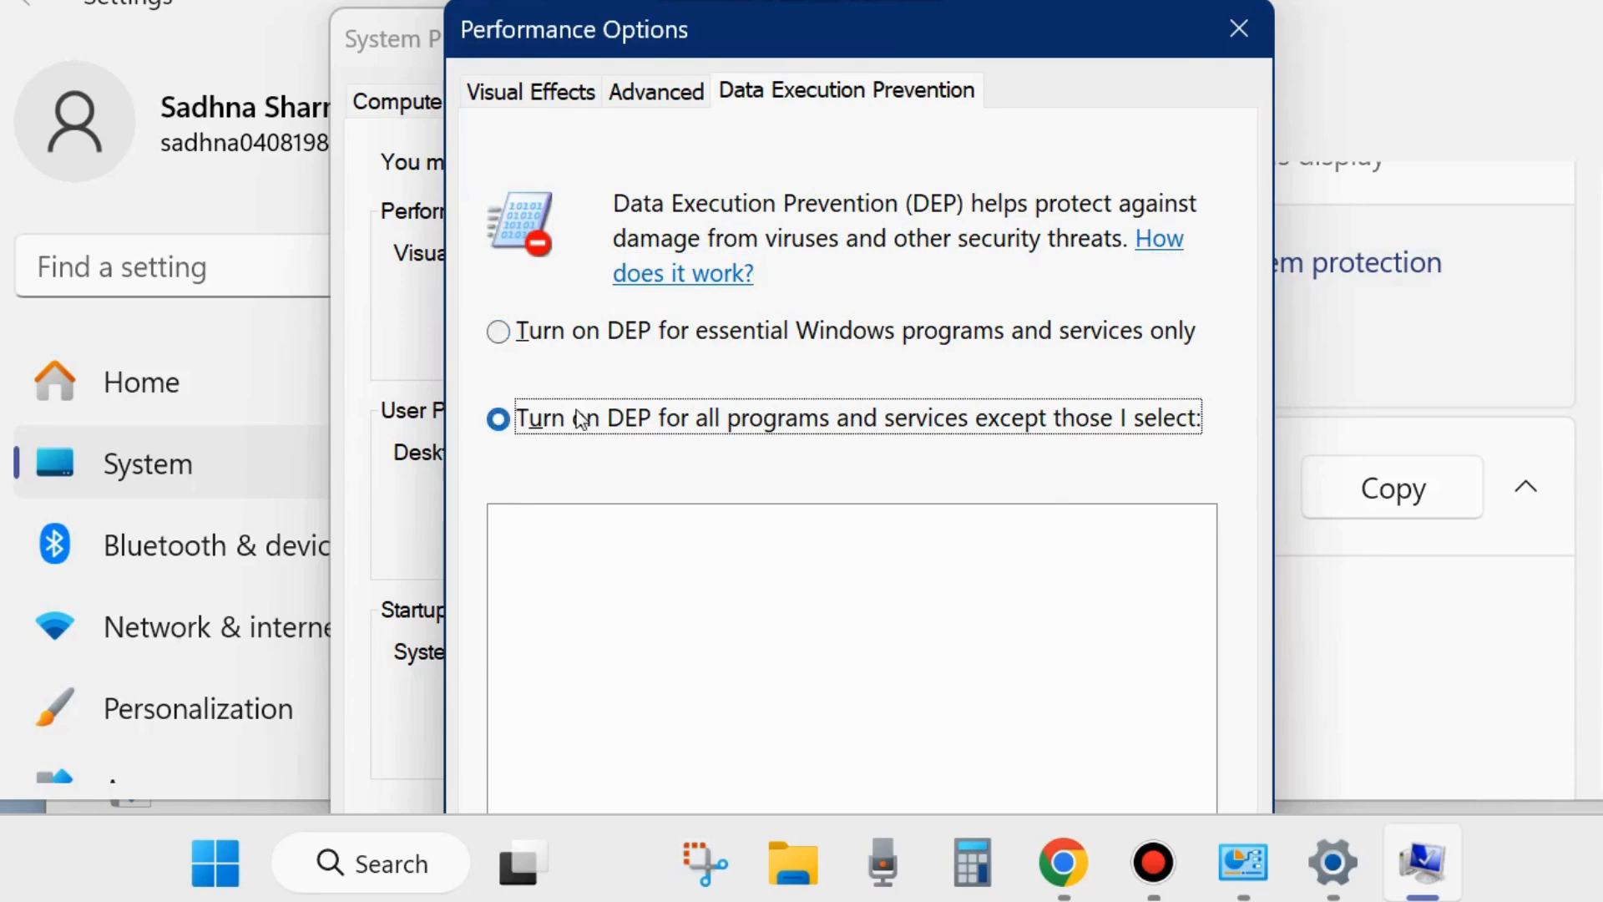
drag(898, 21, 945, 0)
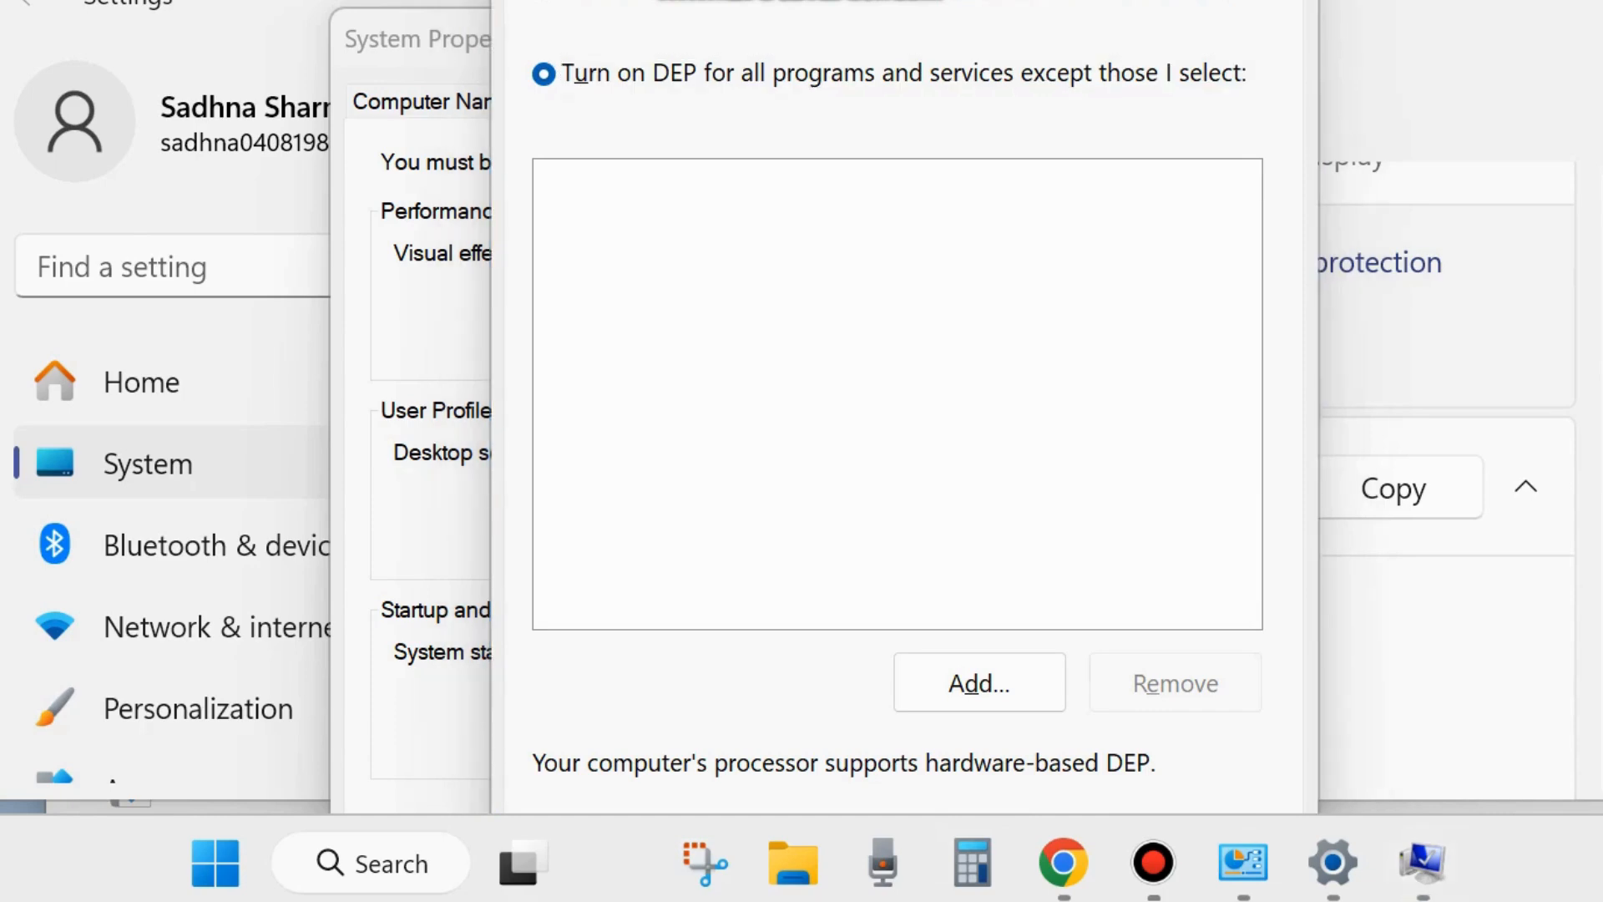
drag(975, 0, 981, 38)
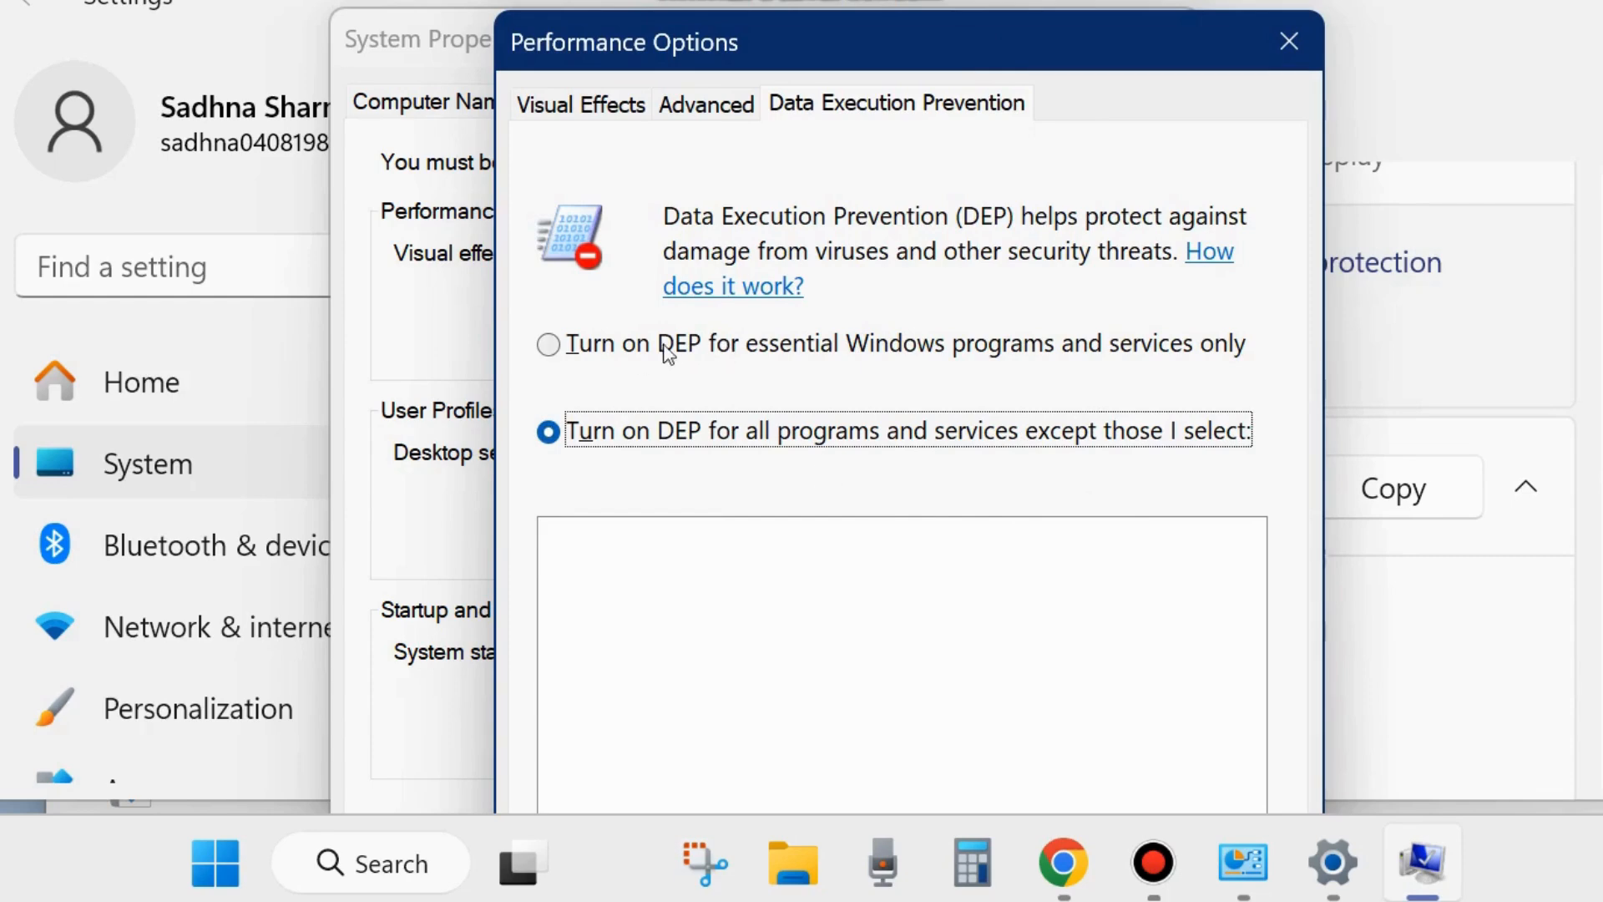
click(558, 351)
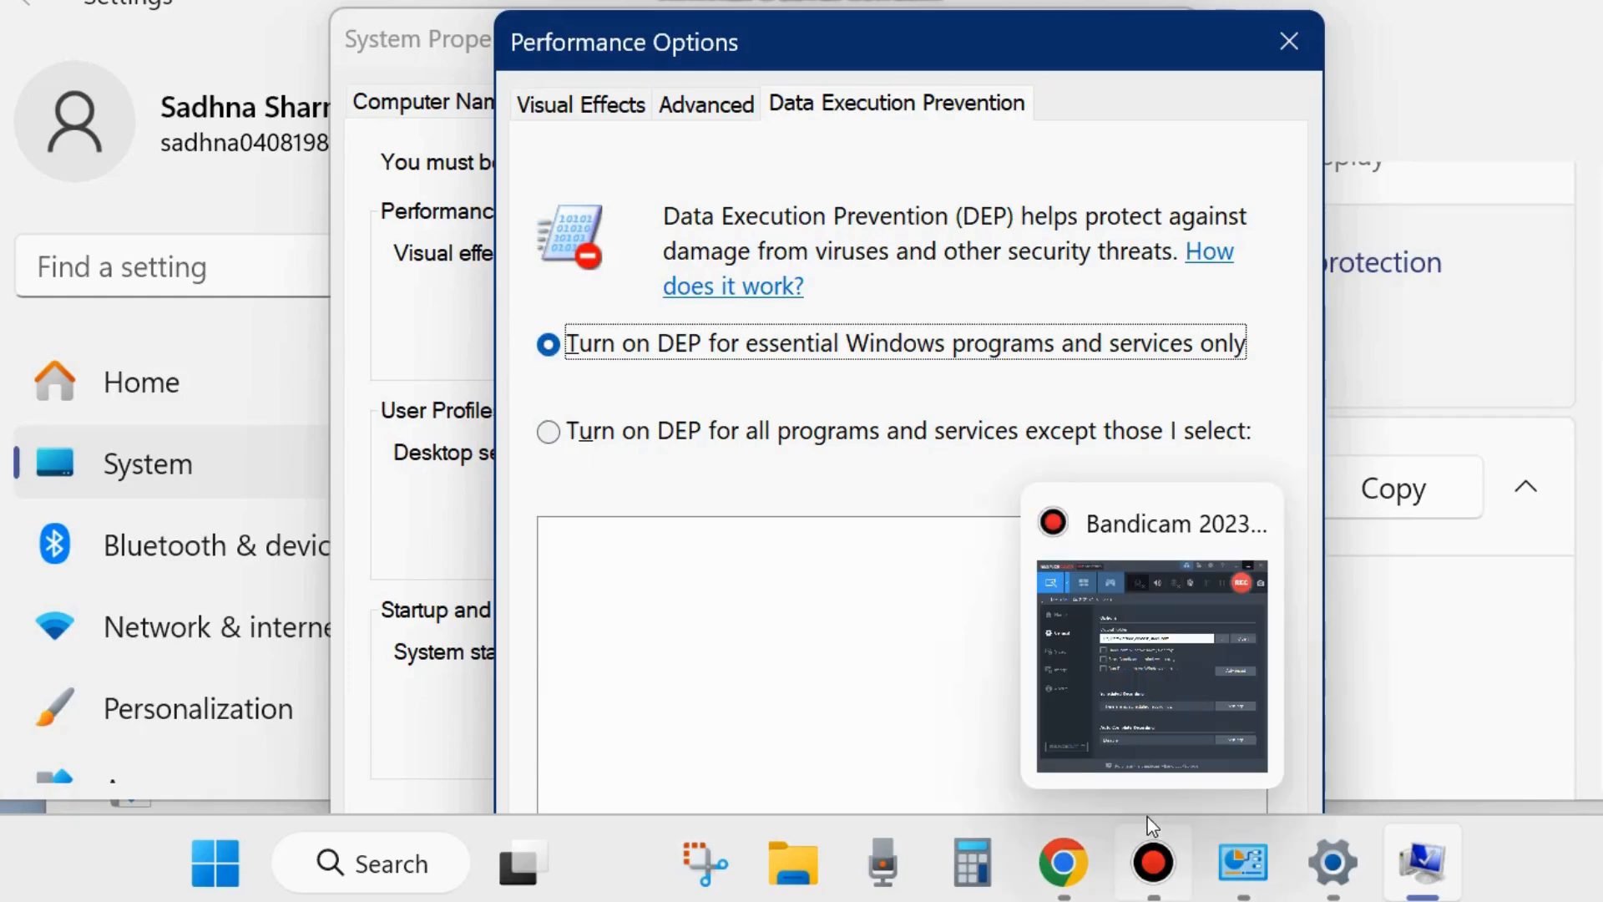
- Close the Performance Options, System Properties, Settings and Control Panel windows
click(1291, 43)
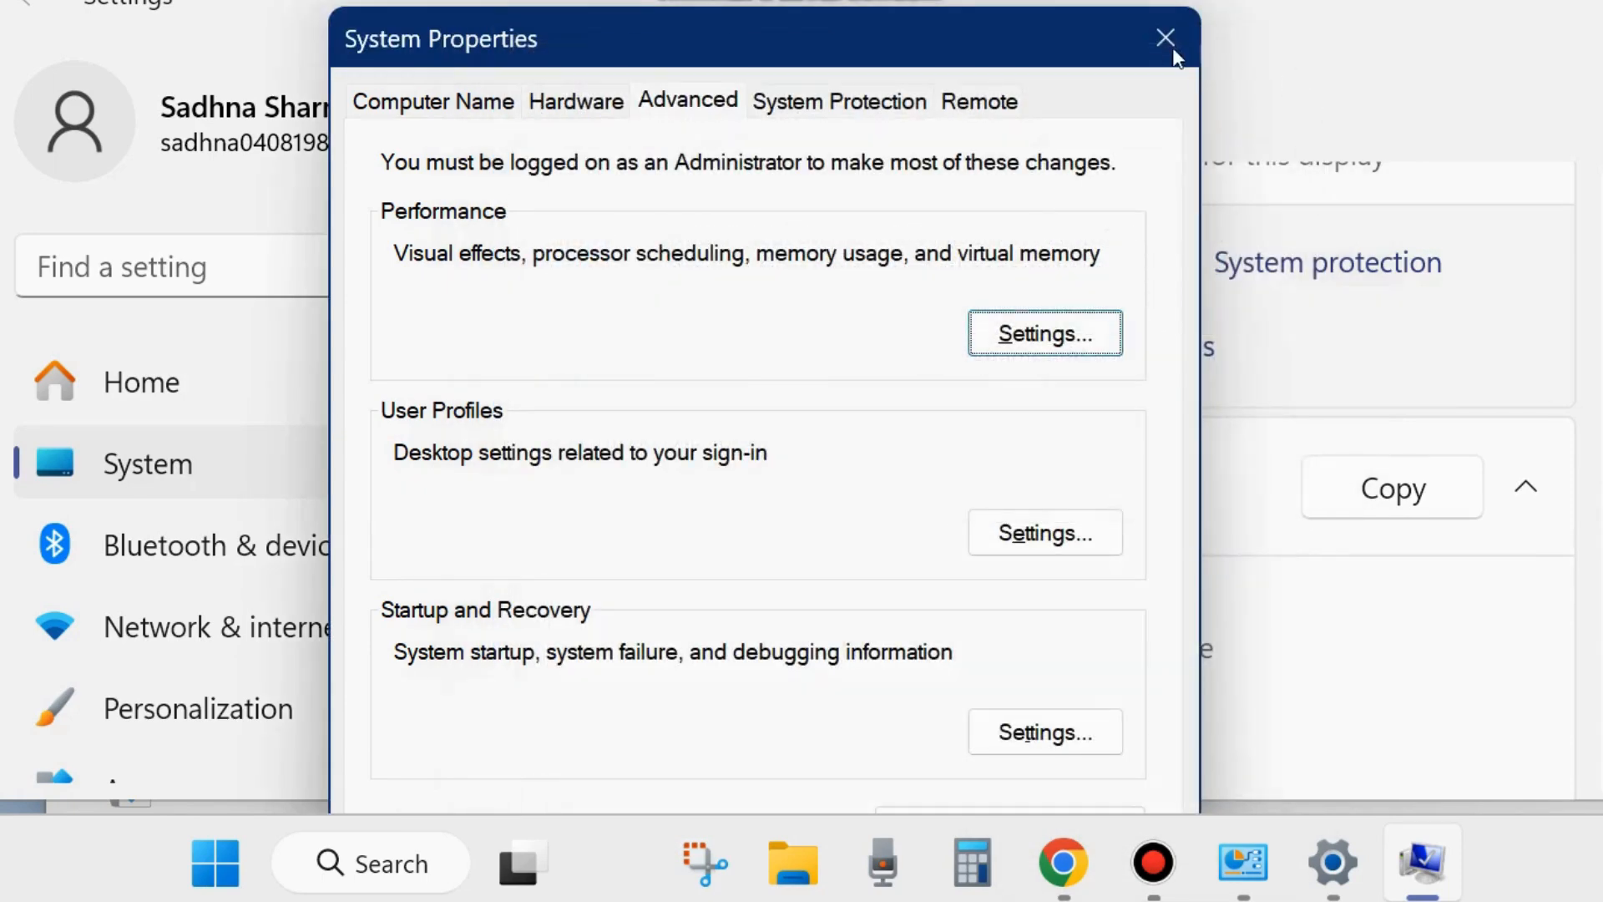
click(1165, 38)
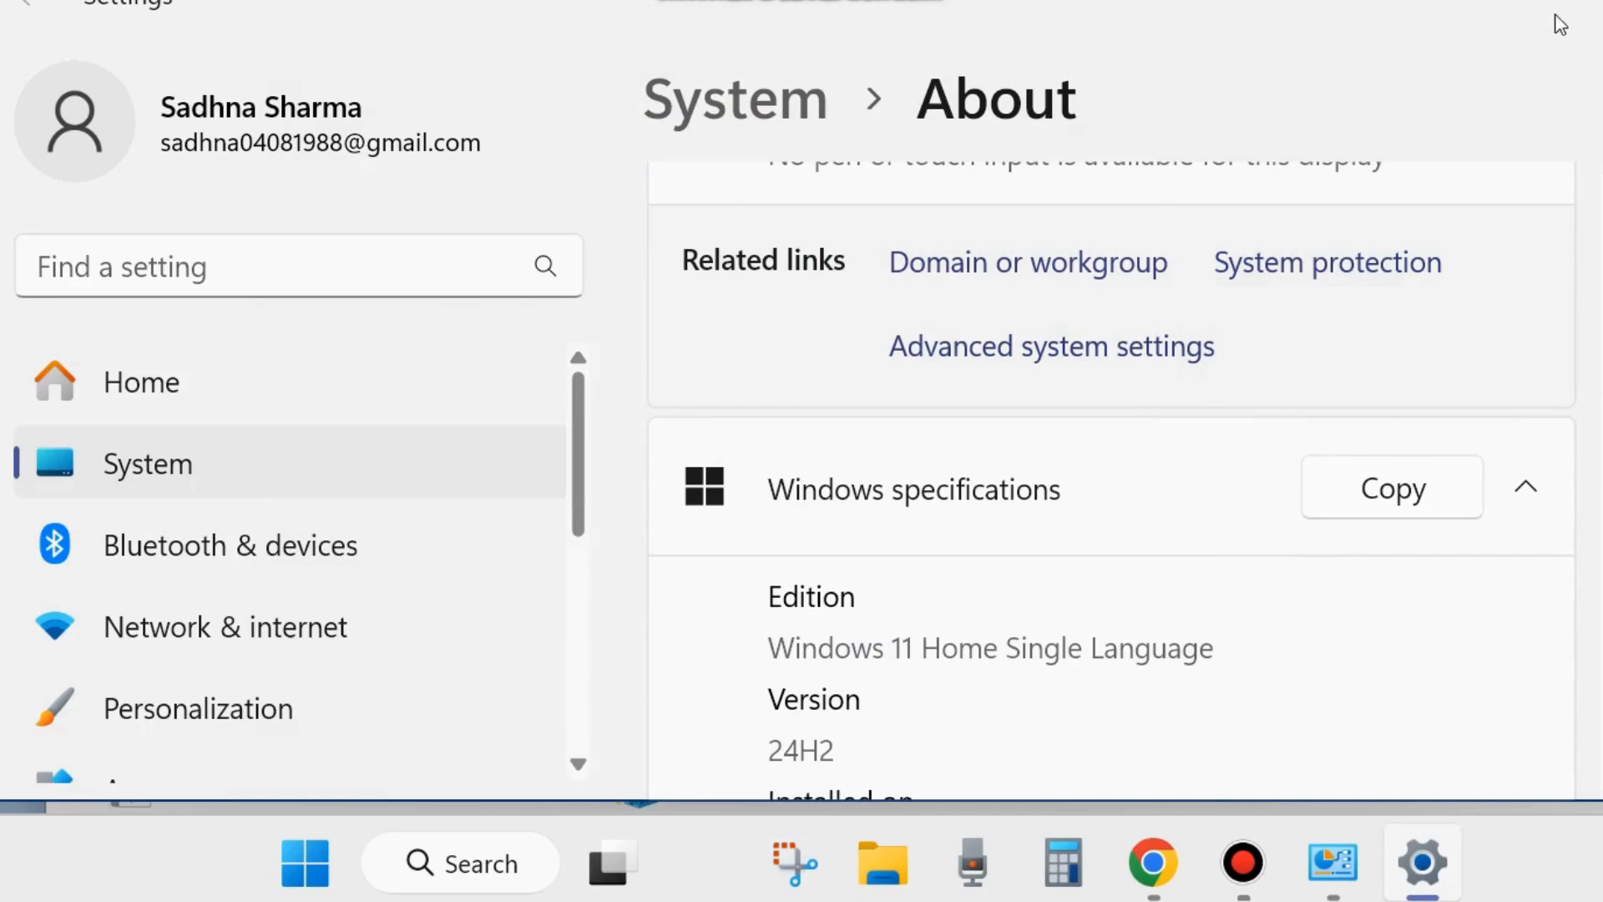
click(1586, 3)
click(1586, 3)
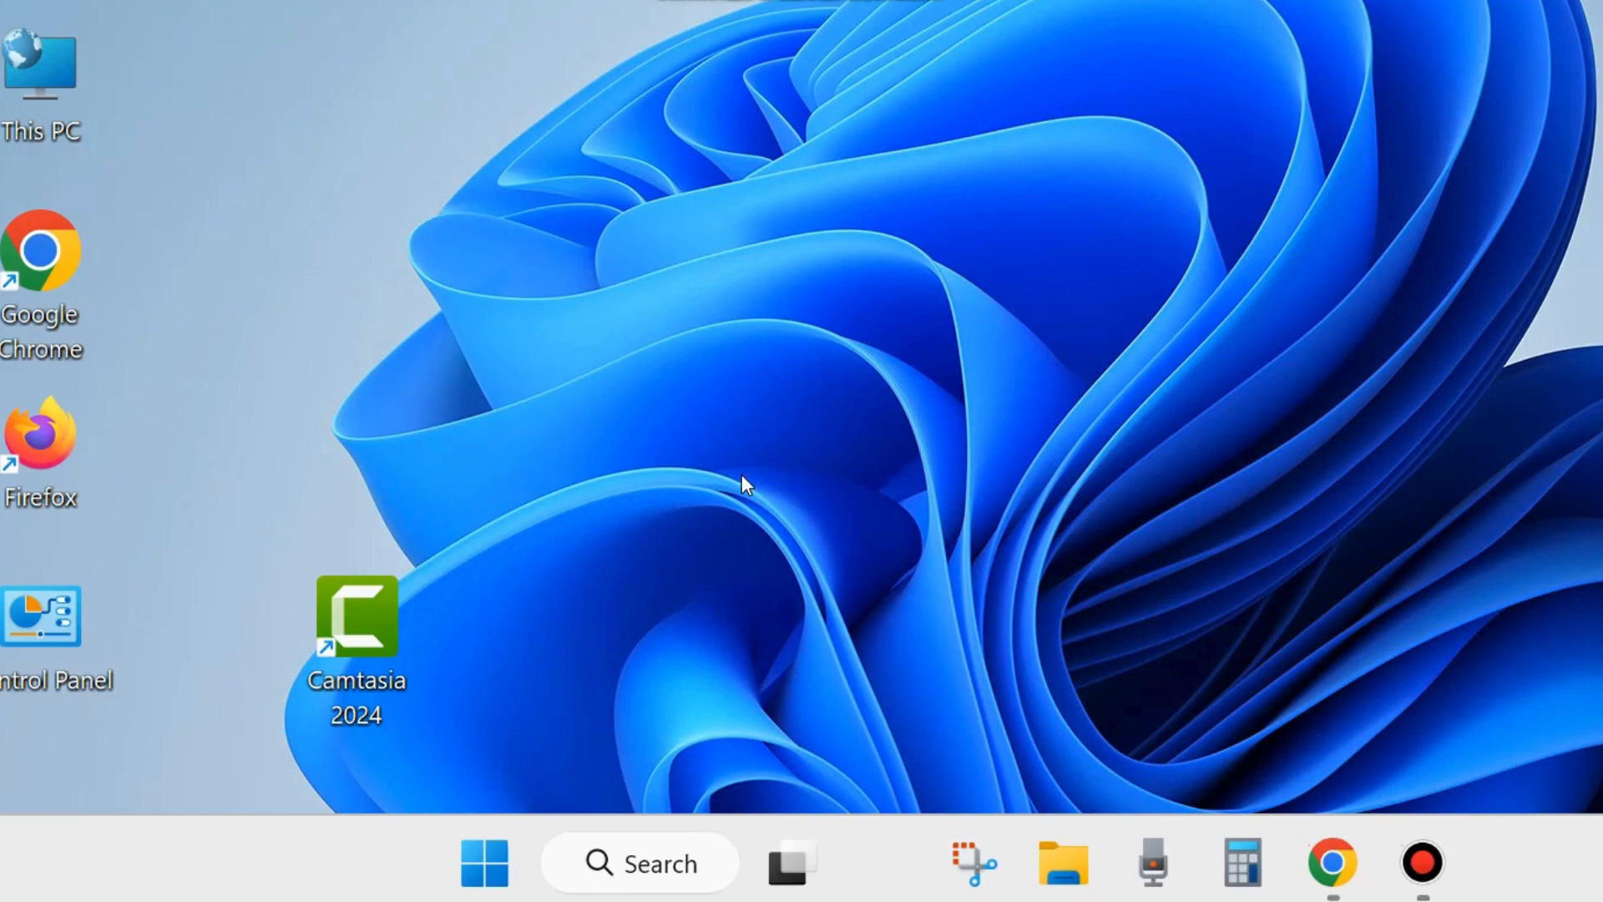
- Open Windows Settings and go to the Windows Security page under Privacy & security
right_click(489, 872)
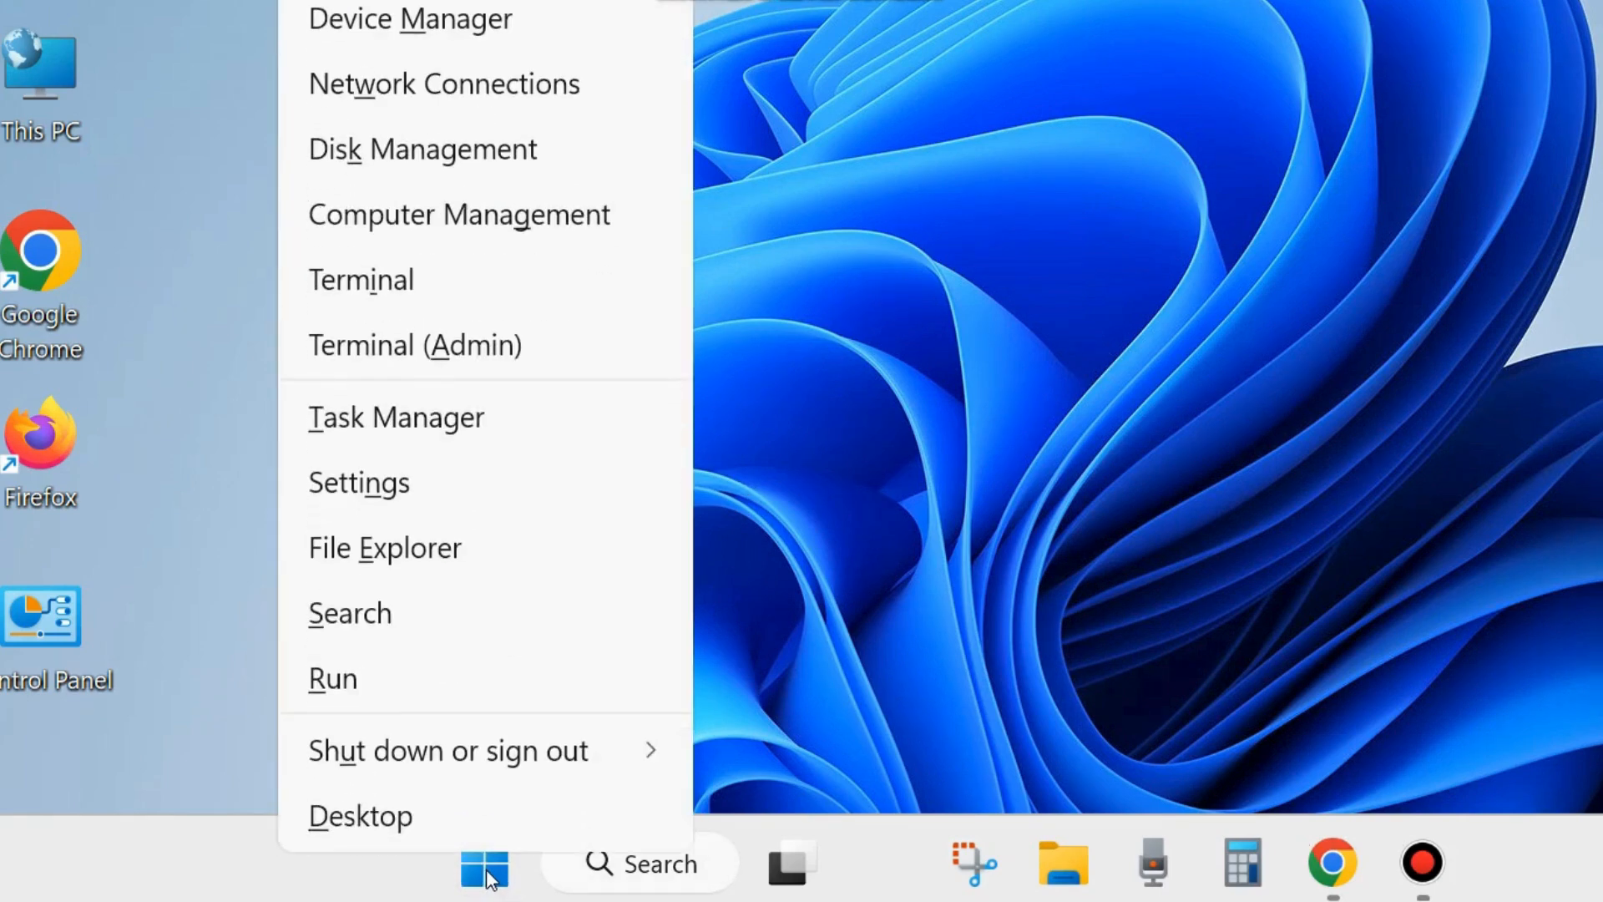
click(367, 486)
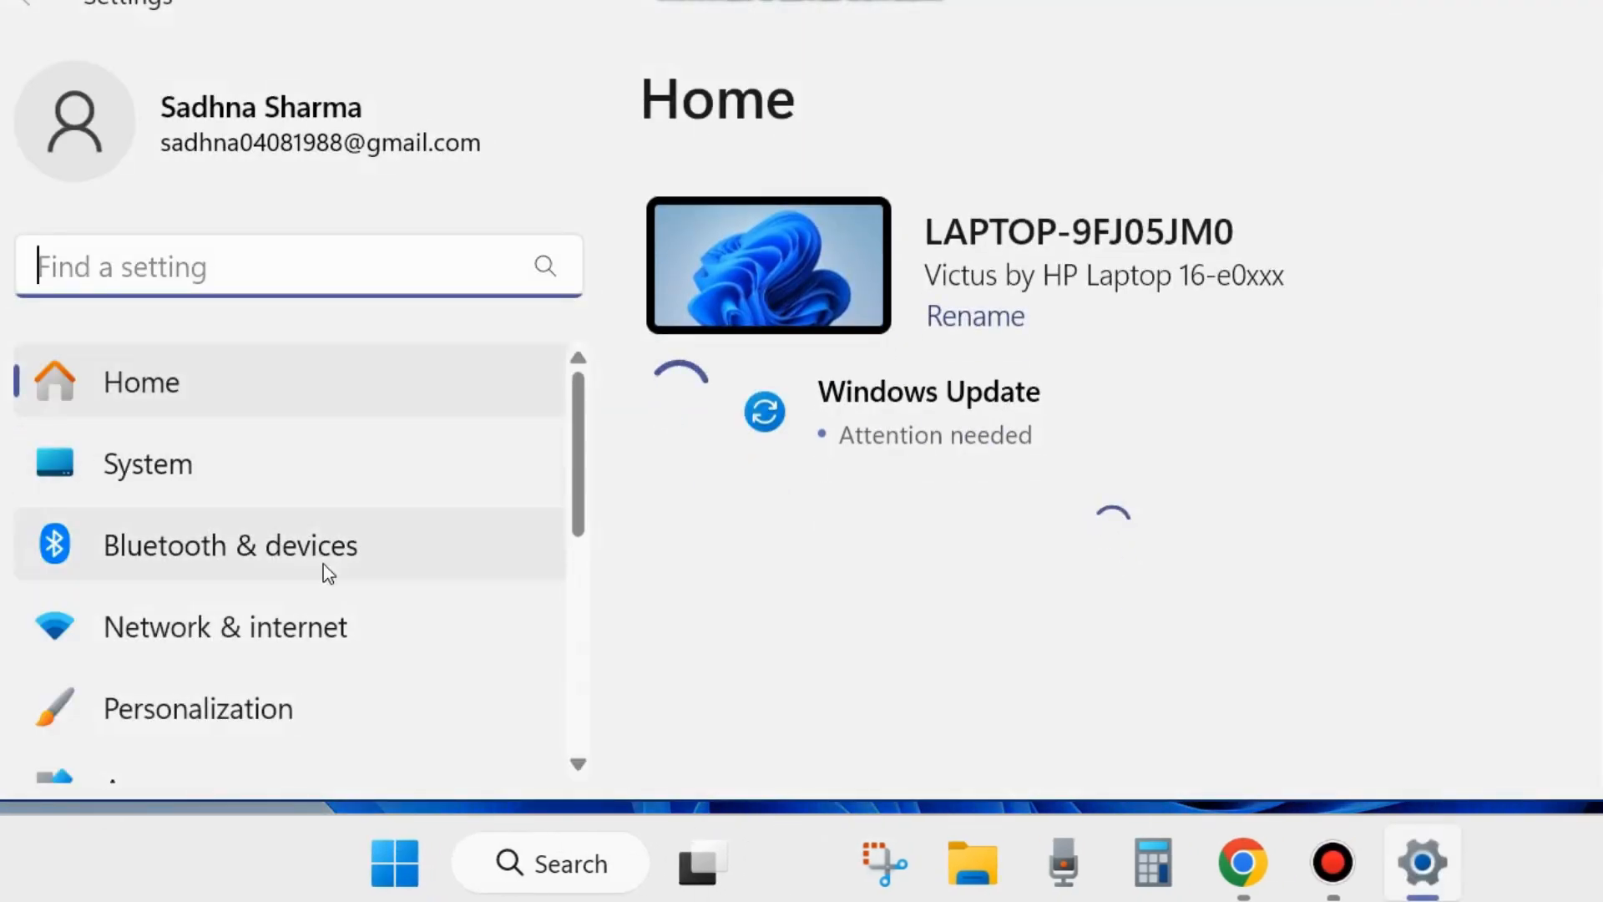
scroll(294, 632, down, 3)
scroll(293, 633, down, 3)
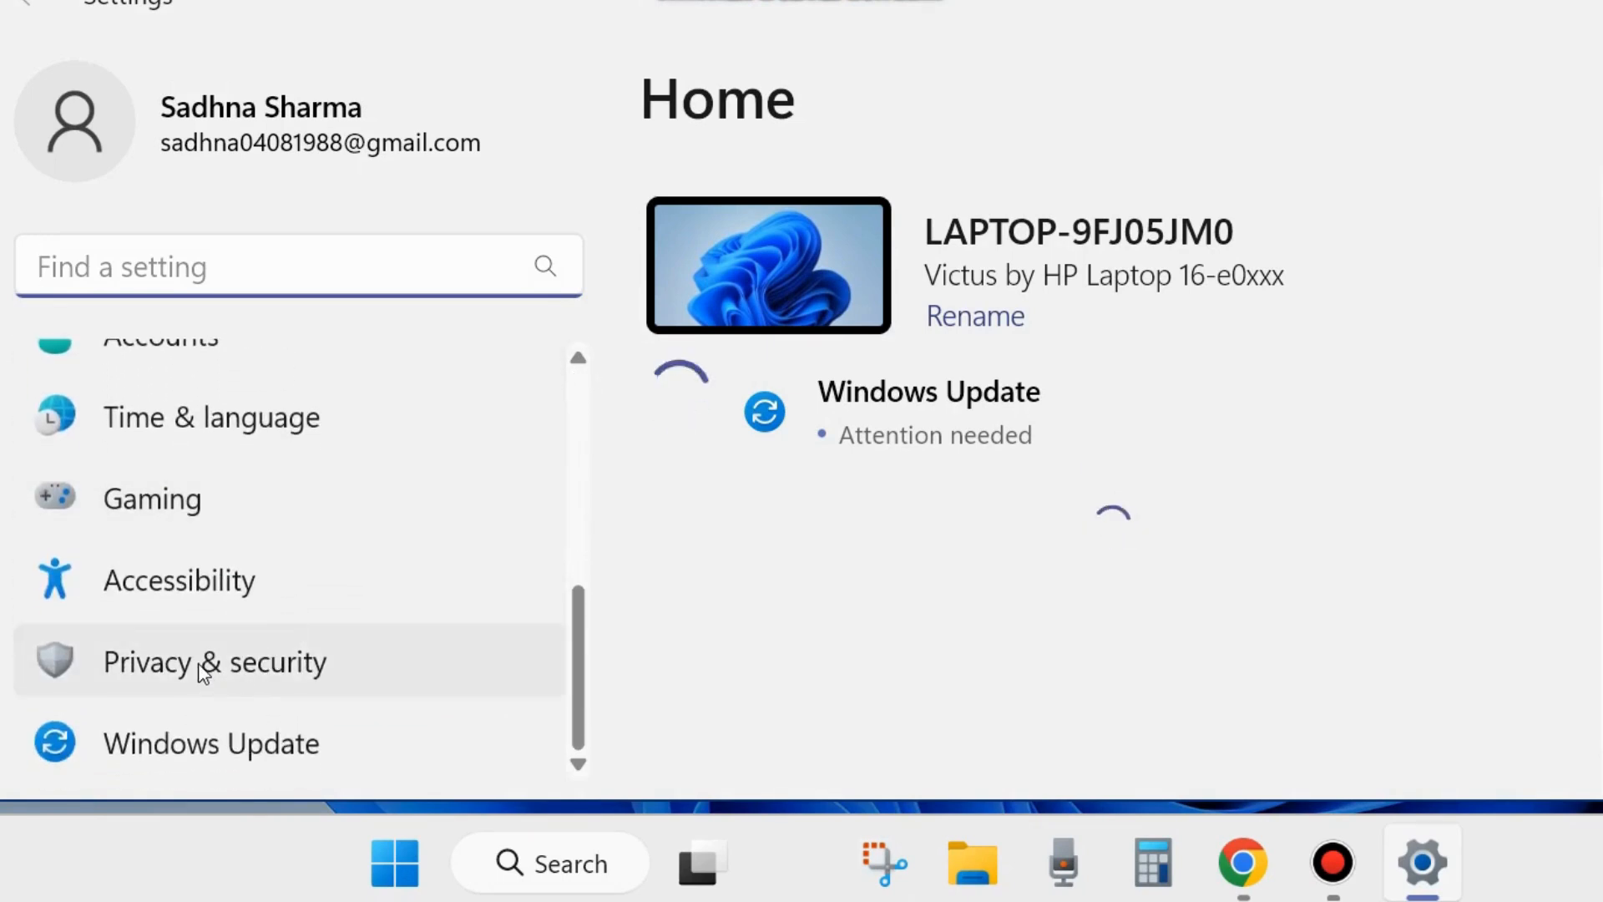
click(202, 672)
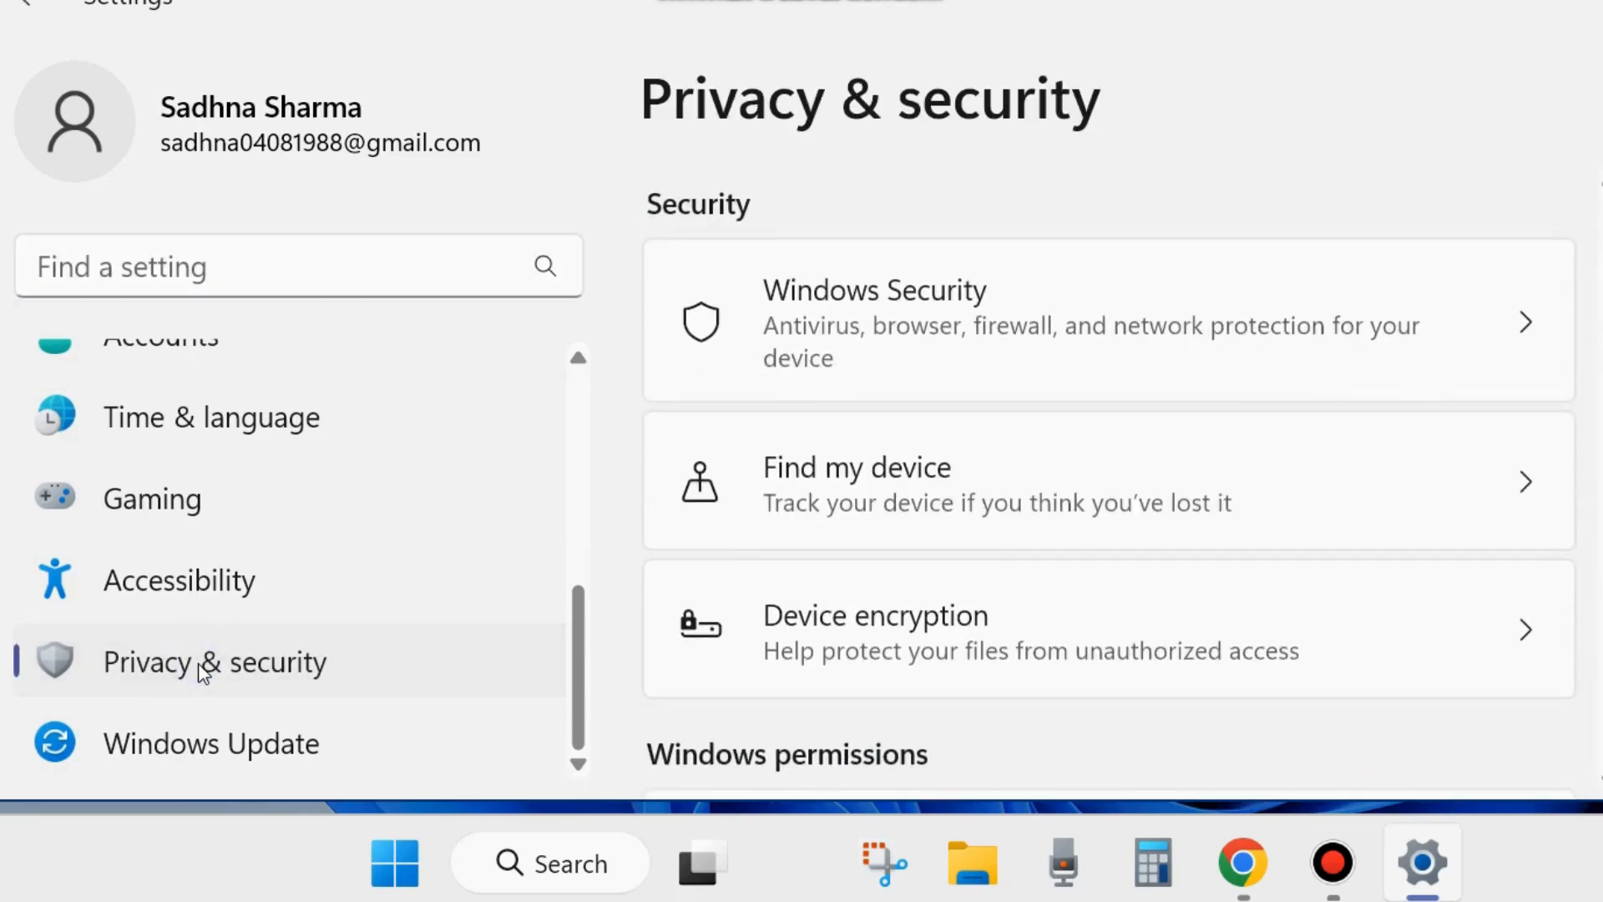
click(901, 326)
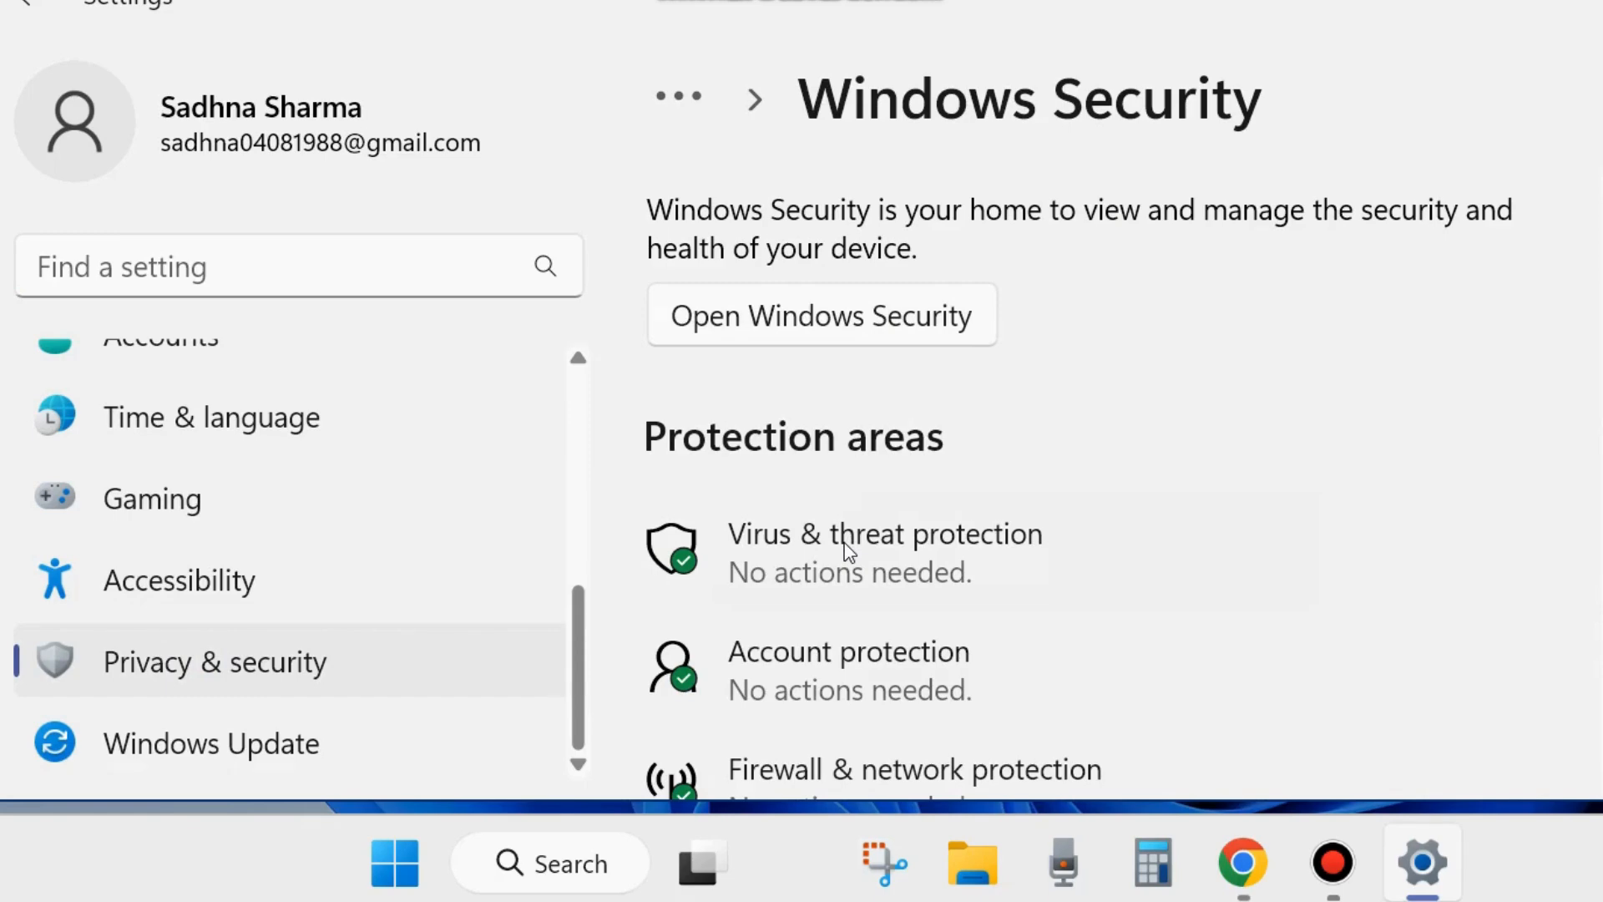
- Open Virus & threat protection, bring its window fully into view and go to the scan options
click(845, 547)
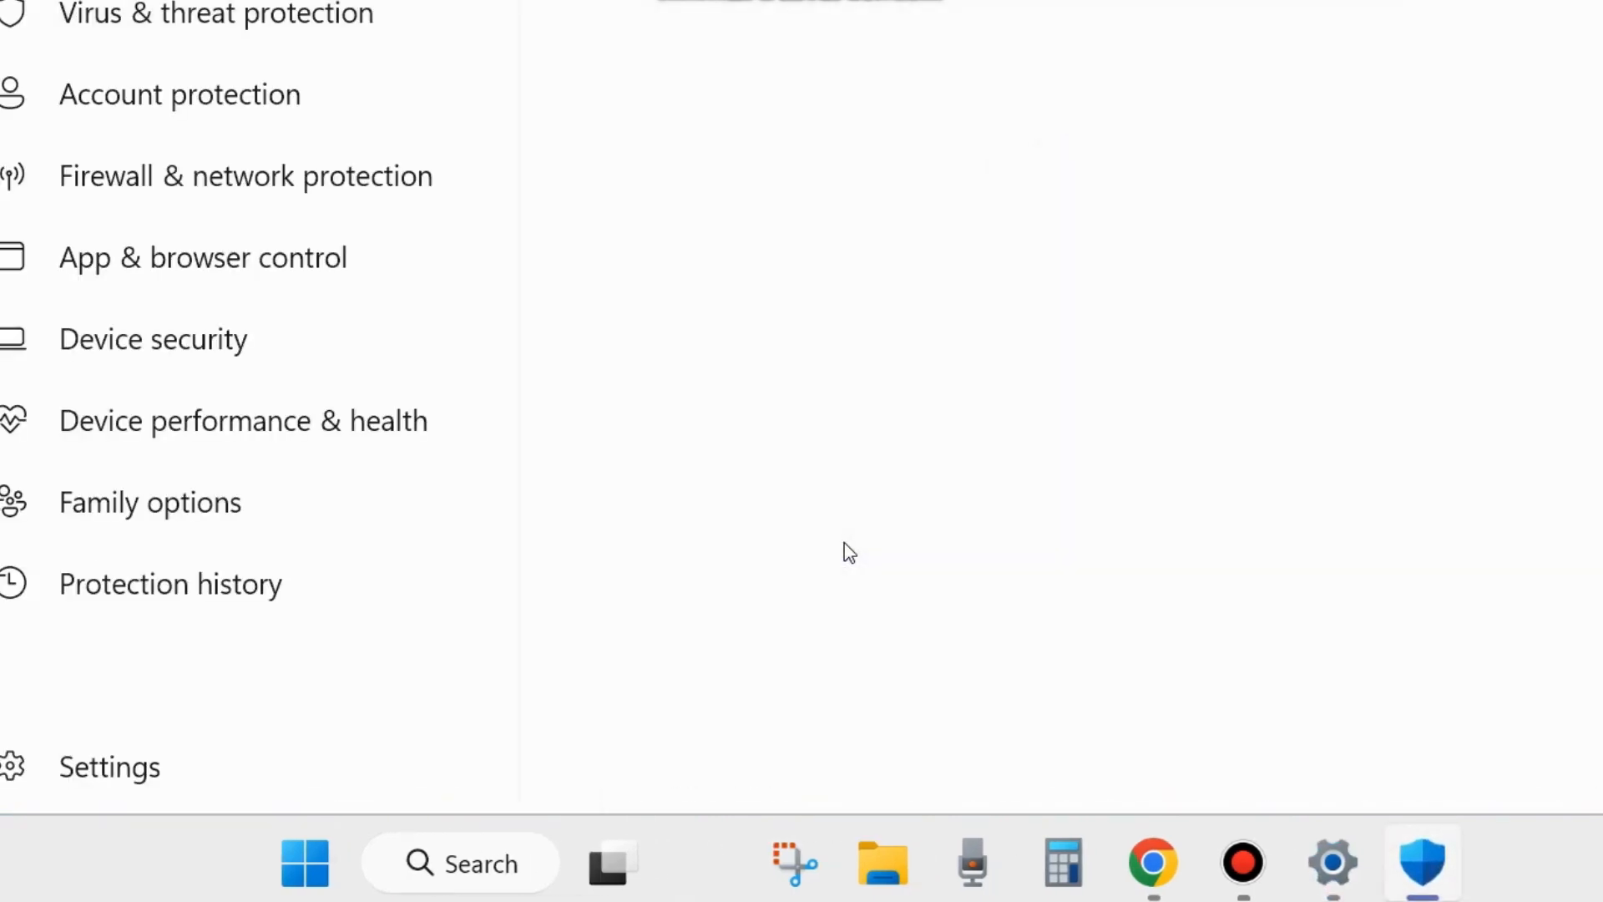
key(super+Down)
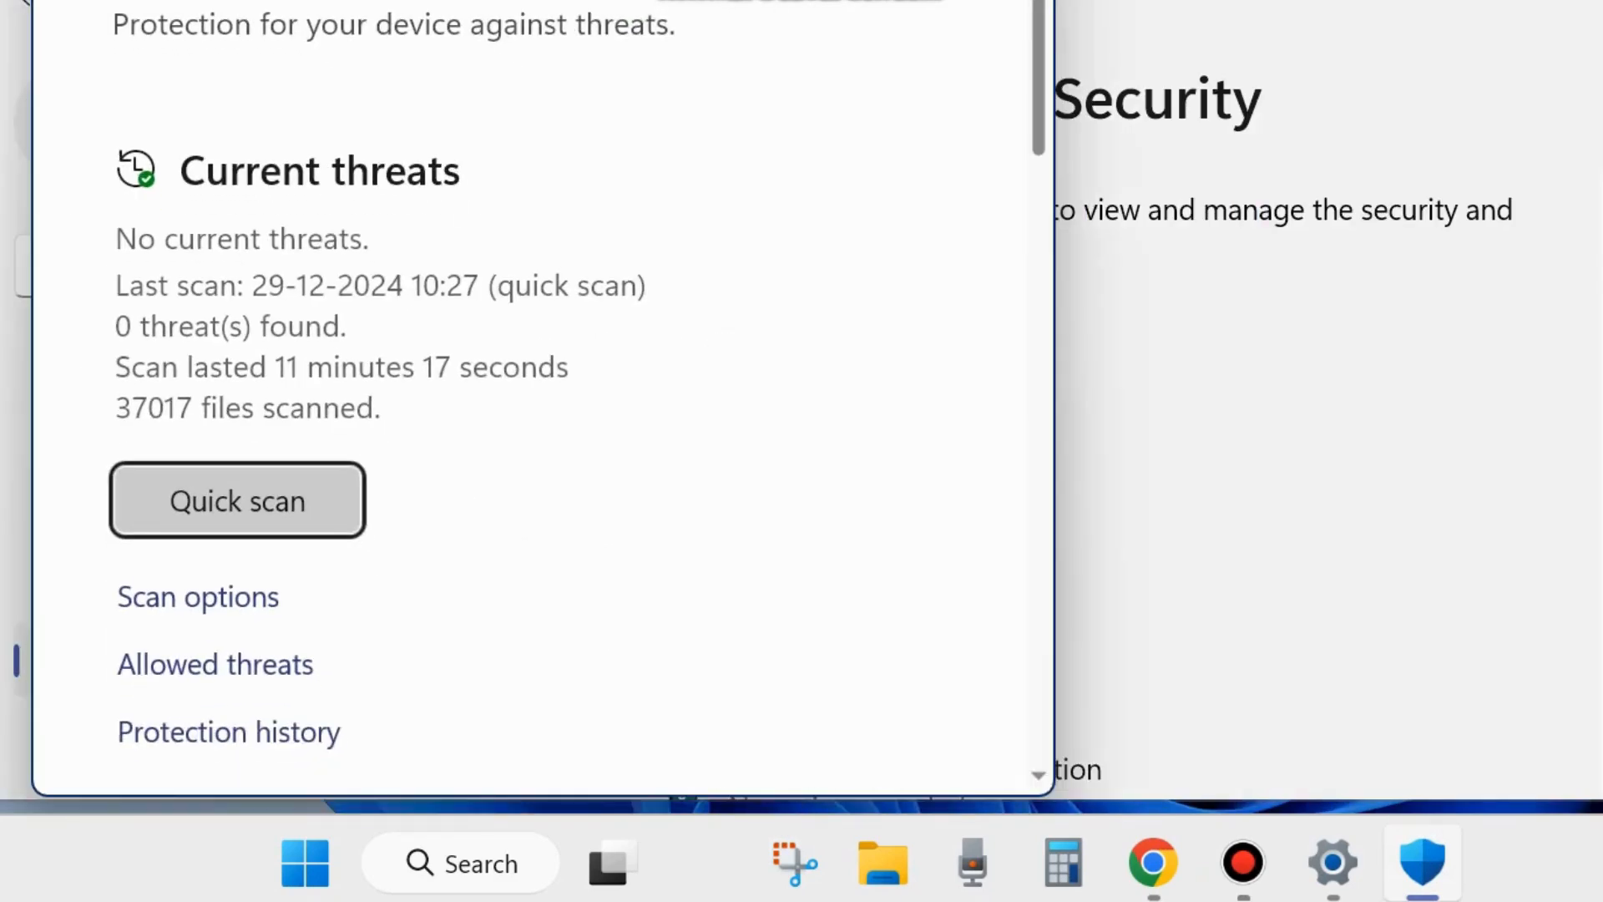
drag(712, 0, 1004, 42)
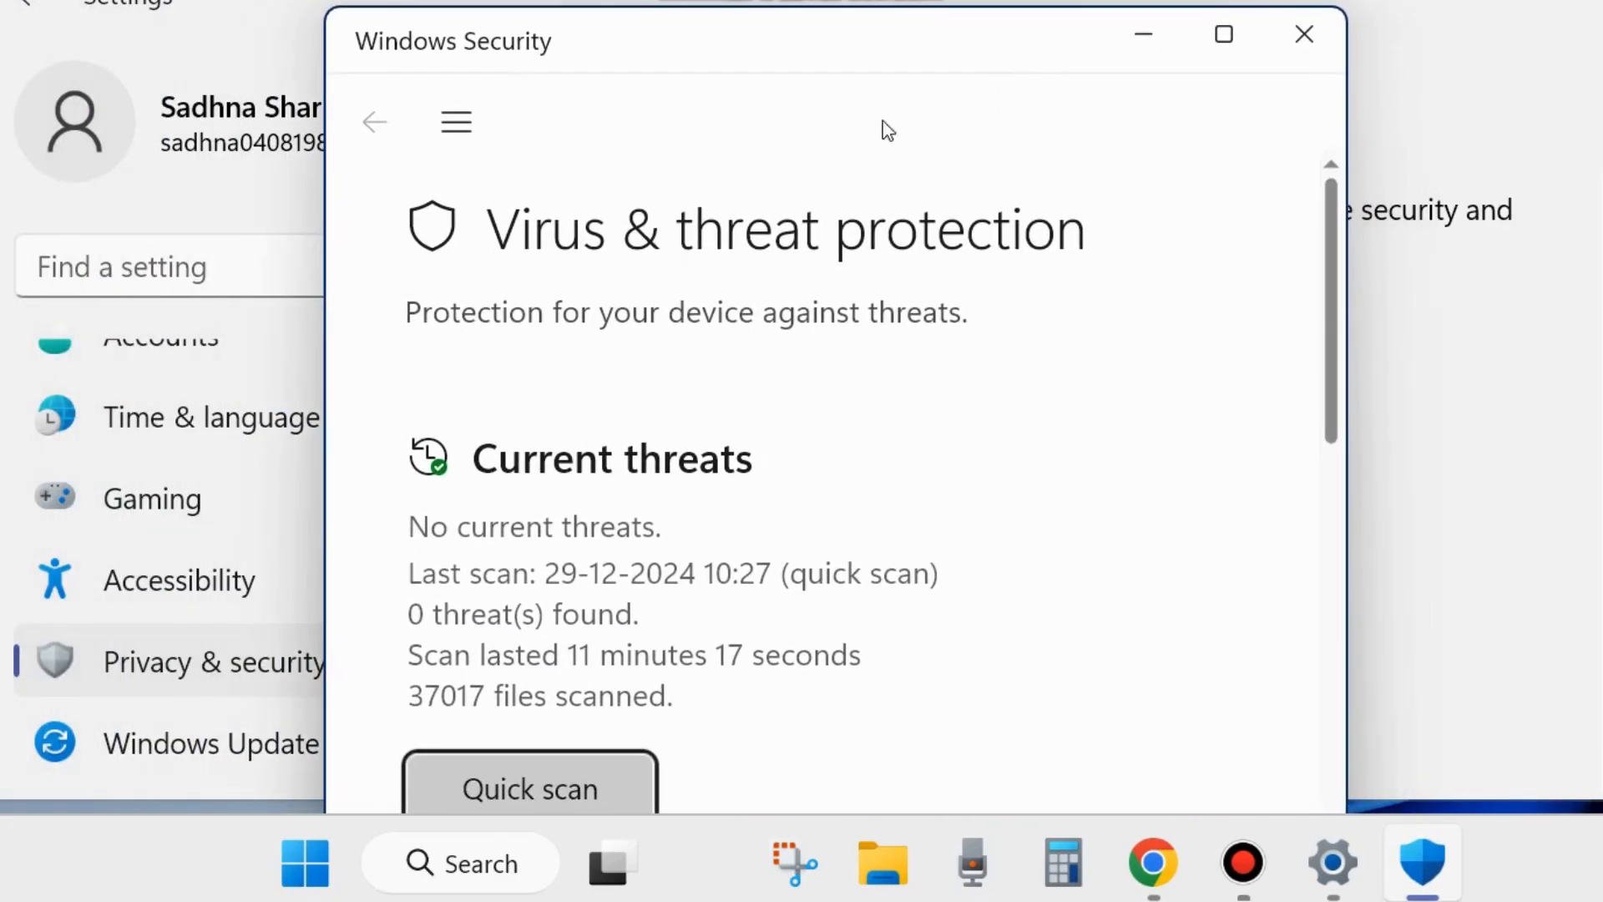
scroll(545, 491, down, 5)
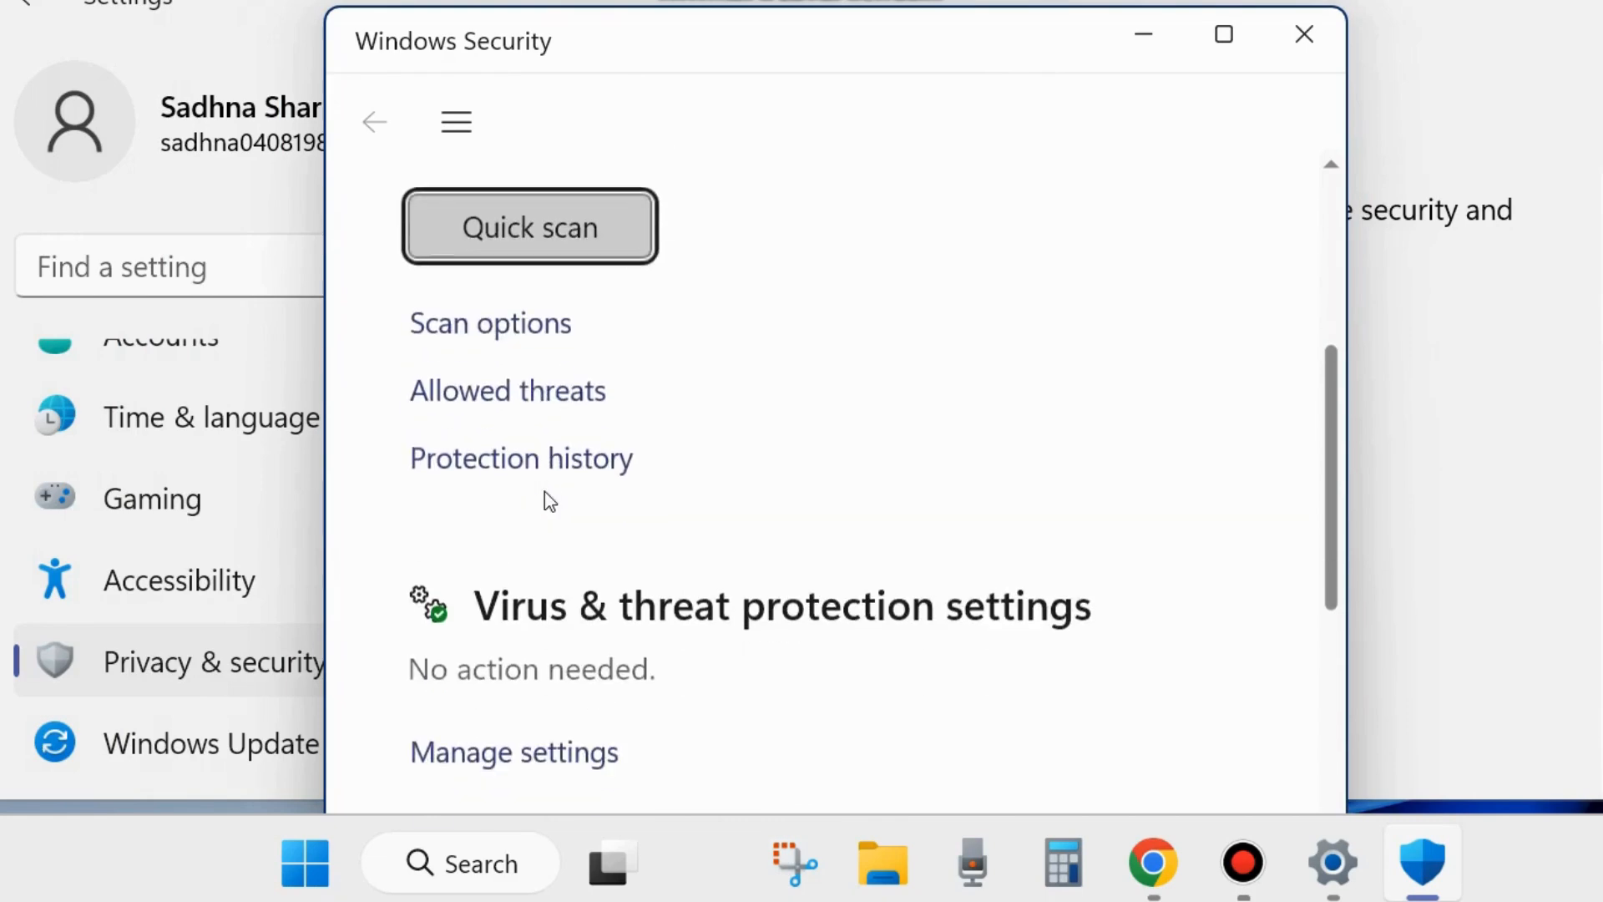
click(491, 327)
- Select Full scan as the virus scan type, and close the Windows Security and Settings windows
scroll(504, 336, down, 1)
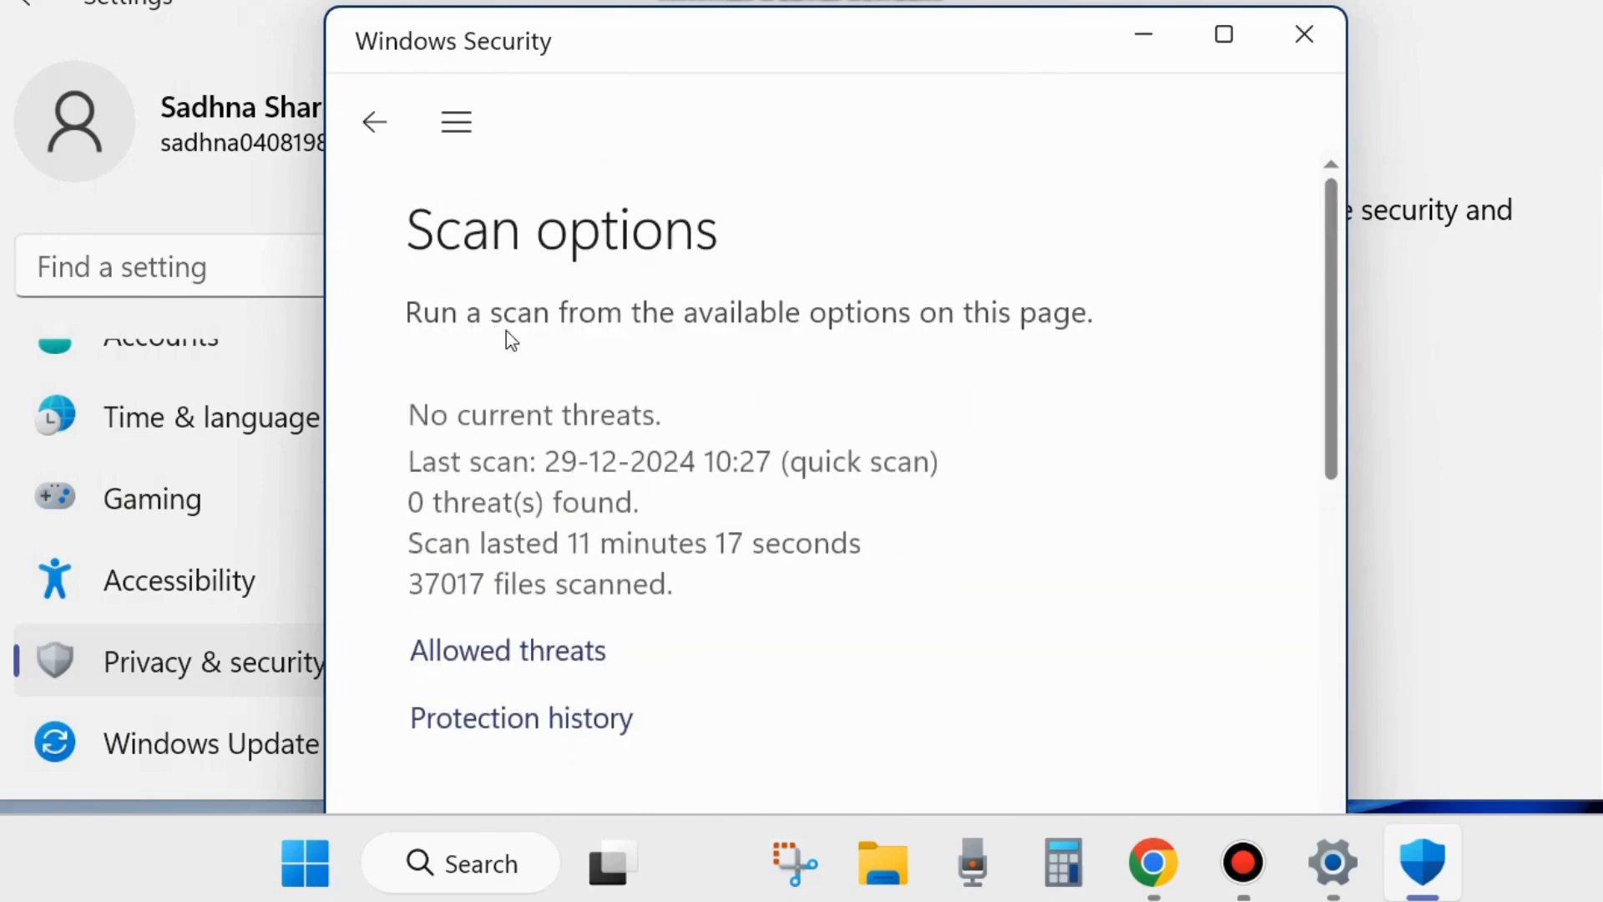
scroll(769, 455, down, 2)
scroll(775, 451, down, 5)
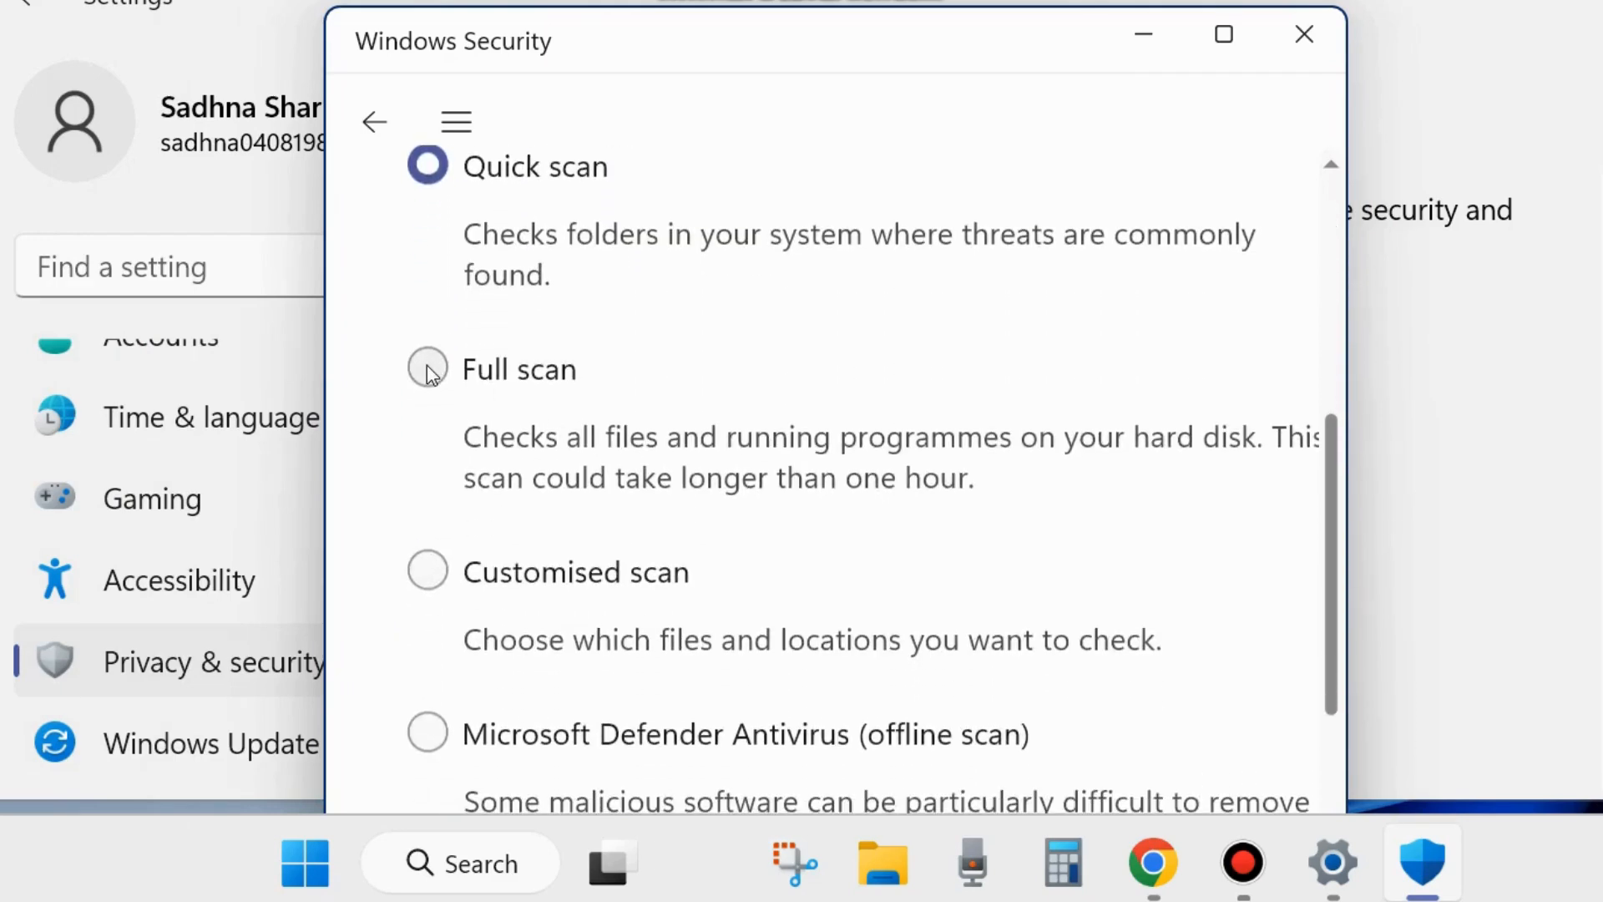
click(429, 374)
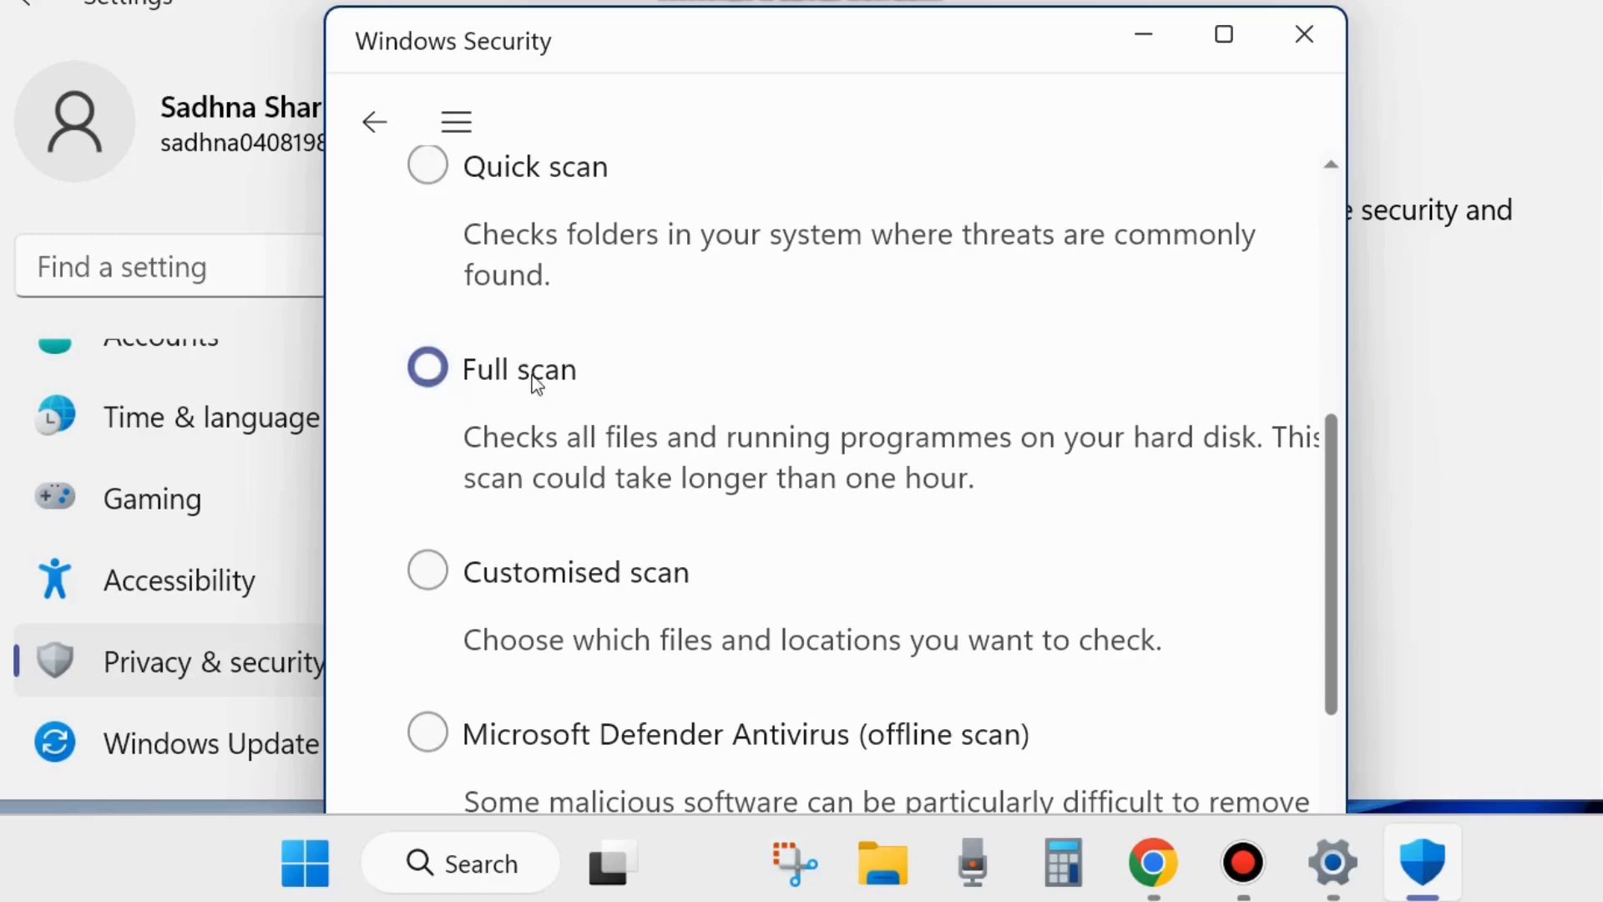
scroll(839, 435, down, 6)
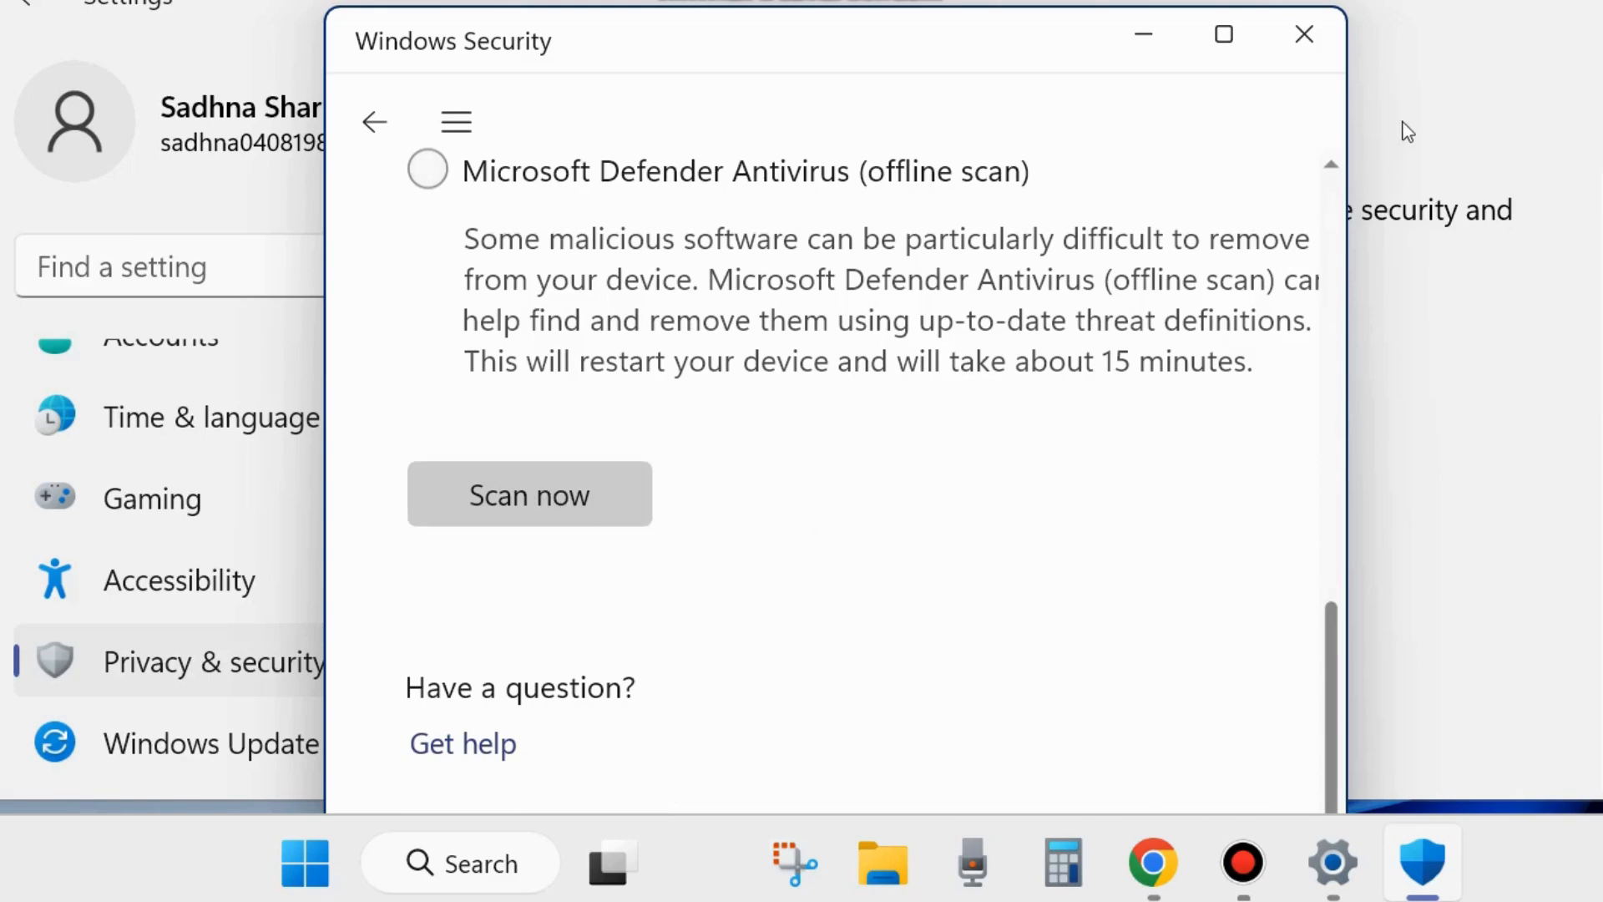
click(1300, 33)
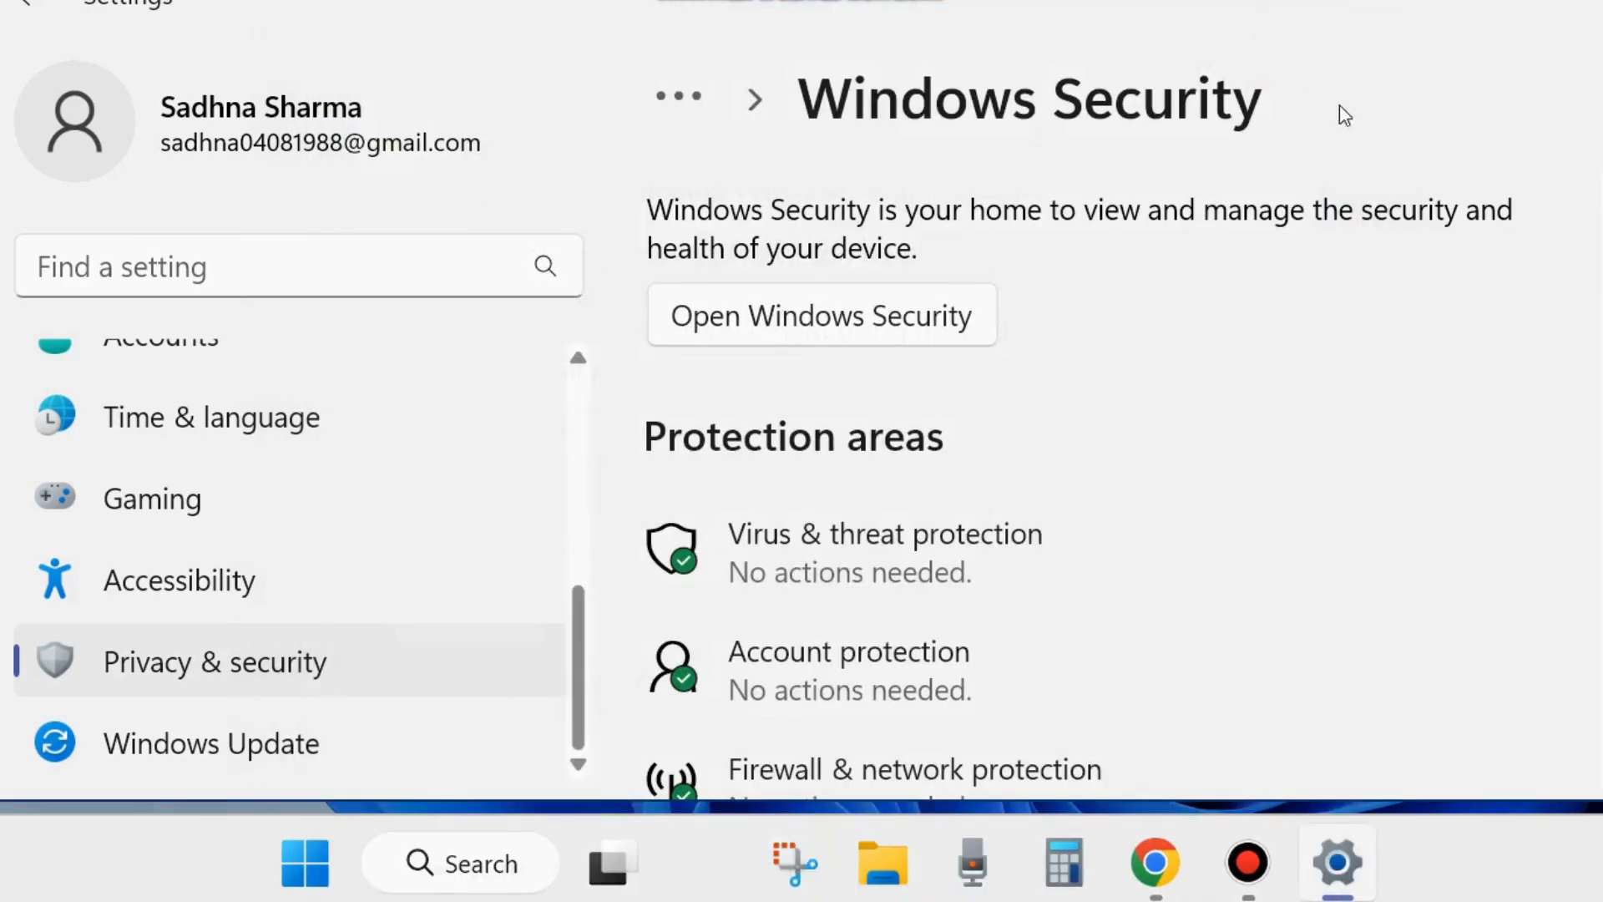
click(1582, 2)
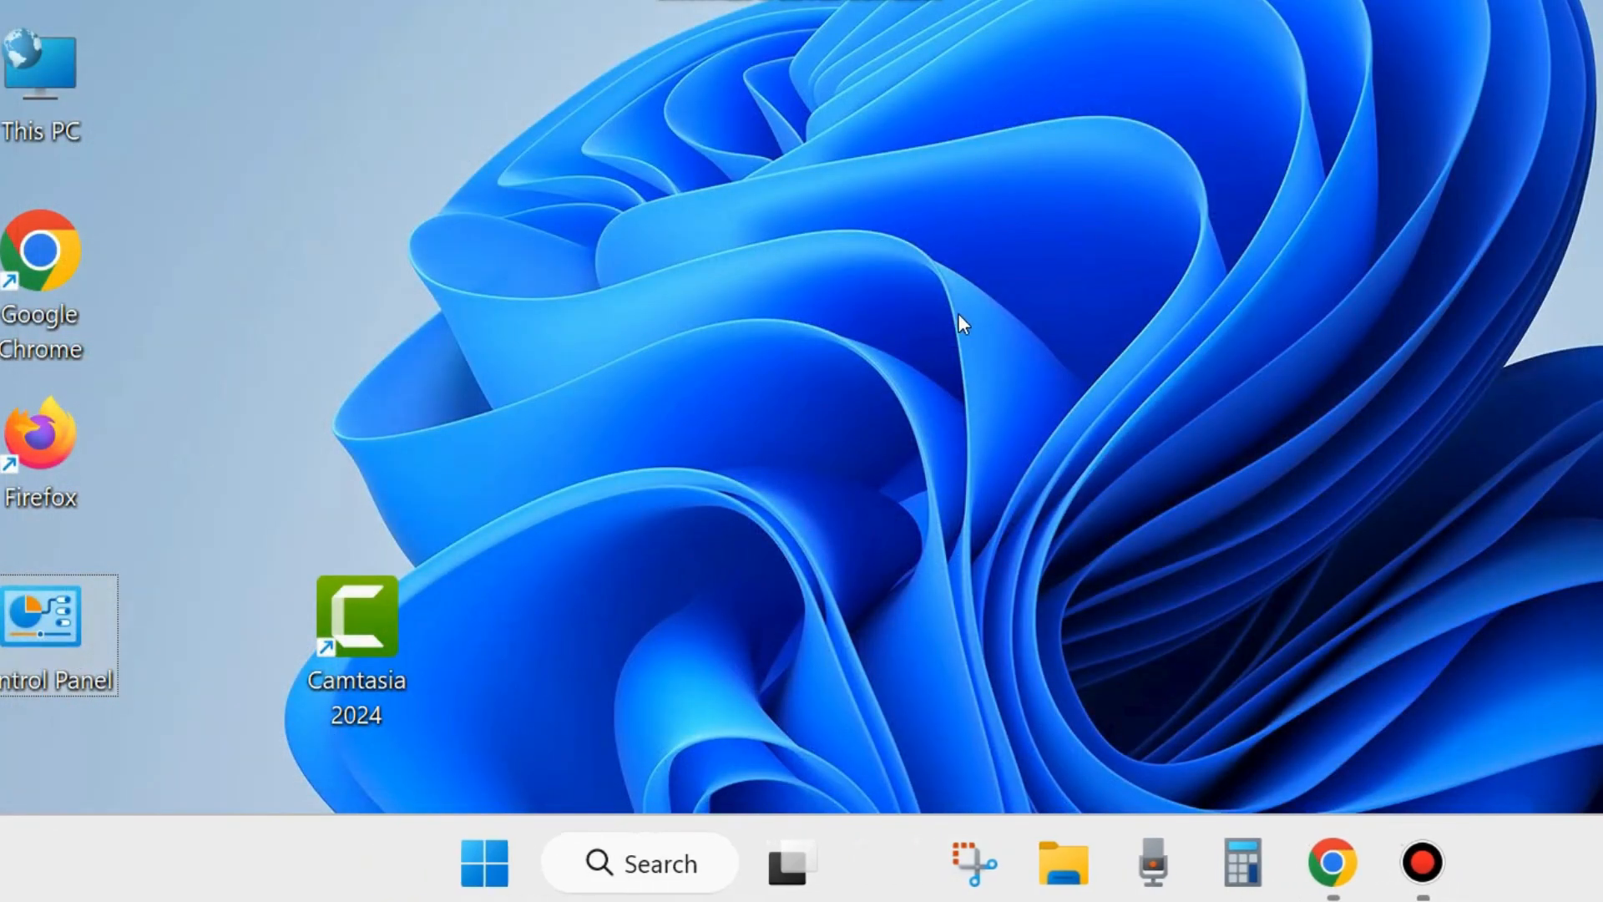
- Open Device Manager and expand the Human Interface Devices category
right_click(484, 860)
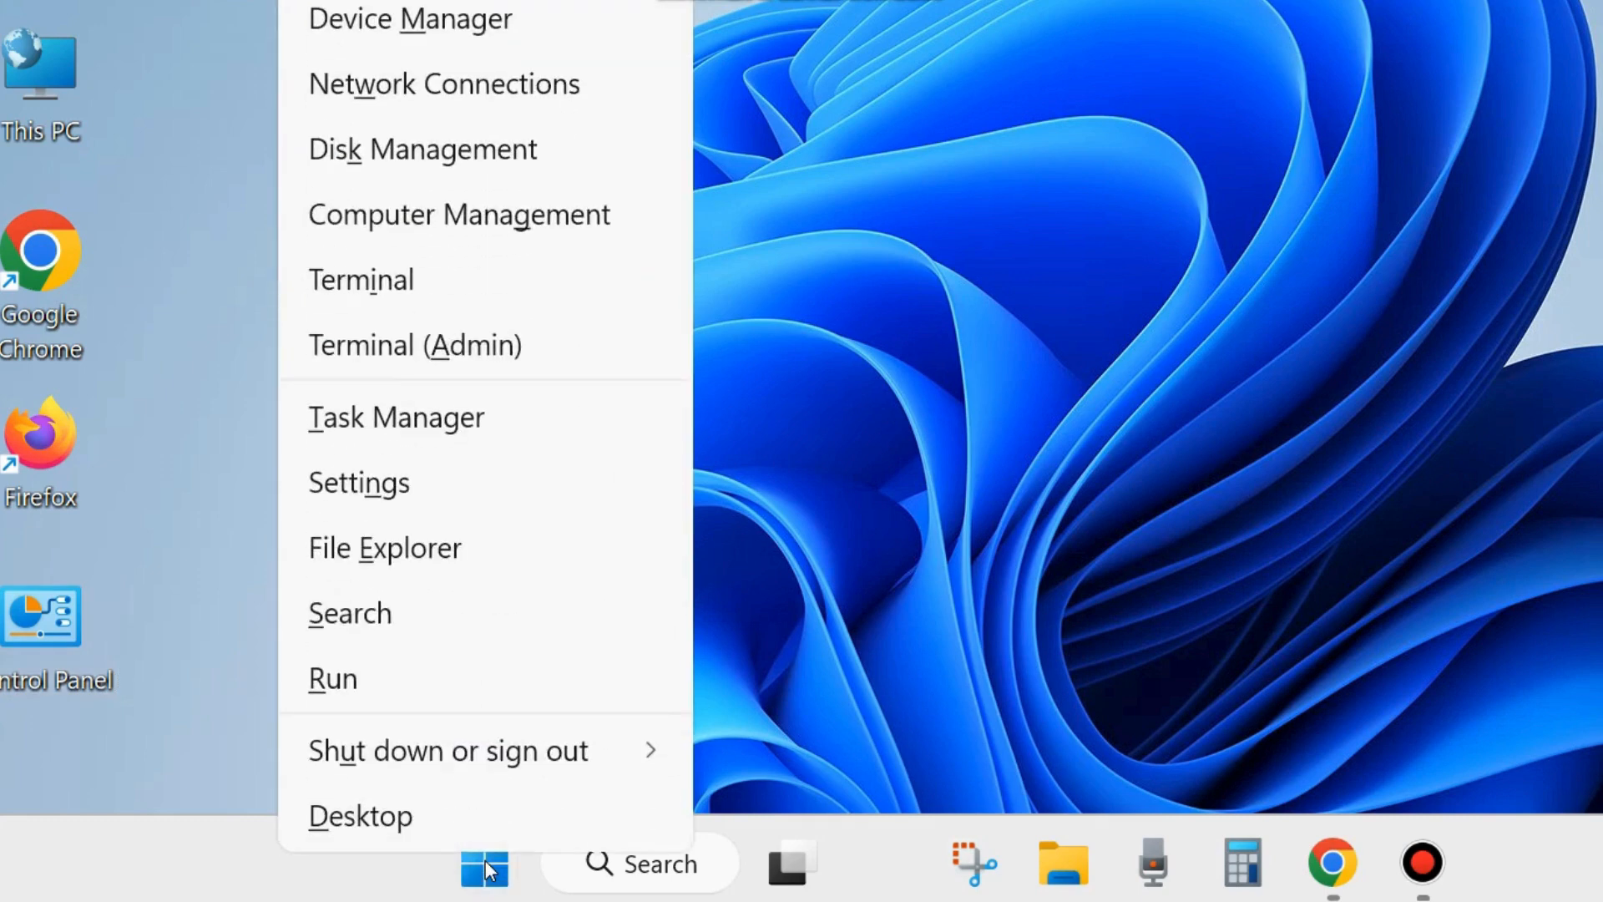
click(379, 21)
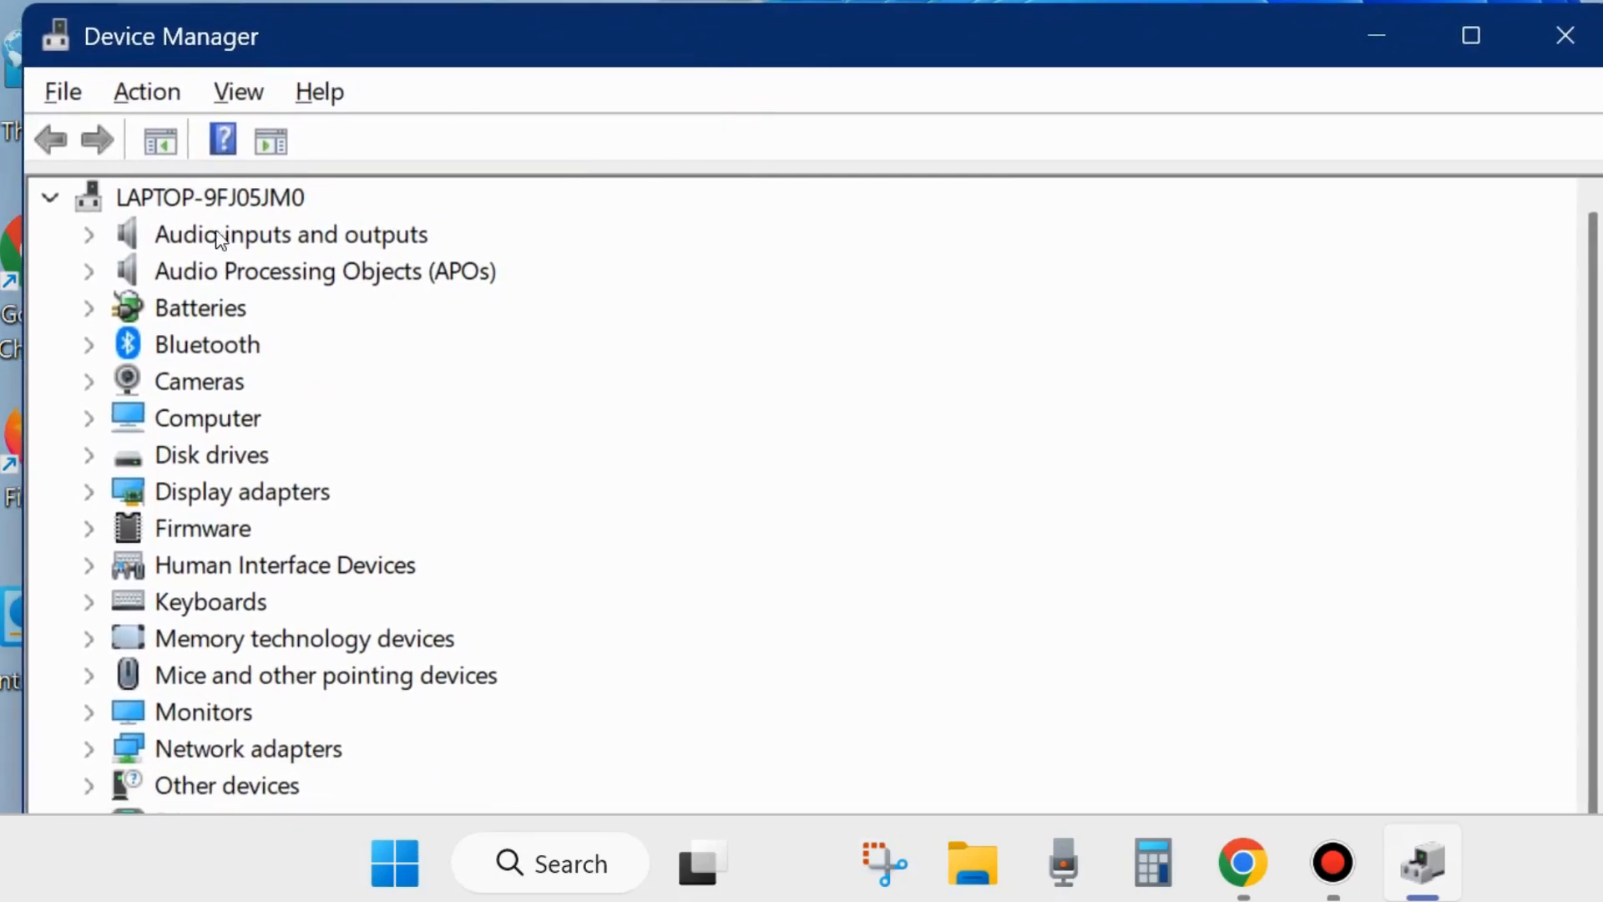
scroll(140, 595, down, 1)
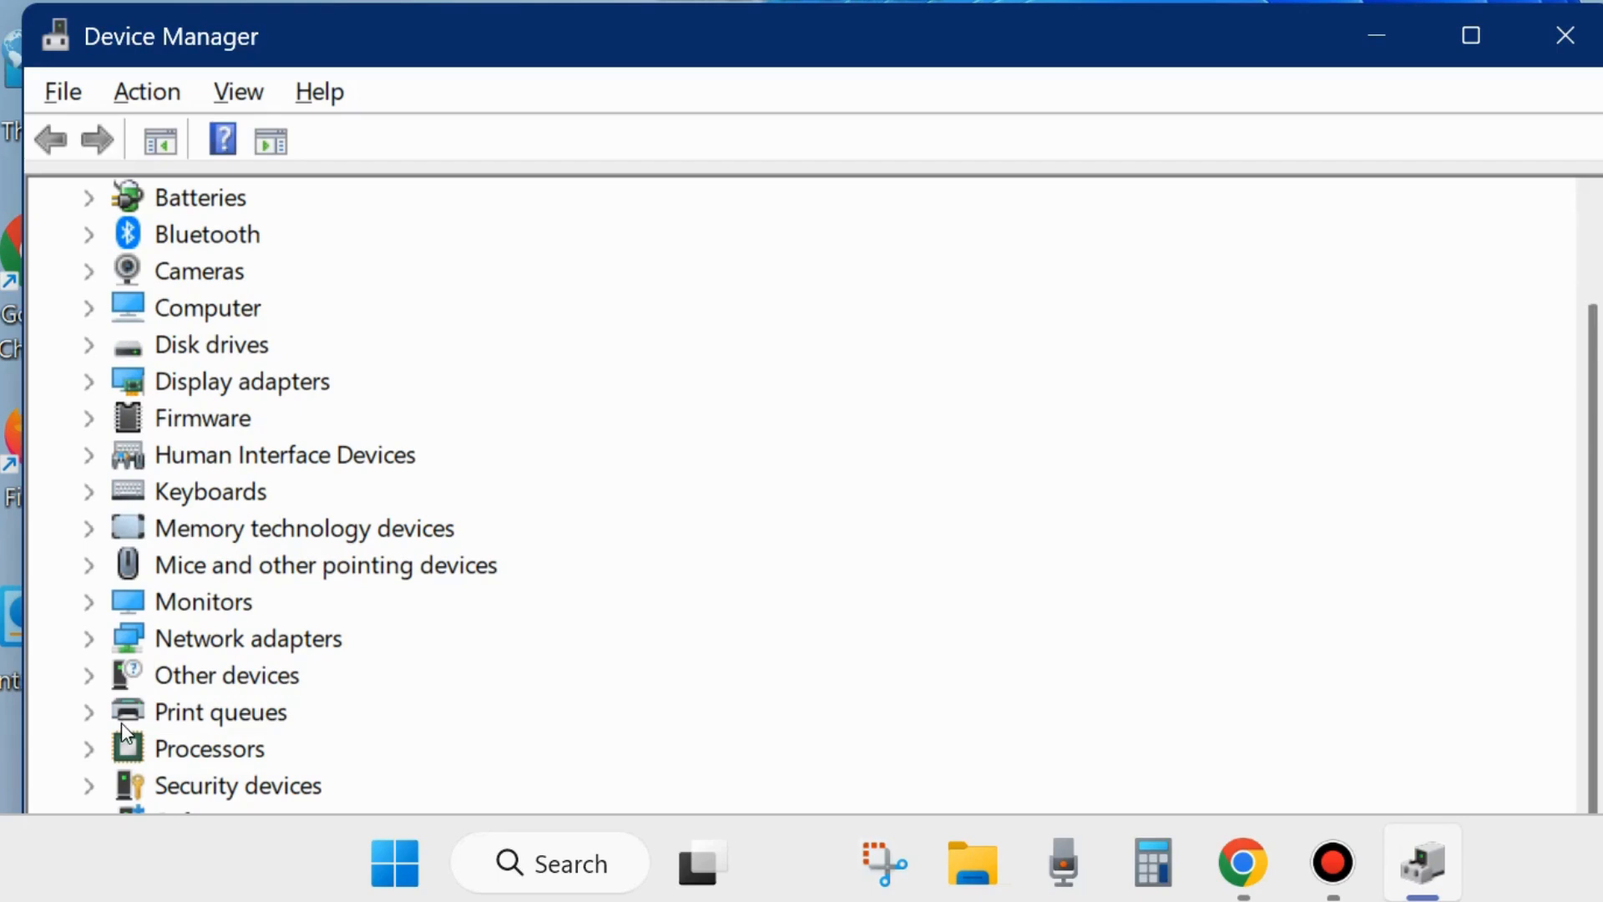
click(89, 455)
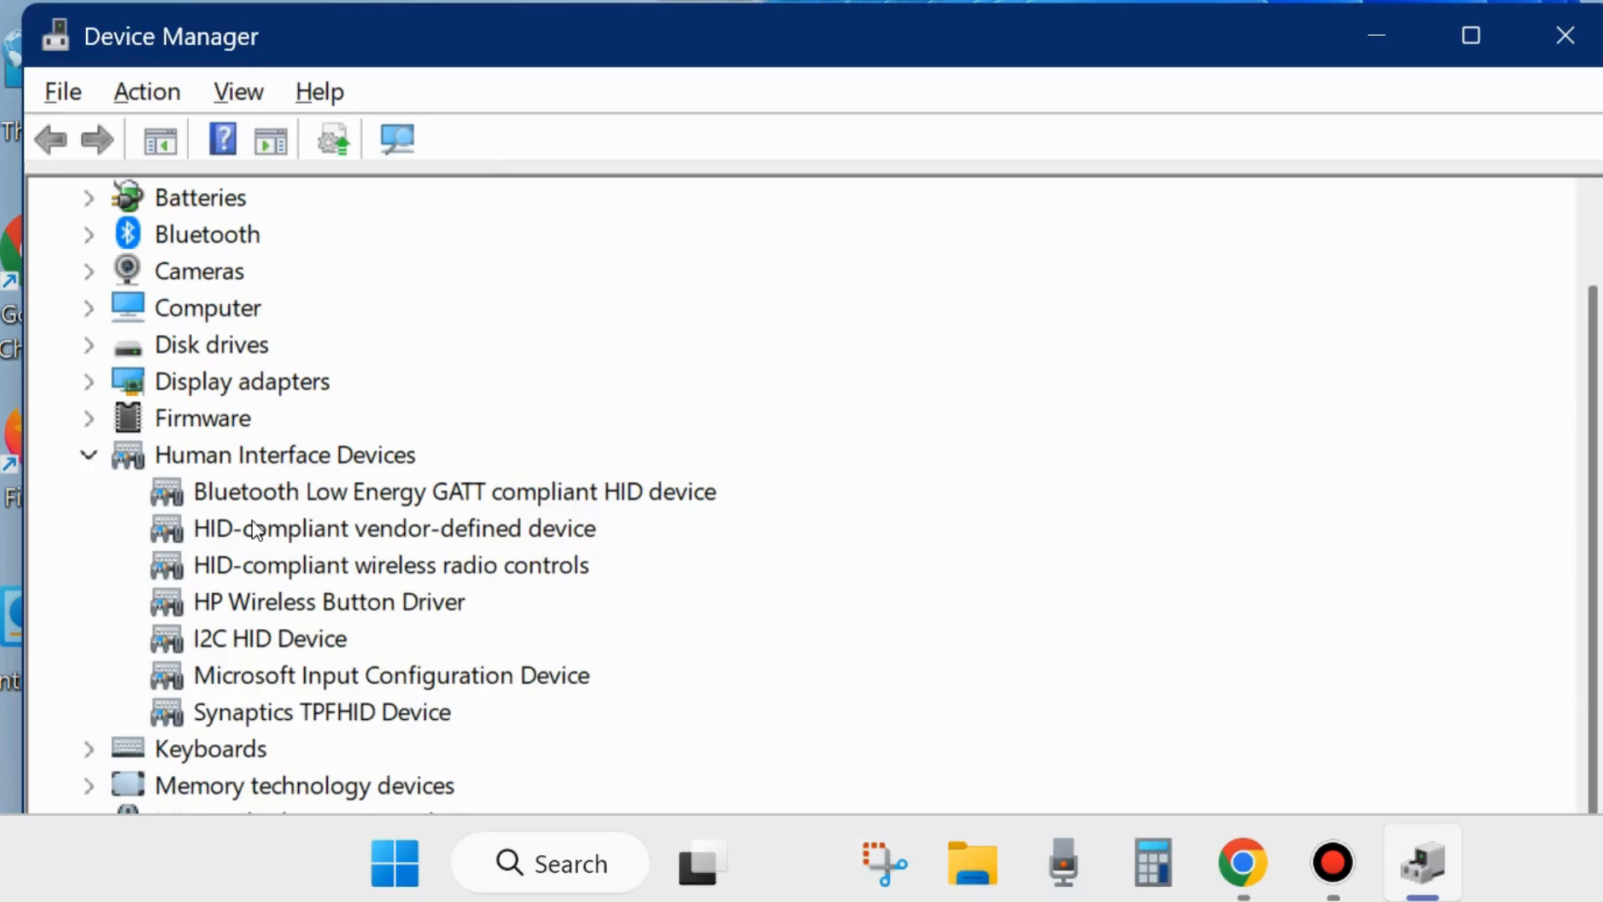
- Search automatically for a driver update for the HID-compliant vendor-defined device, and close the update wizard and Device Manager
right_click(255, 529)
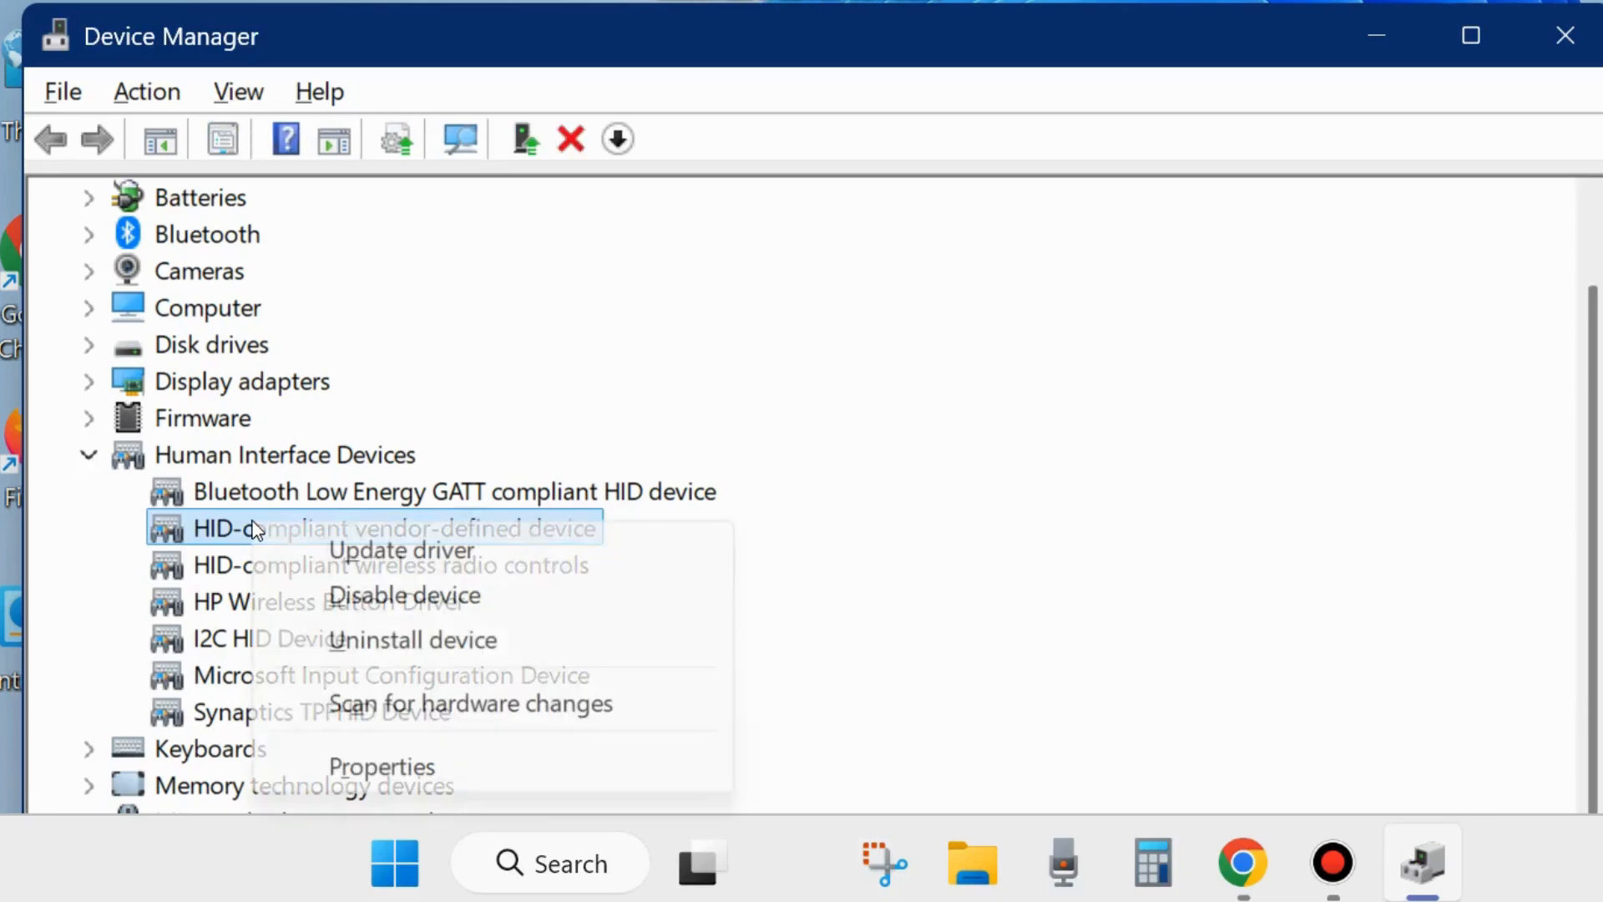
click(384, 551)
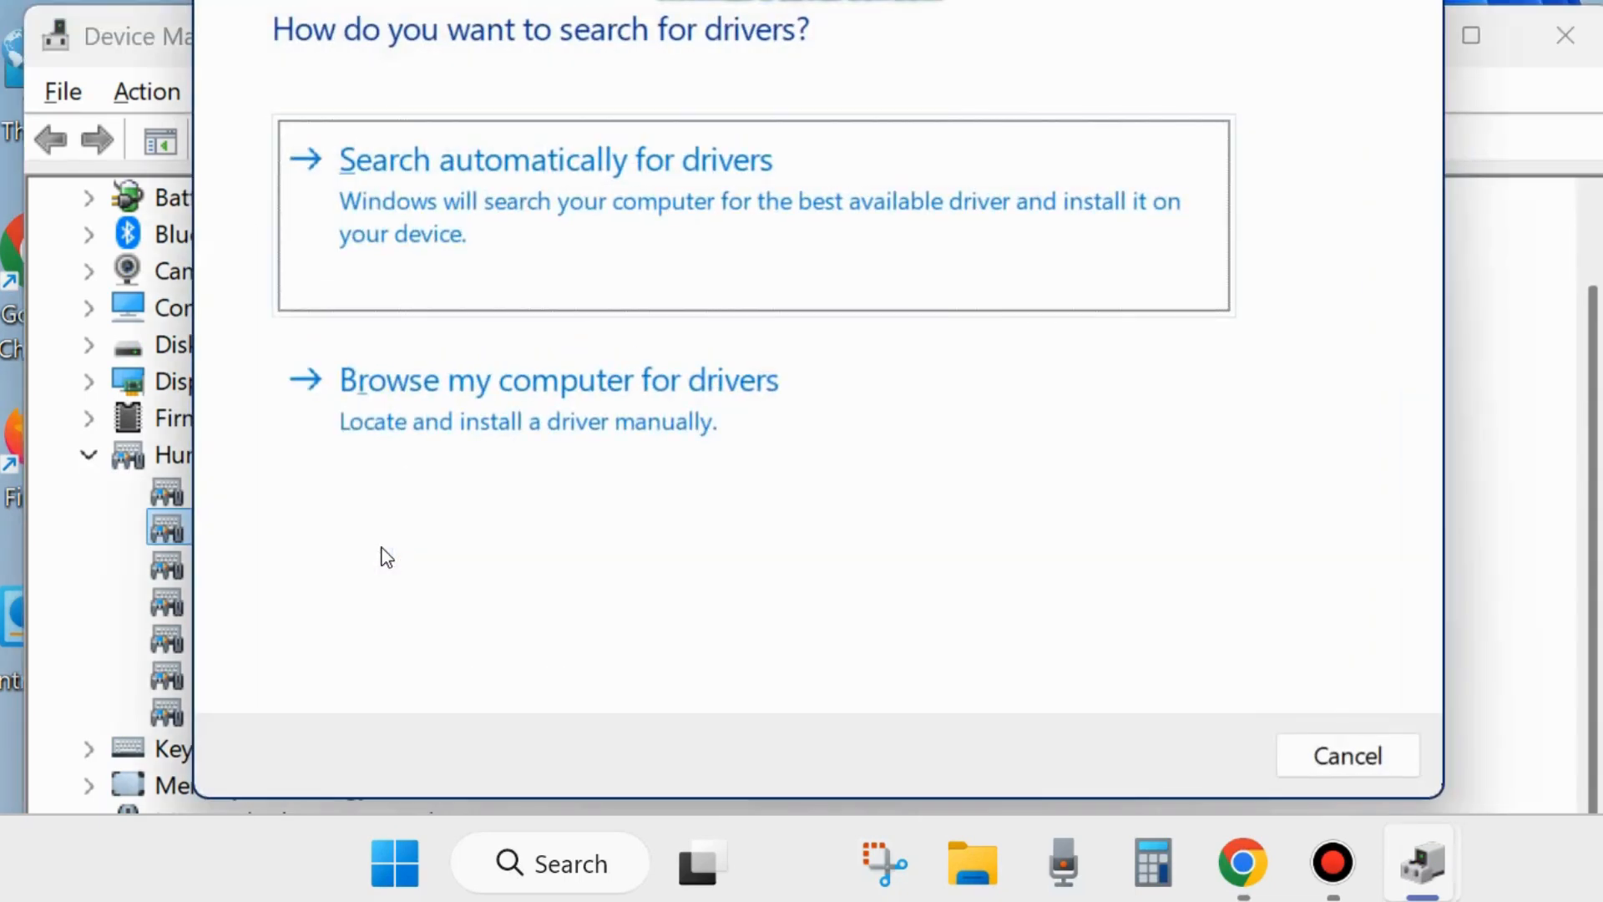
drag(705, 2, 656, 32)
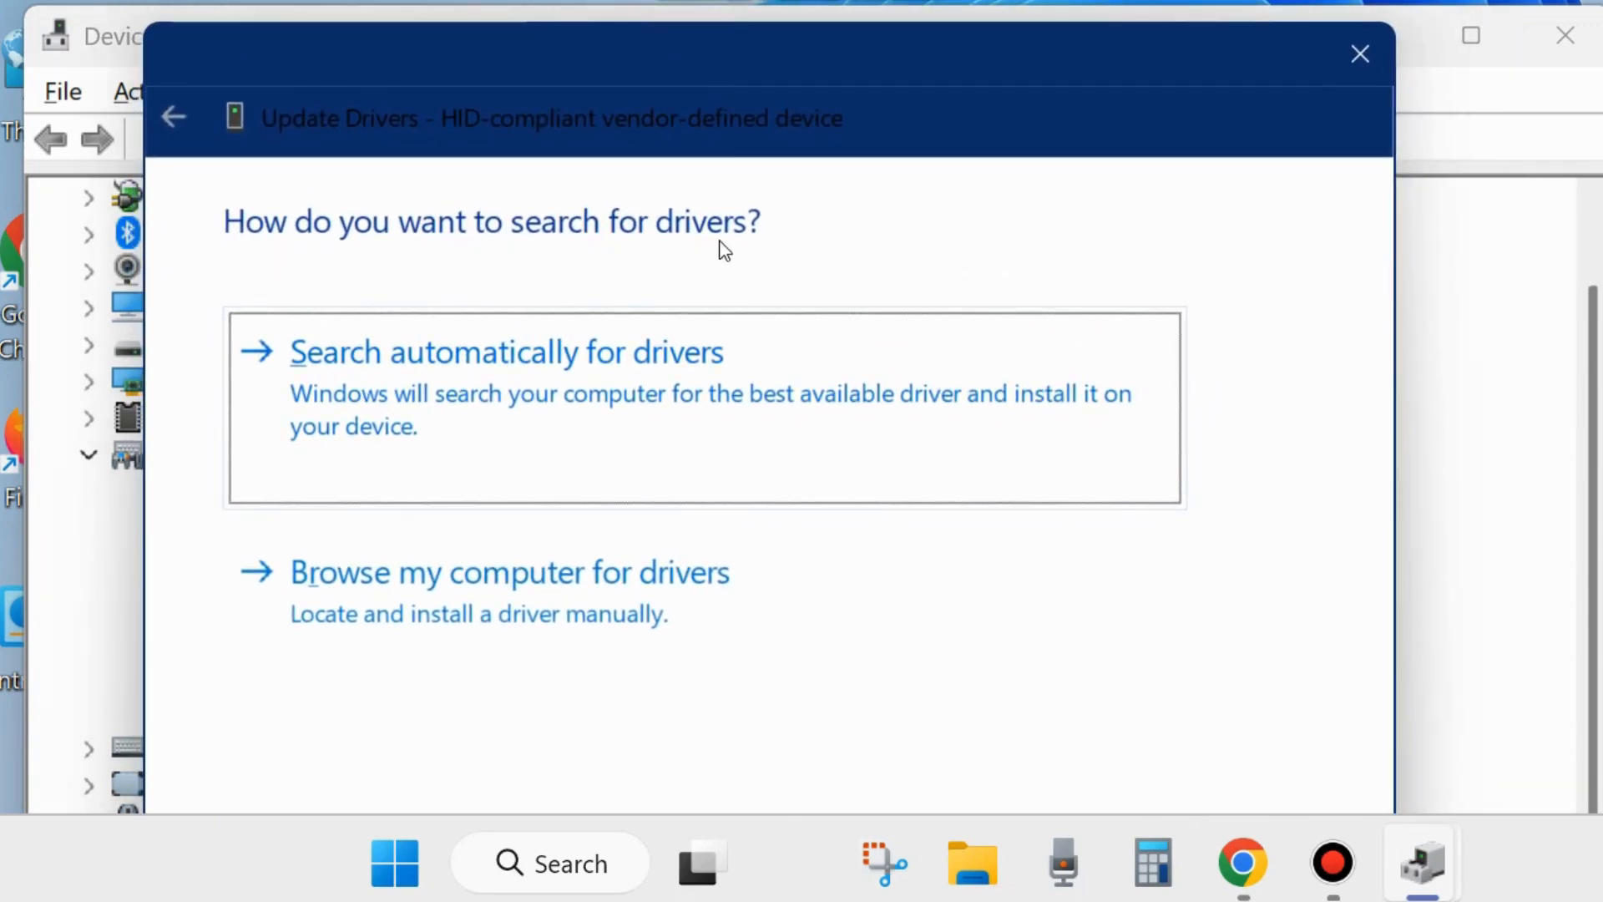
click(457, 375)
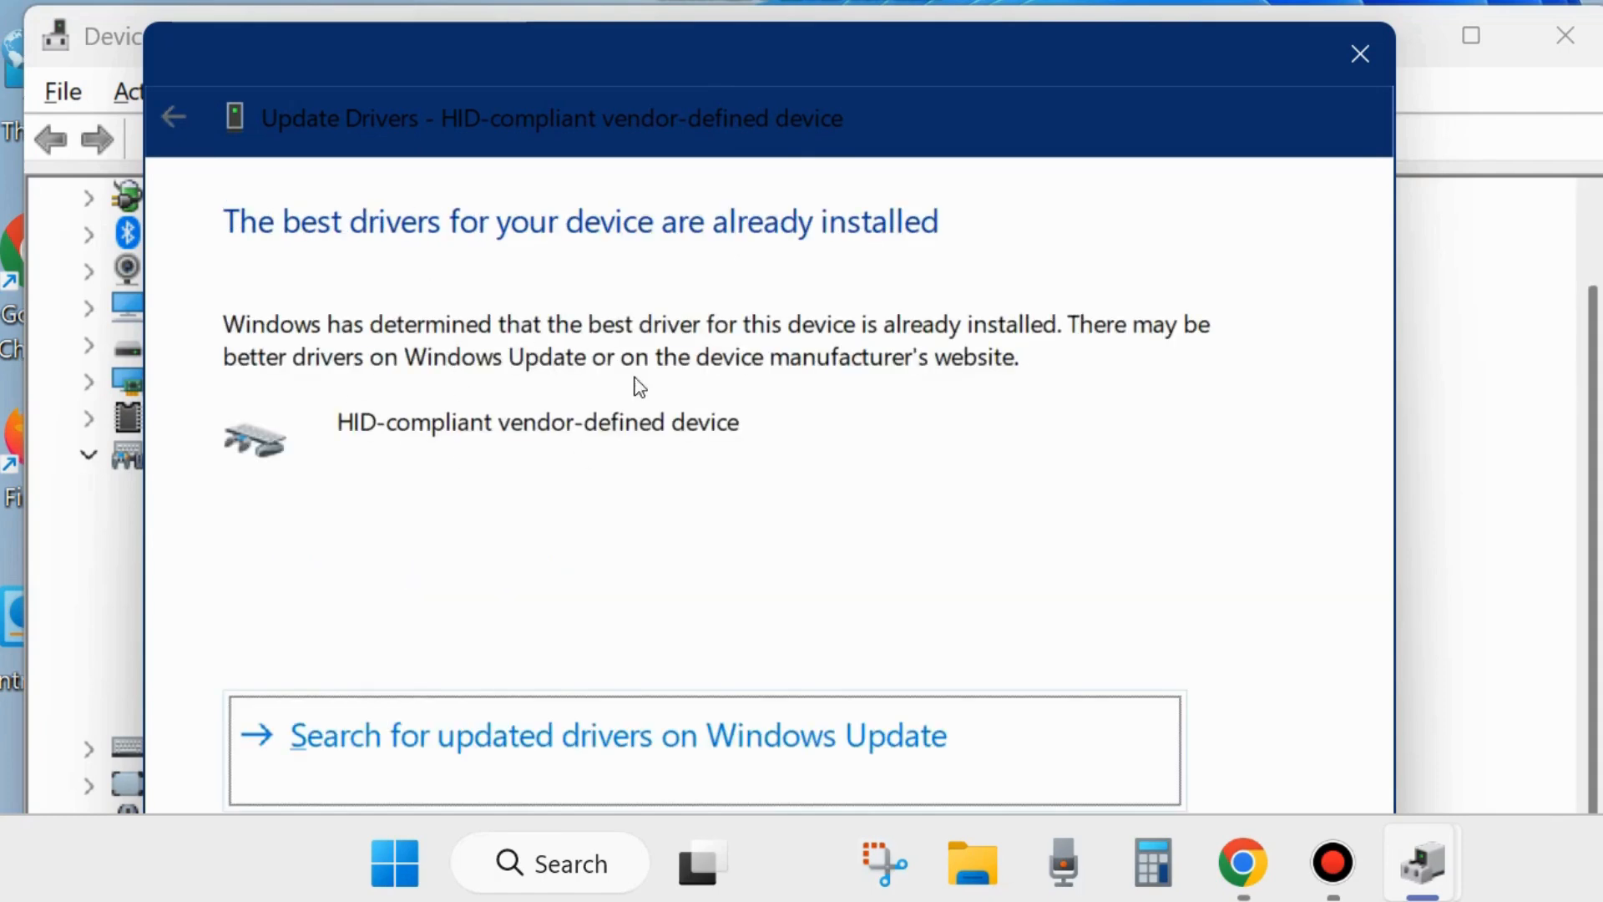
click(1351, 52)
click(1566, 33)
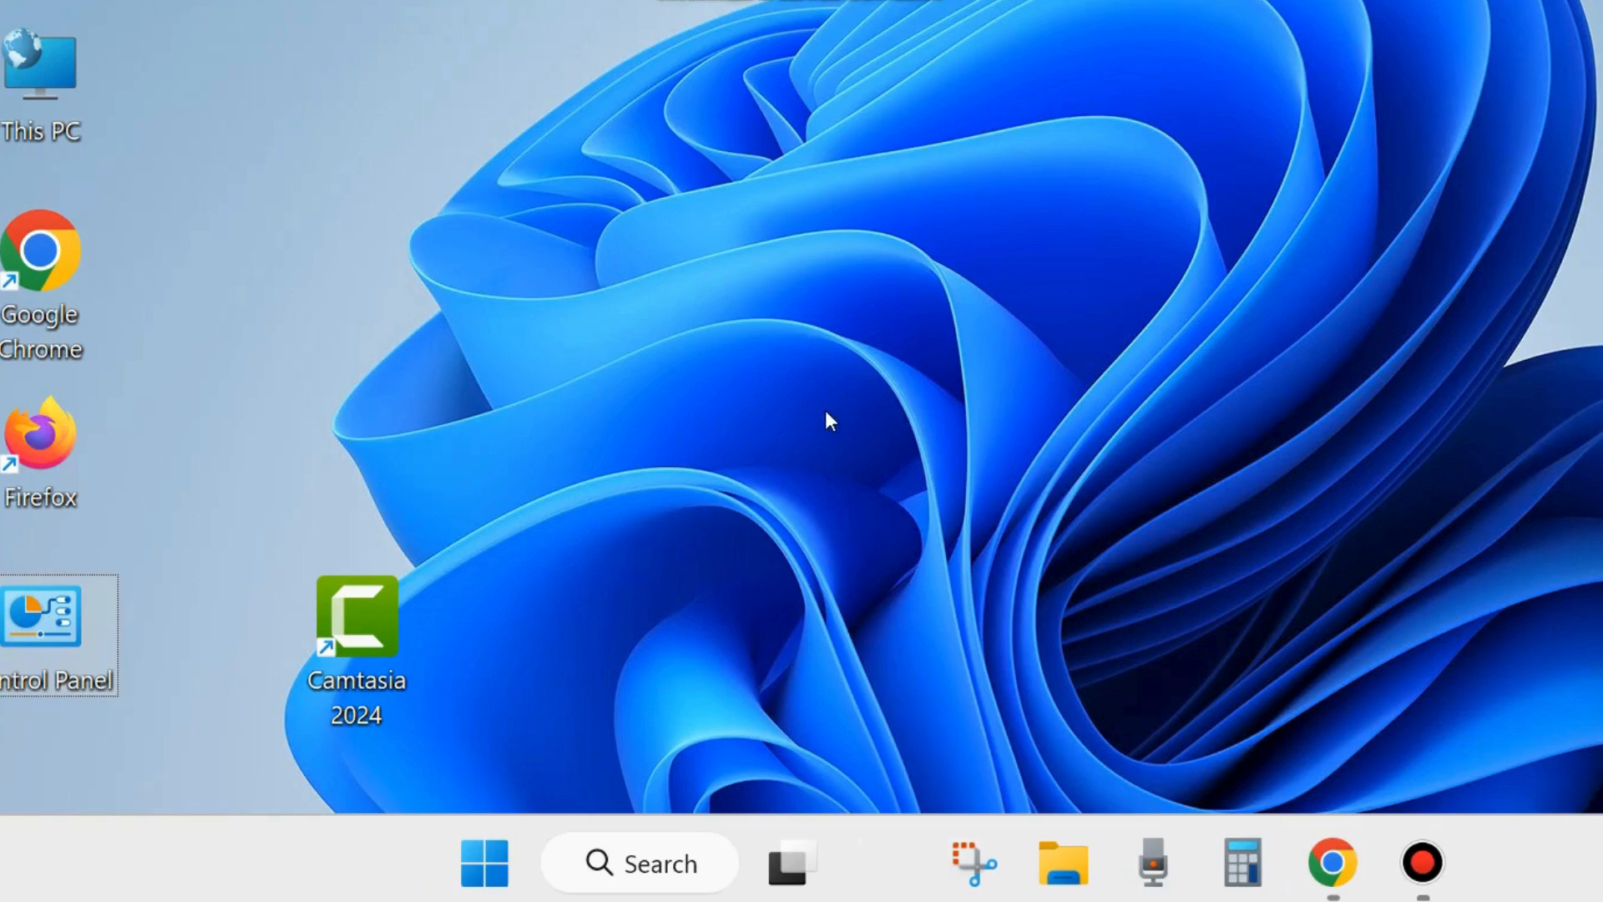
- Open Windows Settings and go to the Installed apps page under Apps
right_click(495, 875)
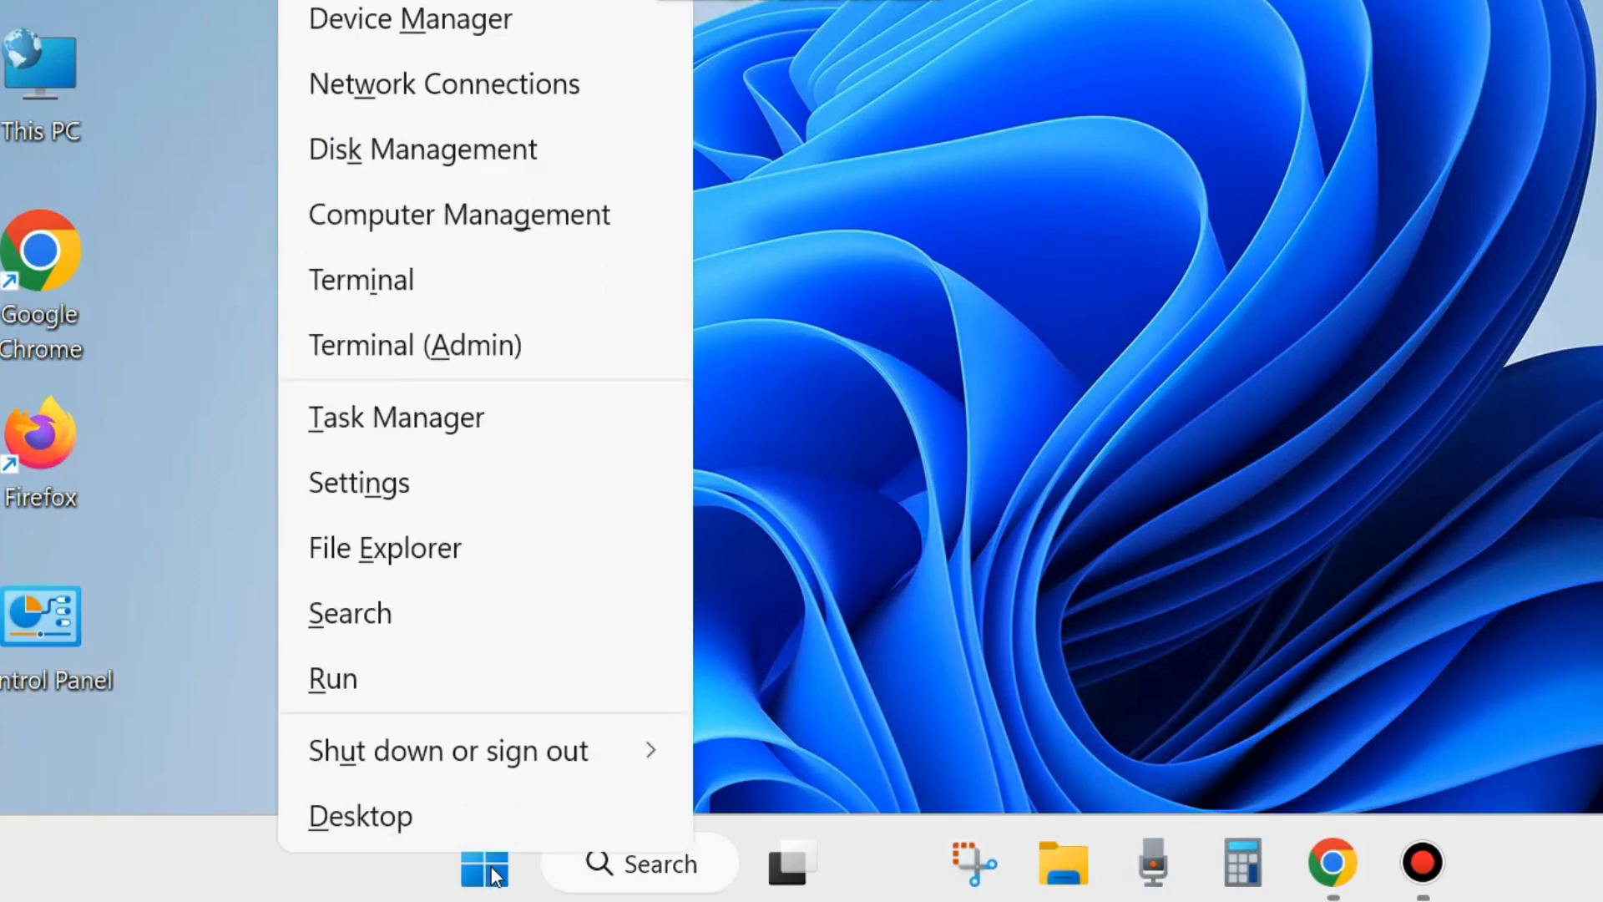
click(382, 492)
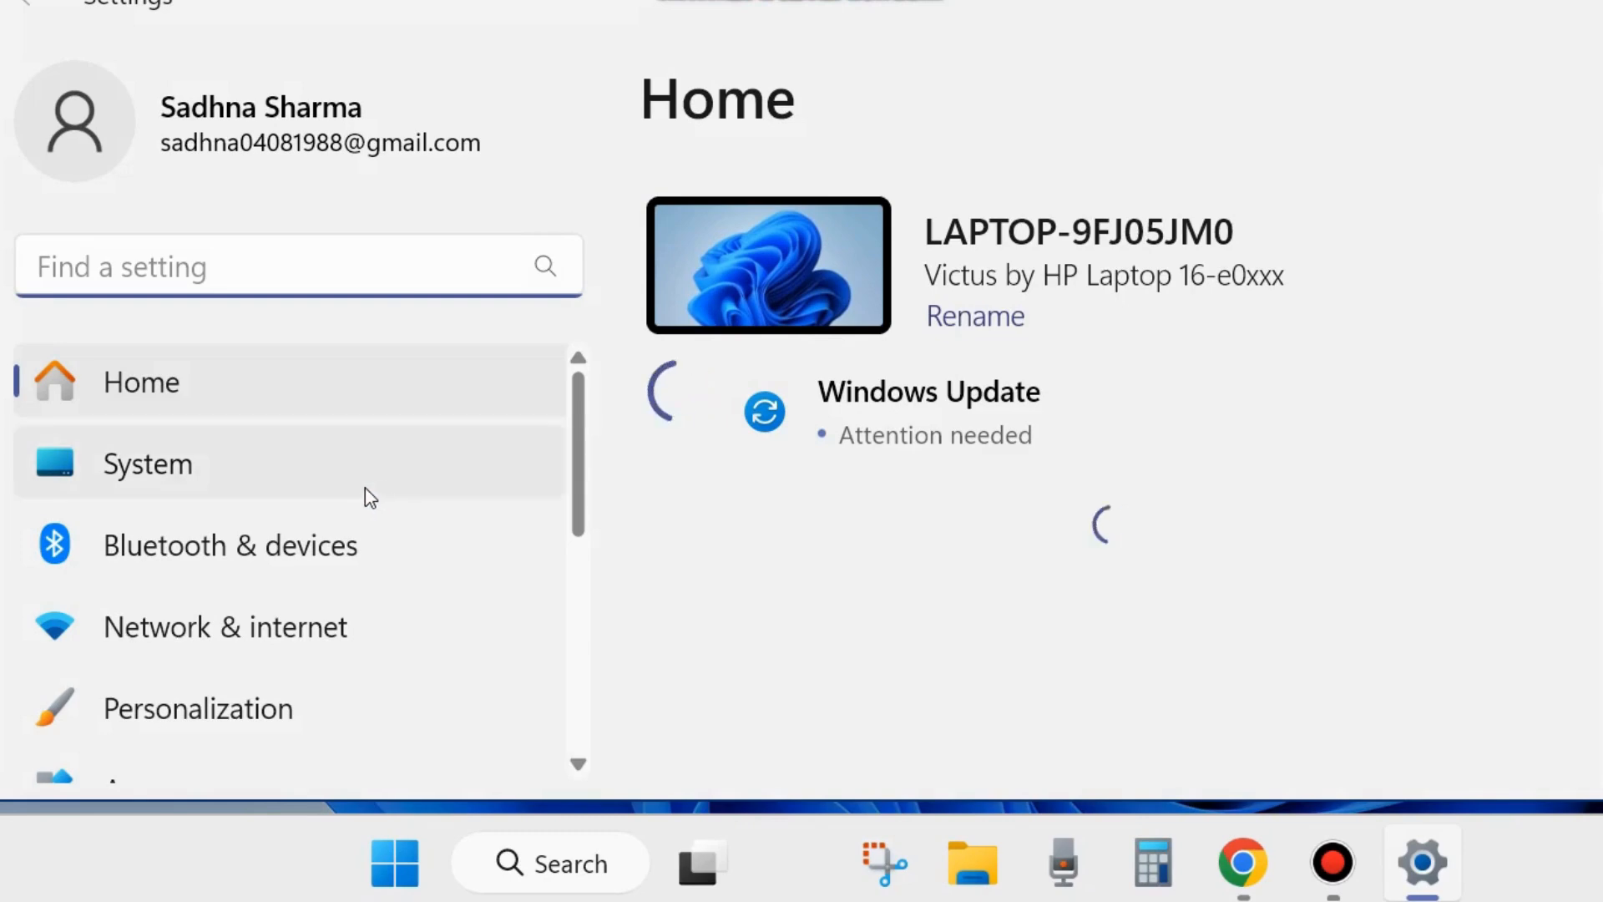
scroll(268, 590, down, 1)
scroll(272, 600, down, 1)
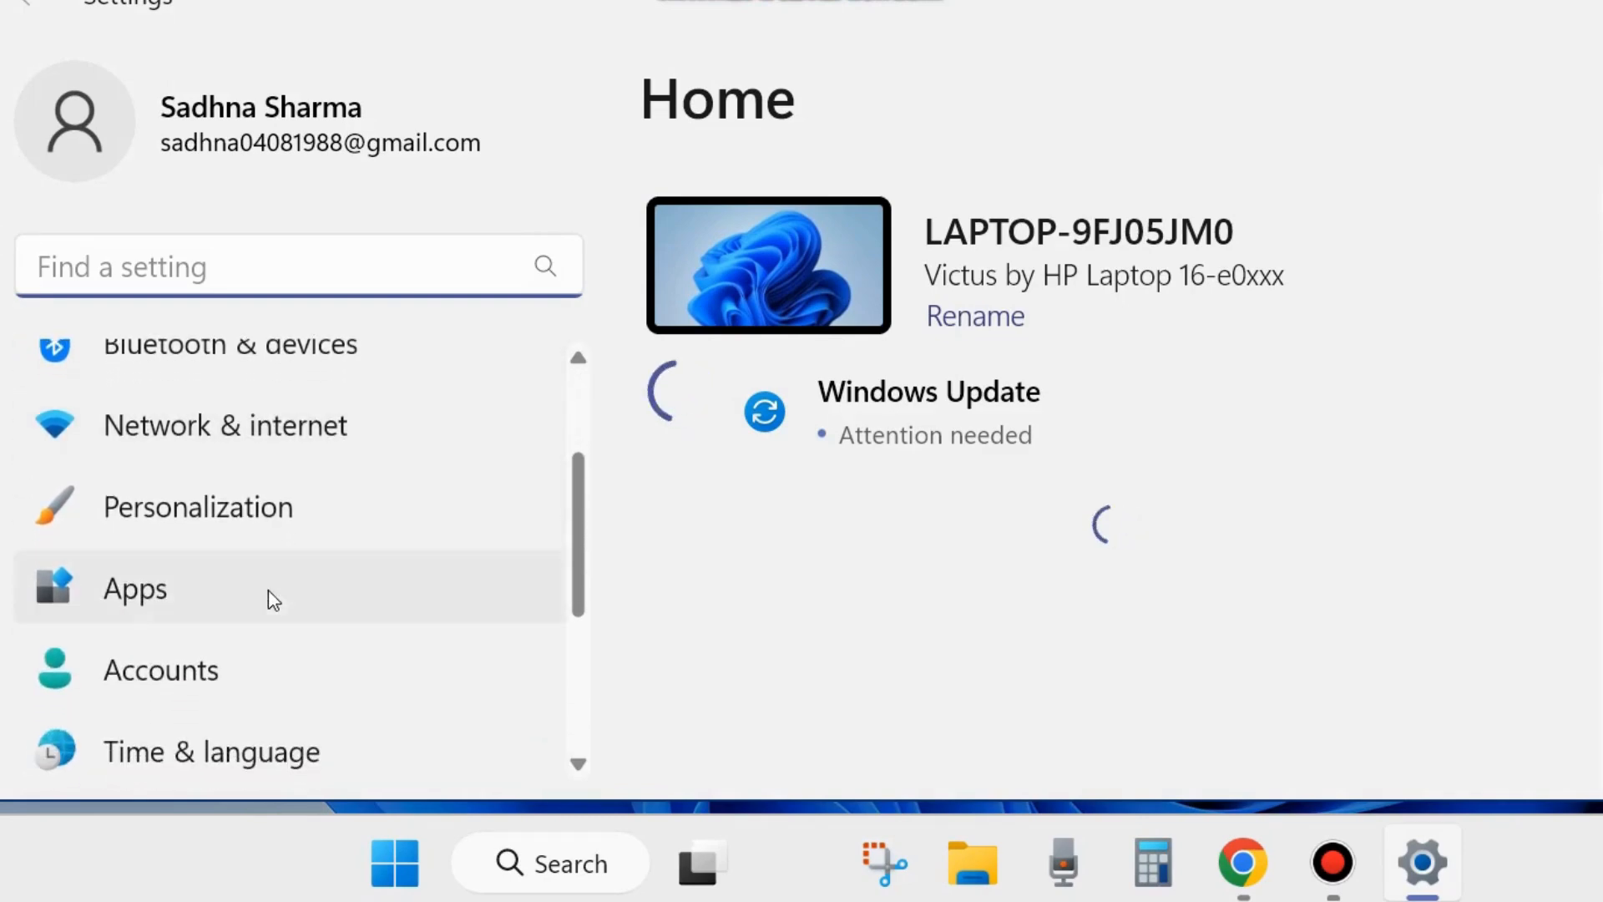
click(139, 599)
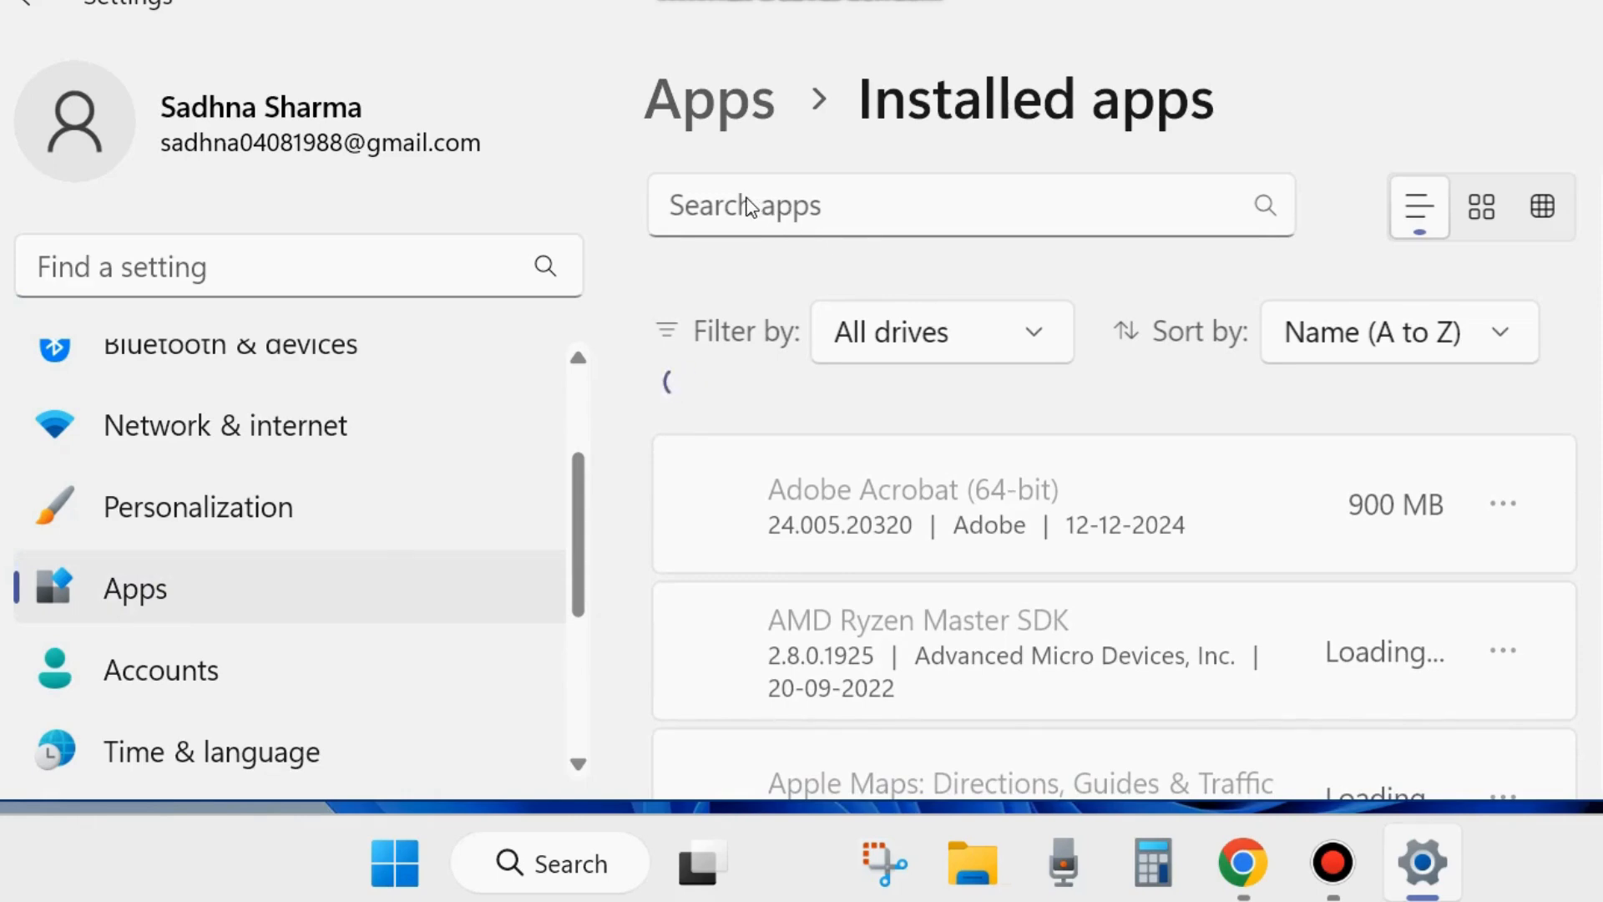
- Try searching the installed apps for "CAP" and clear the search
click(723, 205)
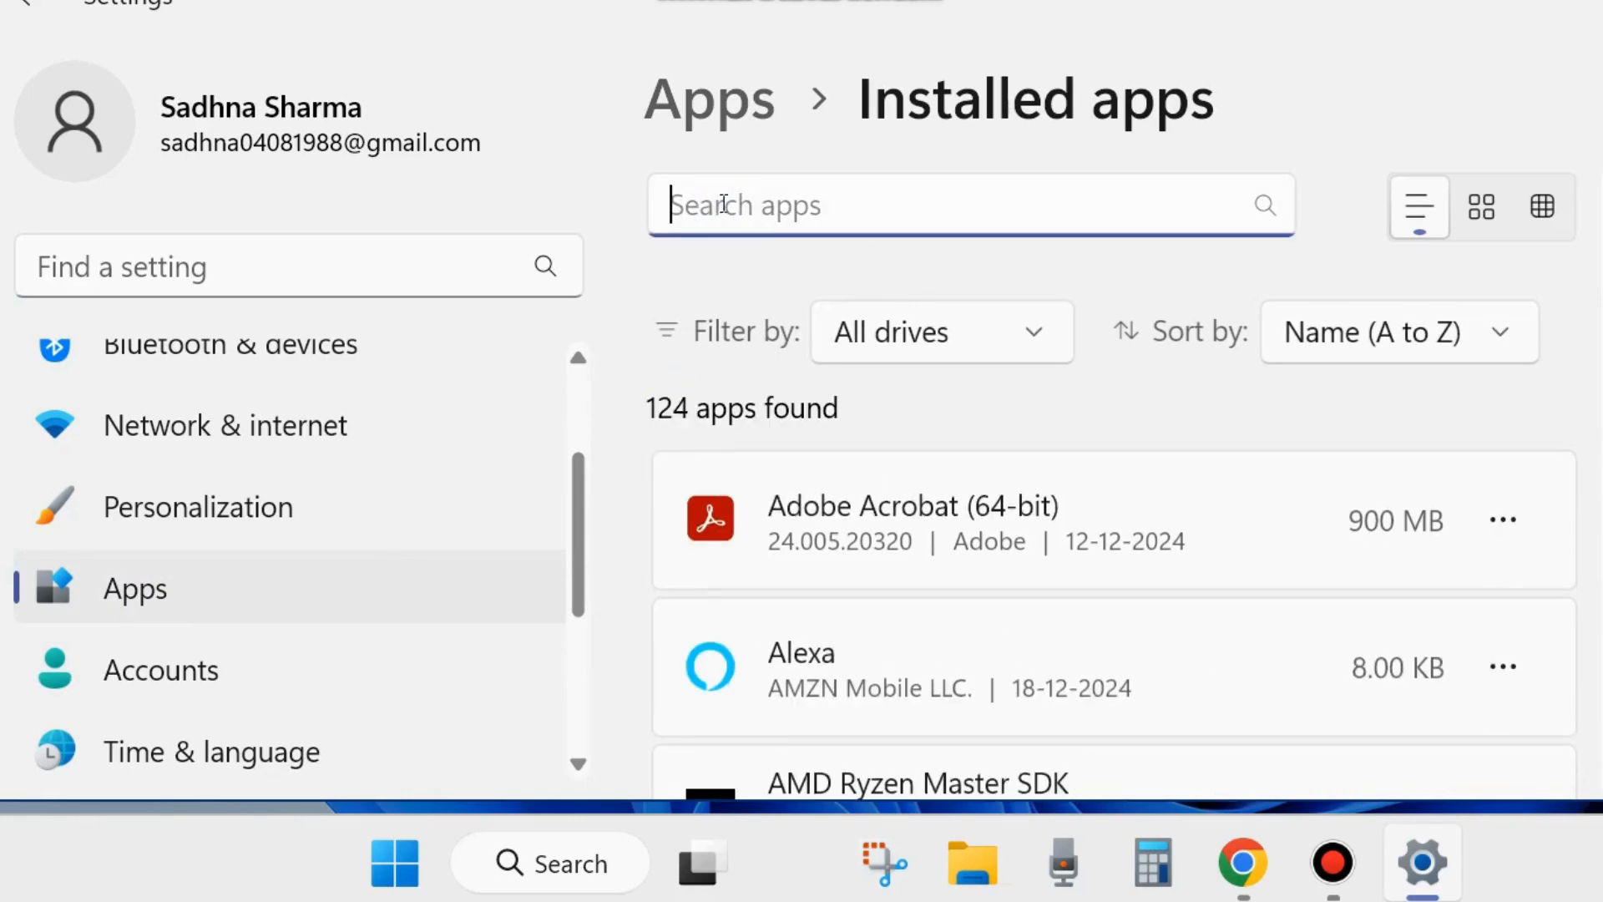
text(CA)
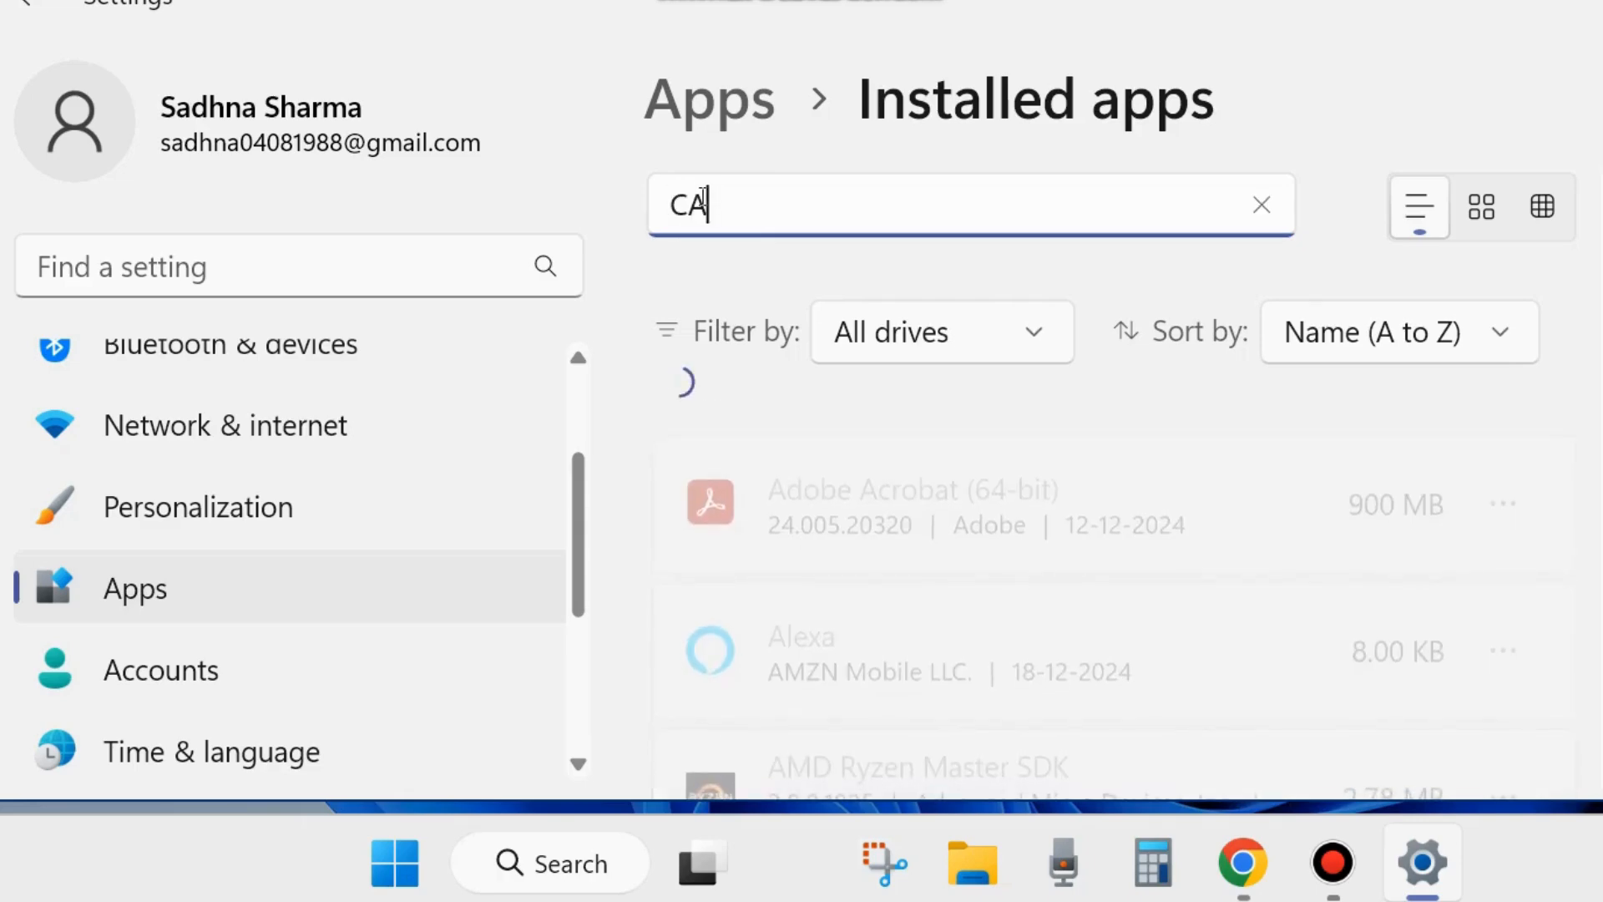
text(P)
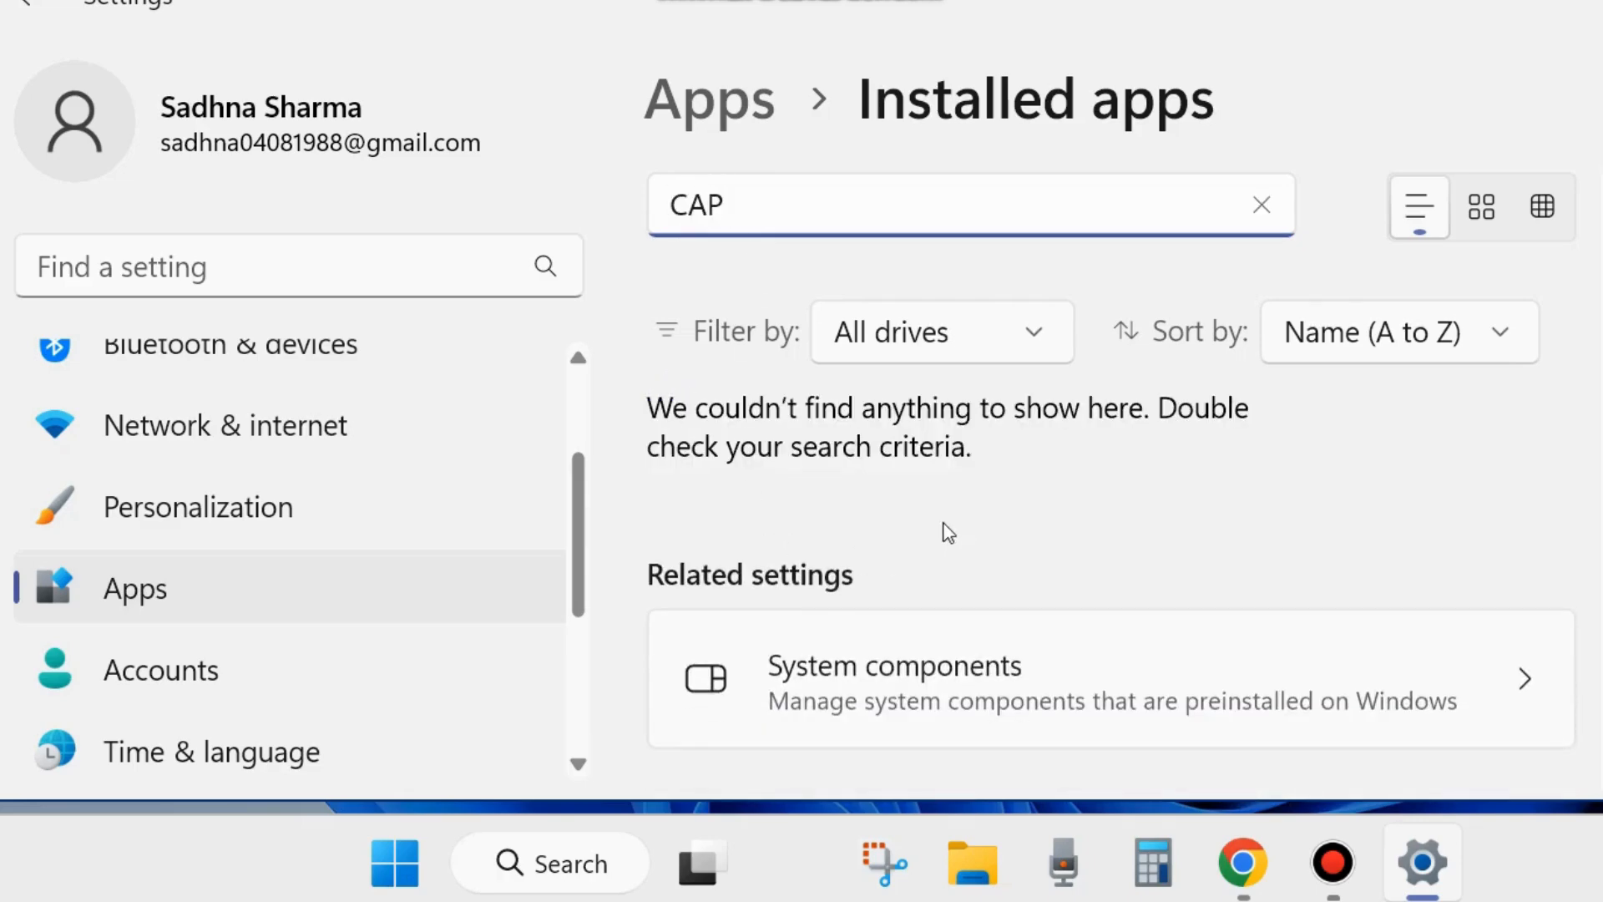
scroll(959, 497, down, 3)
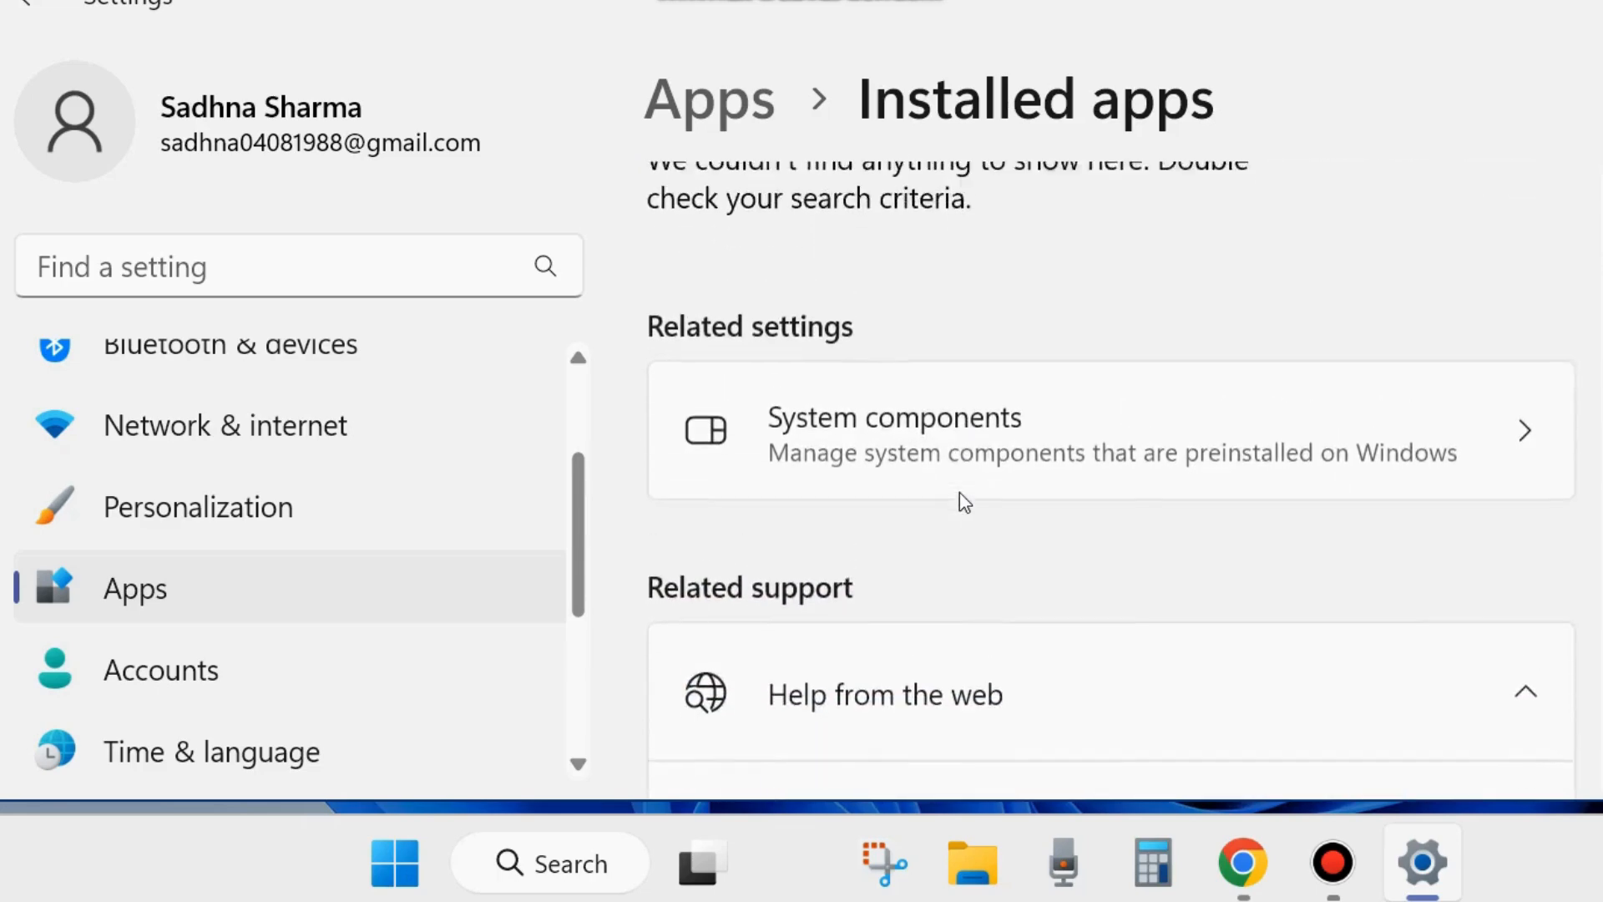
scroll(959, 497, up, 3)
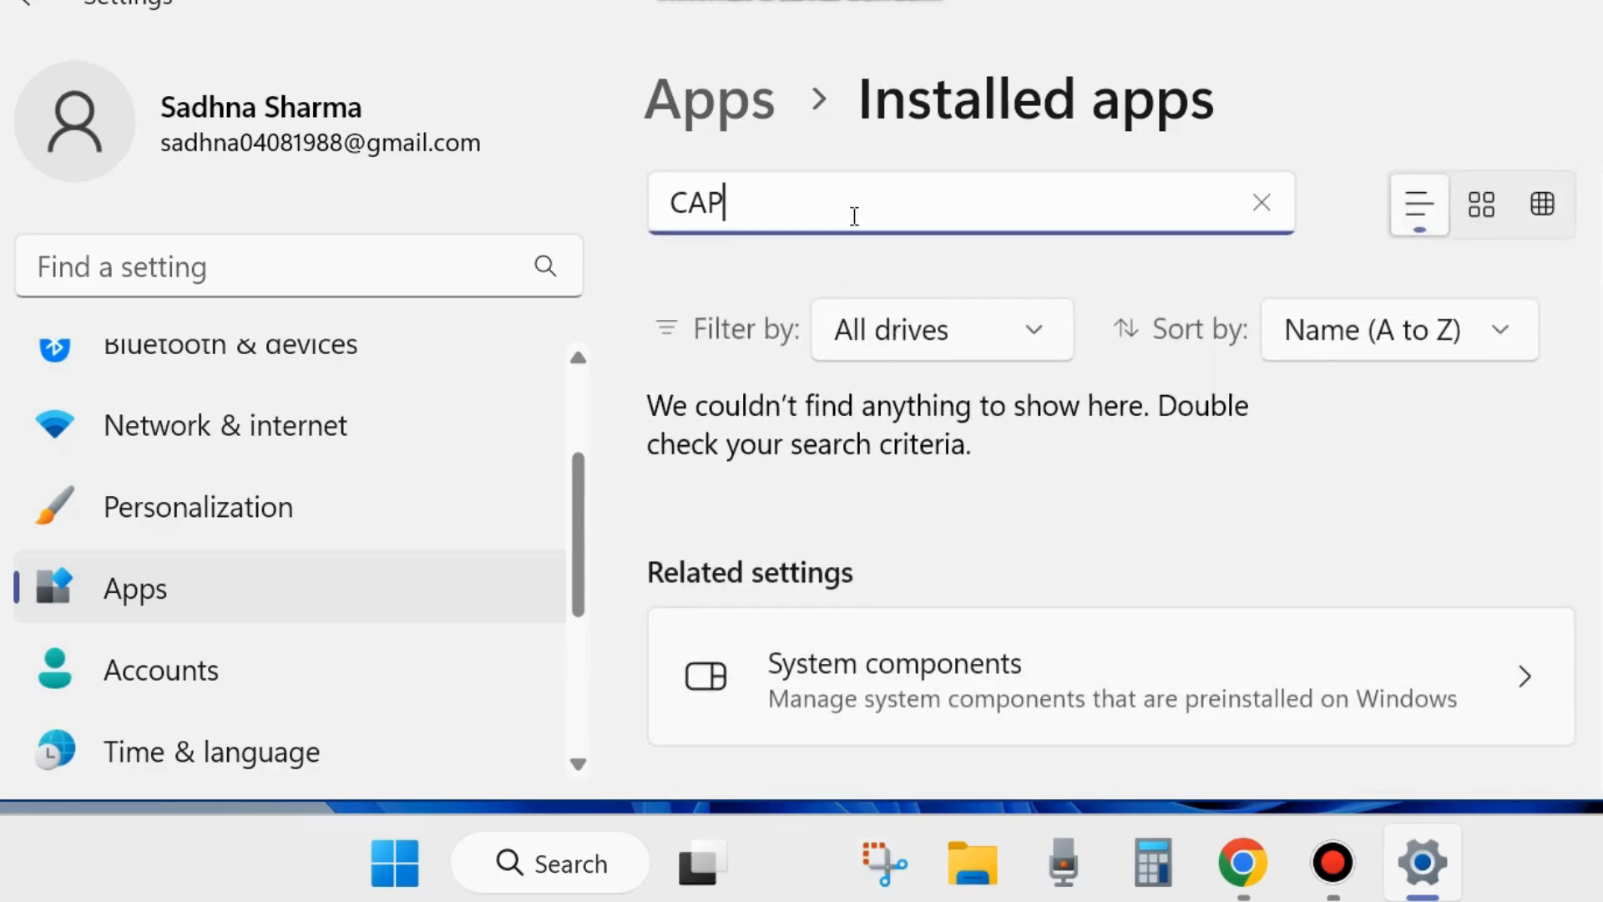
key(BackSpace)
key(BackSpace)
key(BackSpace)
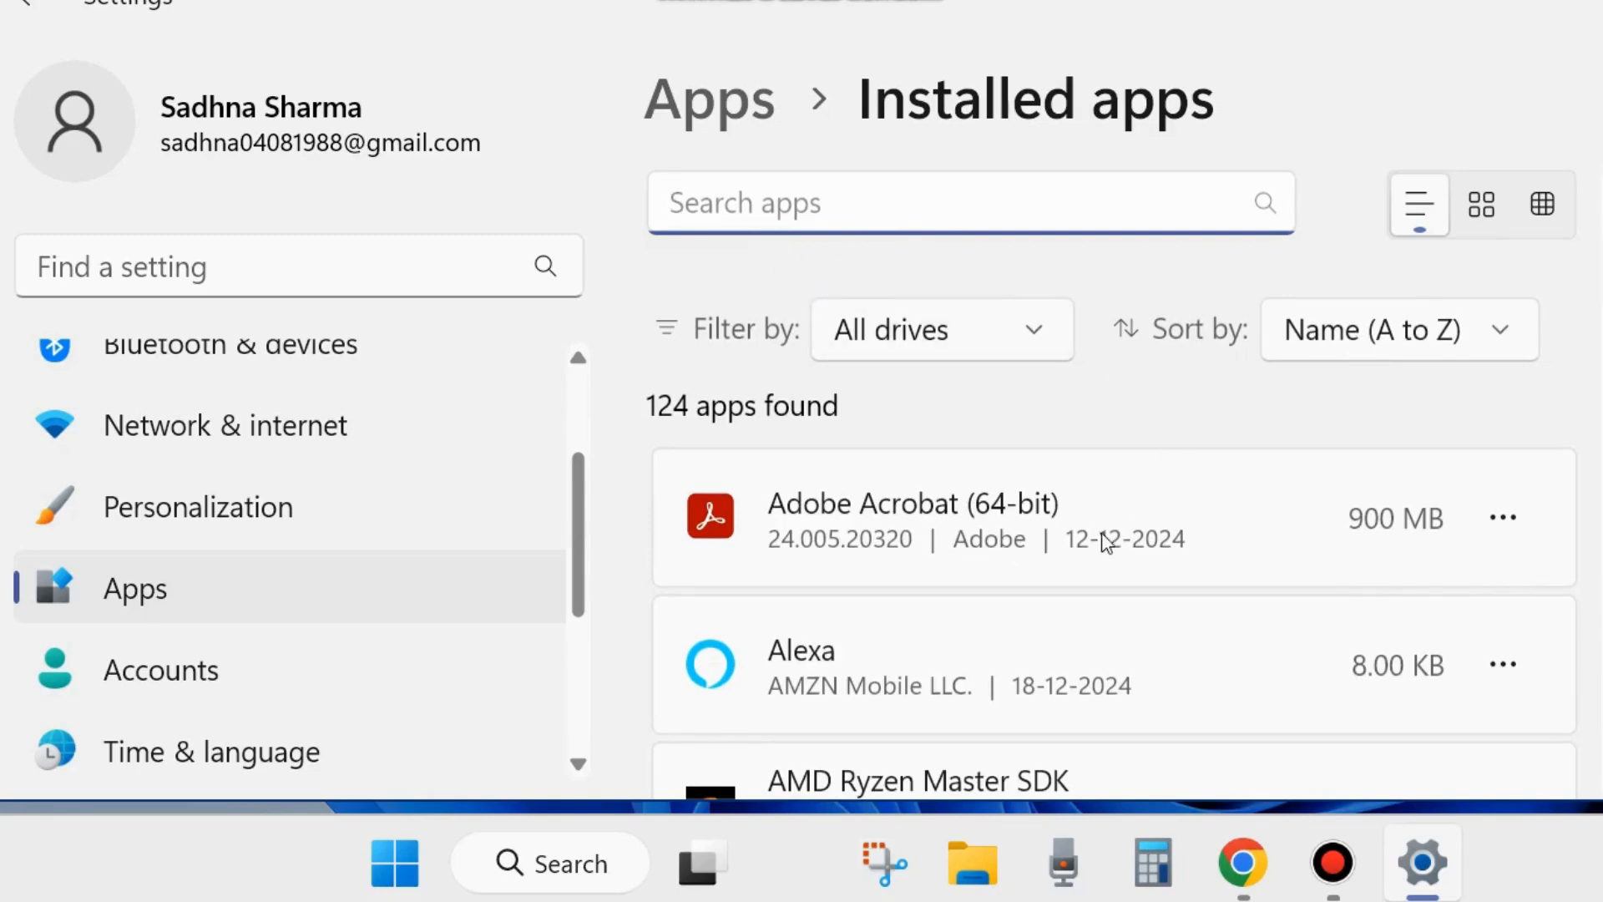
- Open the Modify setup wizard for Adobe Acrobat (64-bit), and cancel and exit it
click(1503, 520)
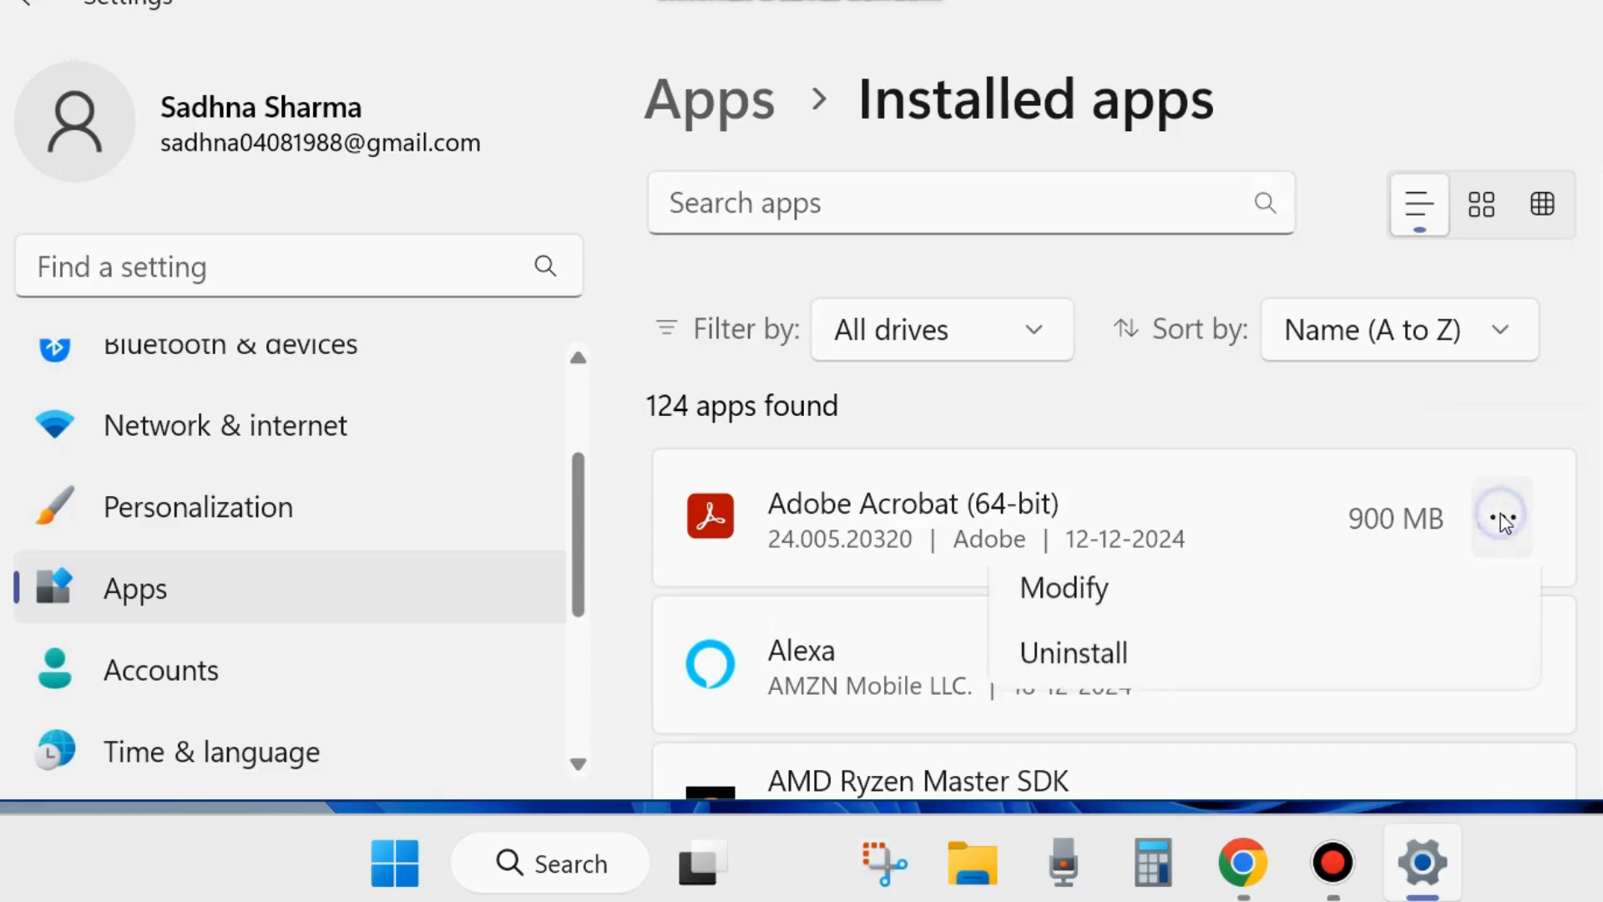
click(1075, 608)
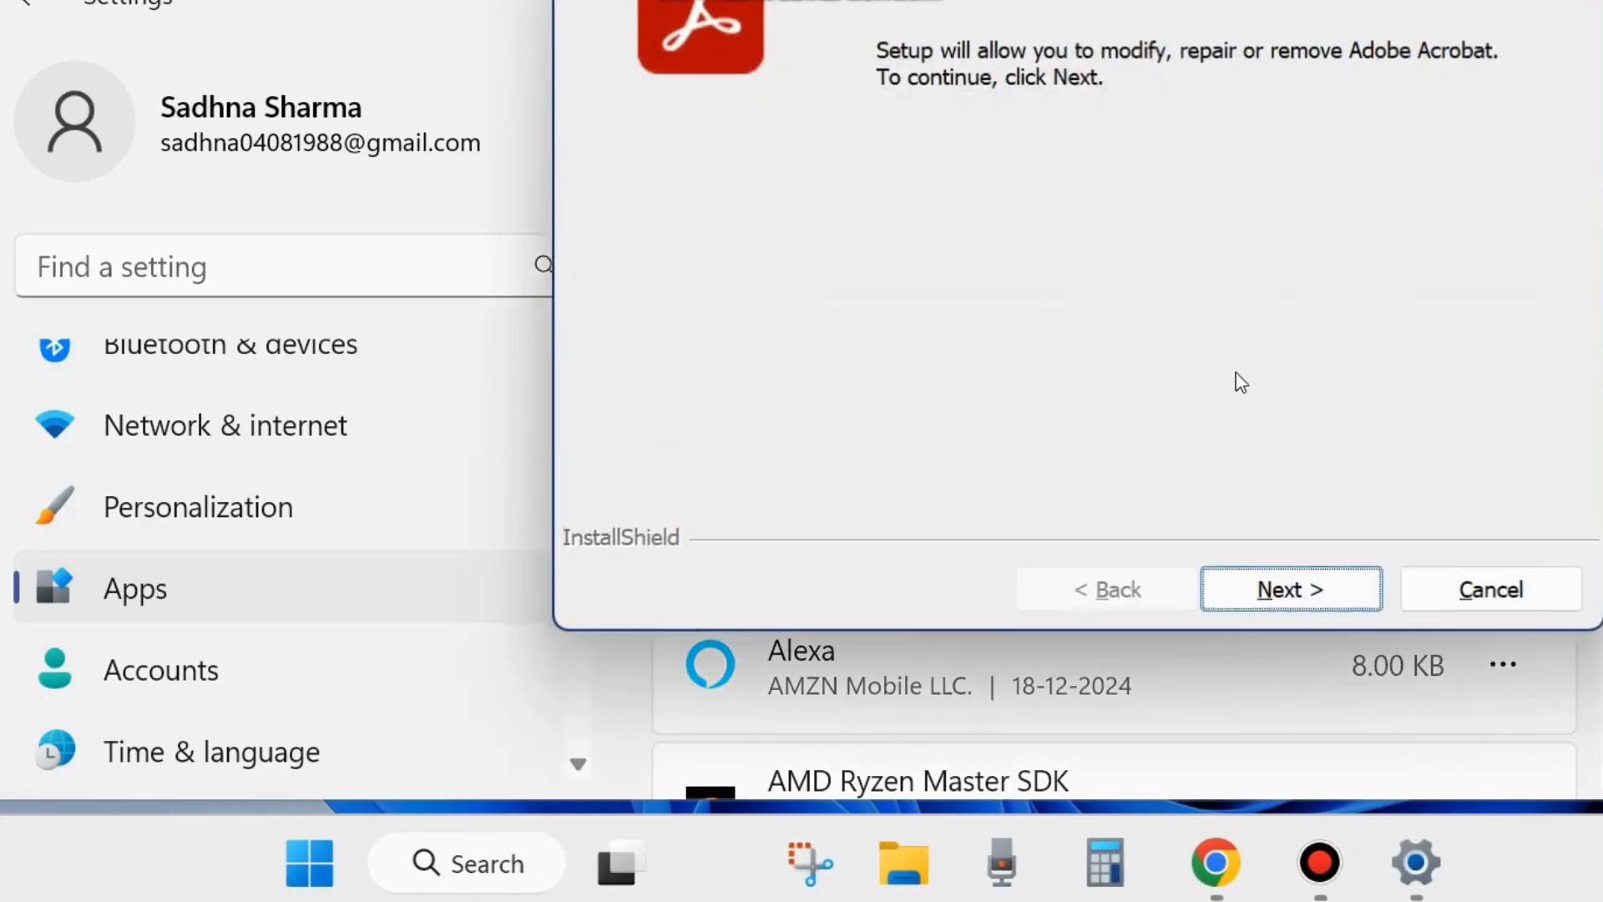
click(1494, 592)
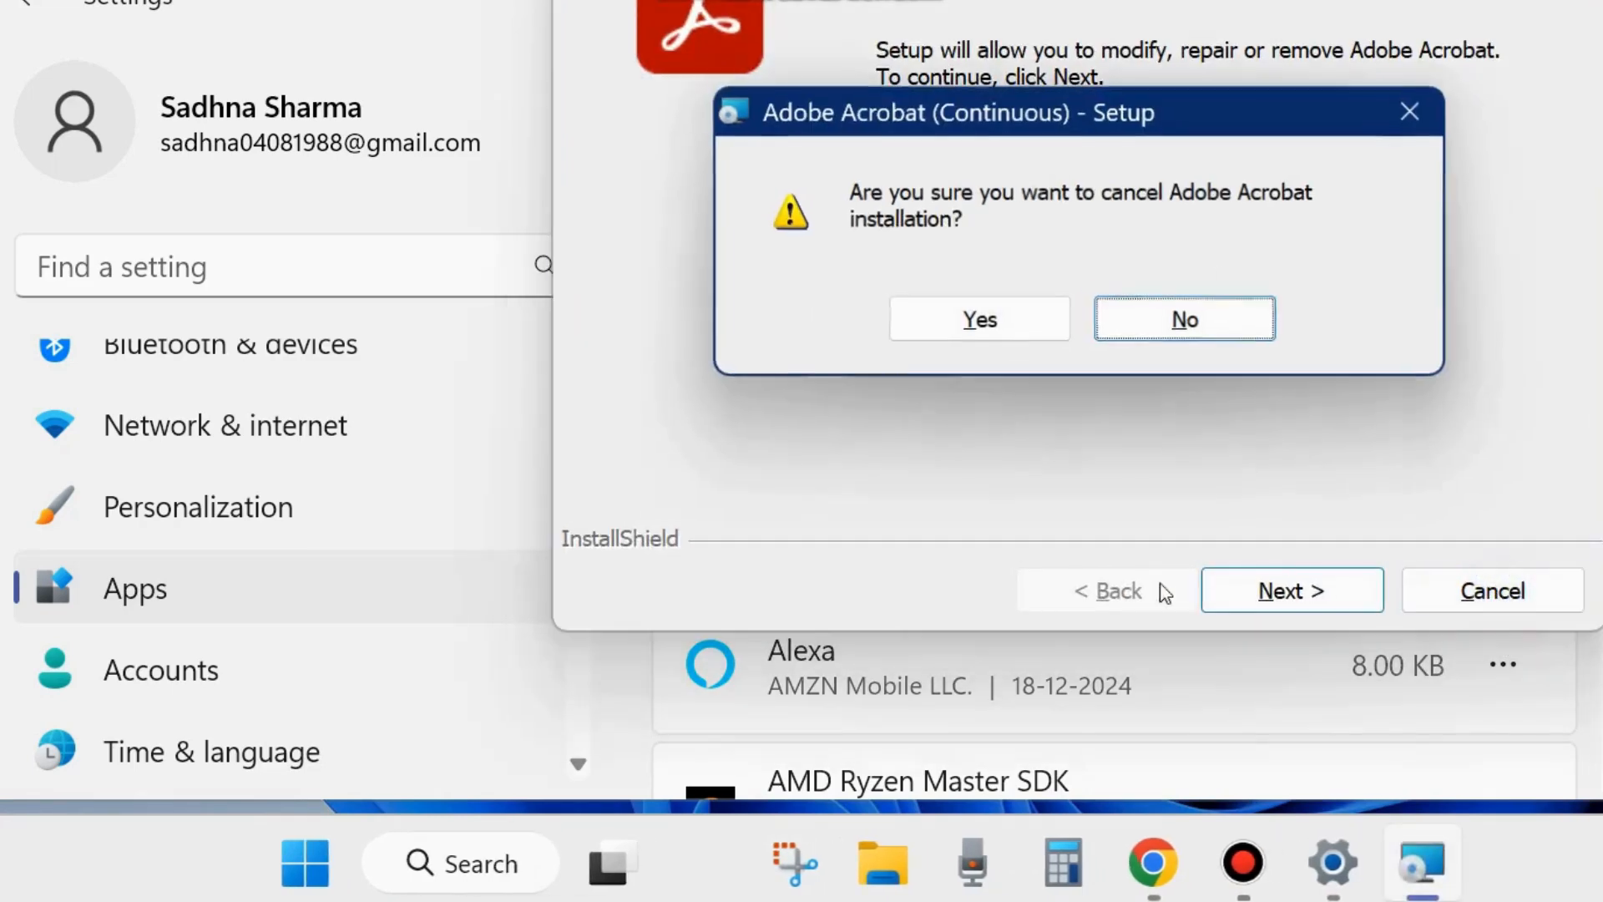
click(1244, 321)
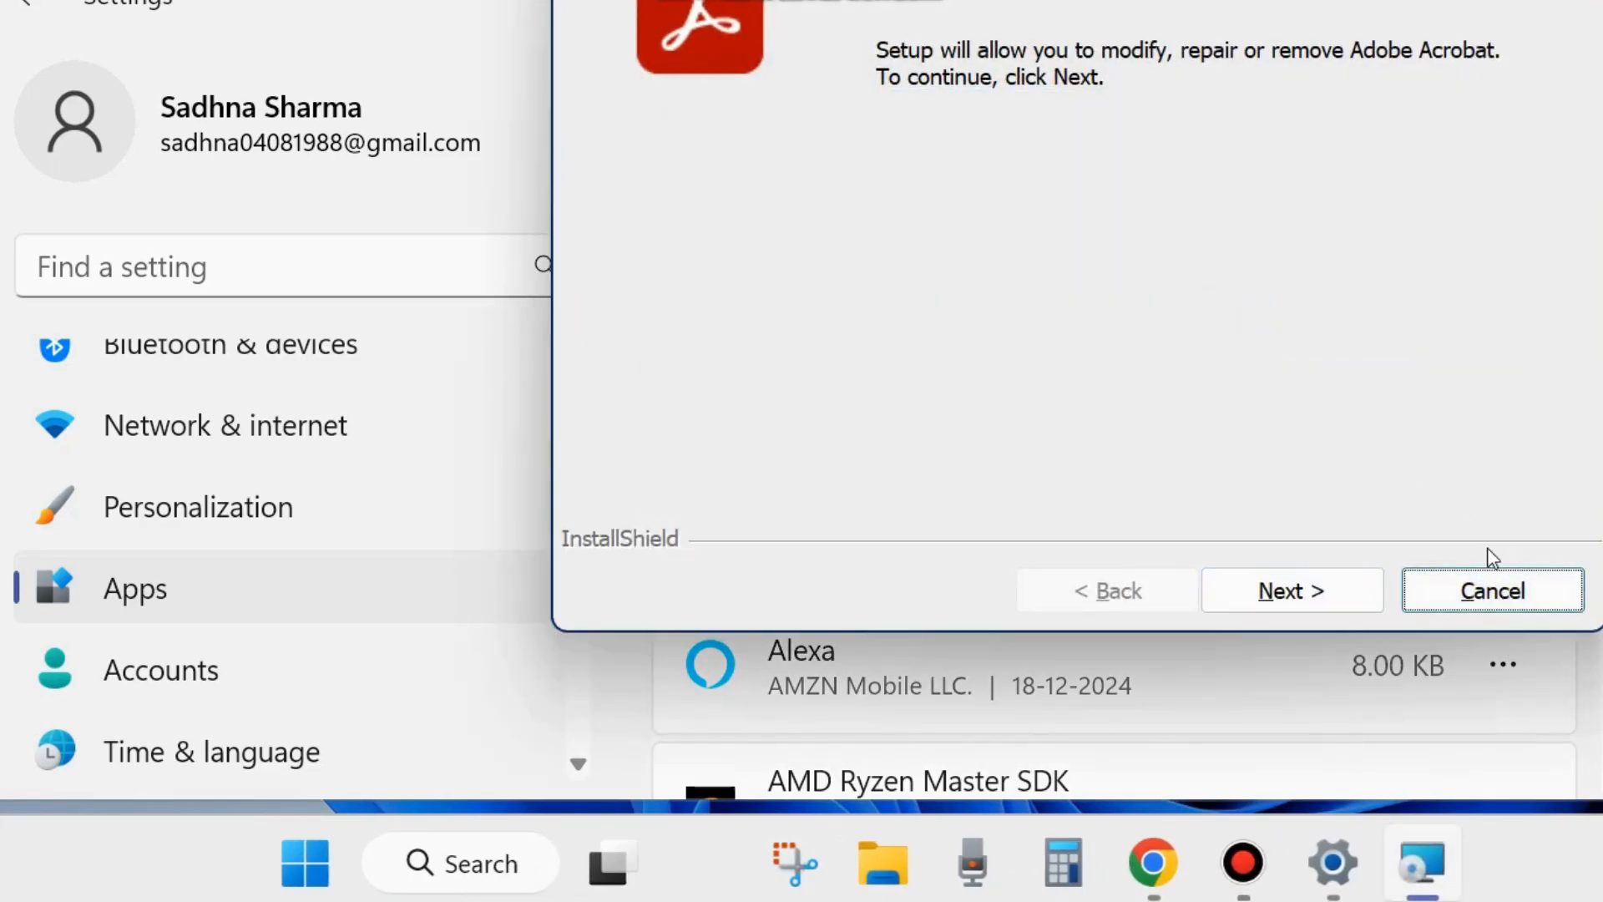
click(1422, 583)
click(1004, 319)
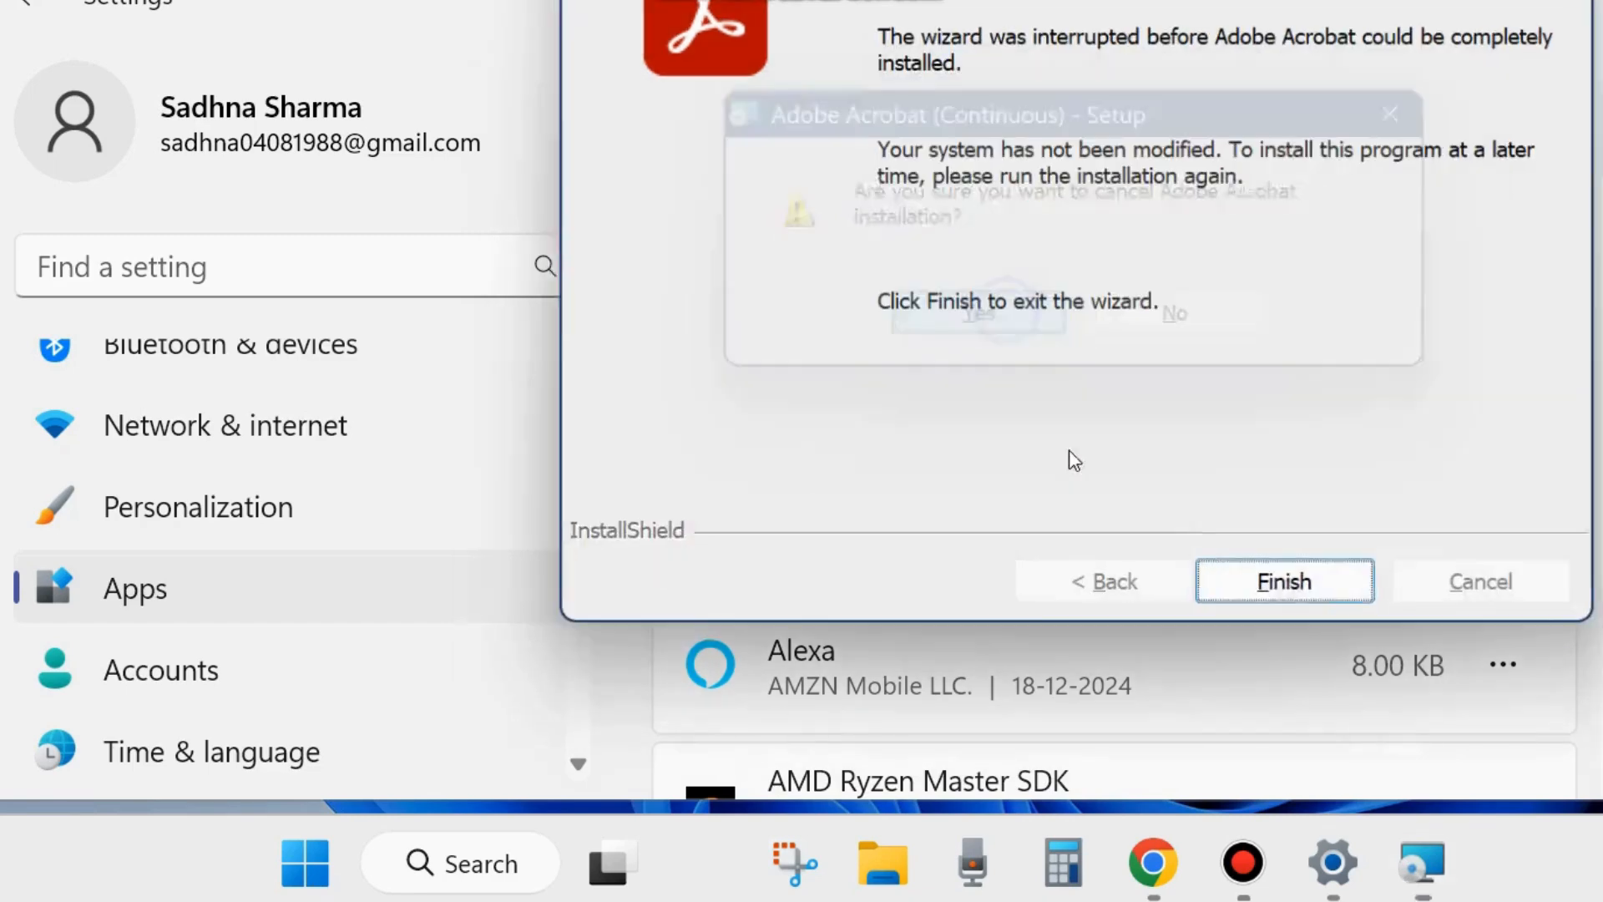
click(1295, 589)
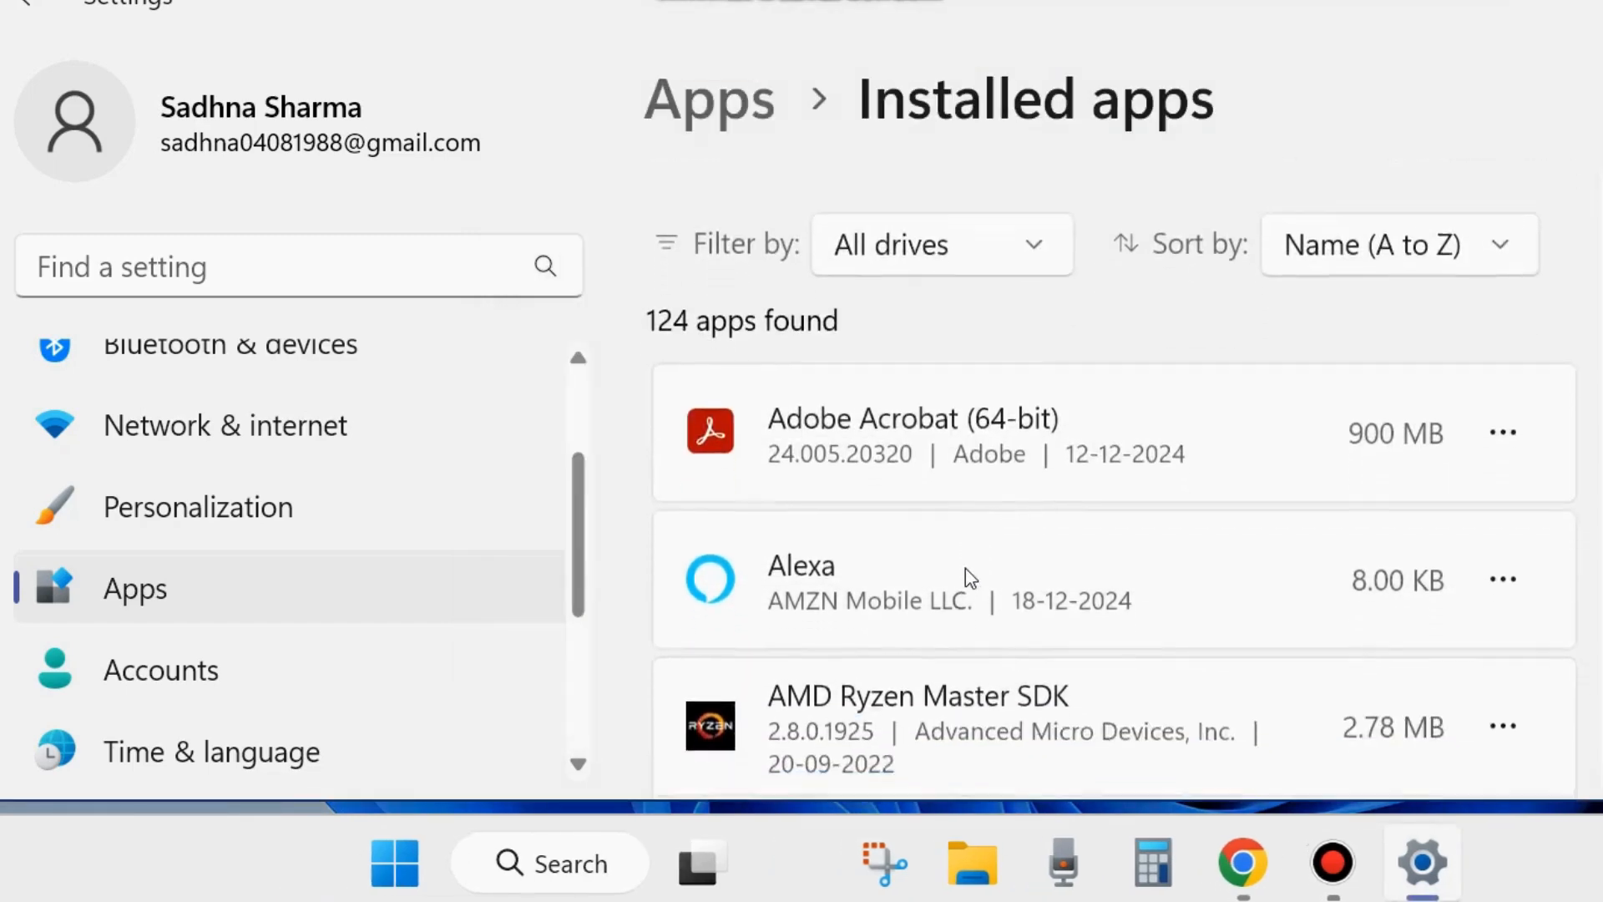
- Find the Camera app in the installed apps list and open its advanced options
scroll(965, 568, down, 2)
scroll(952, 594, down, 10)
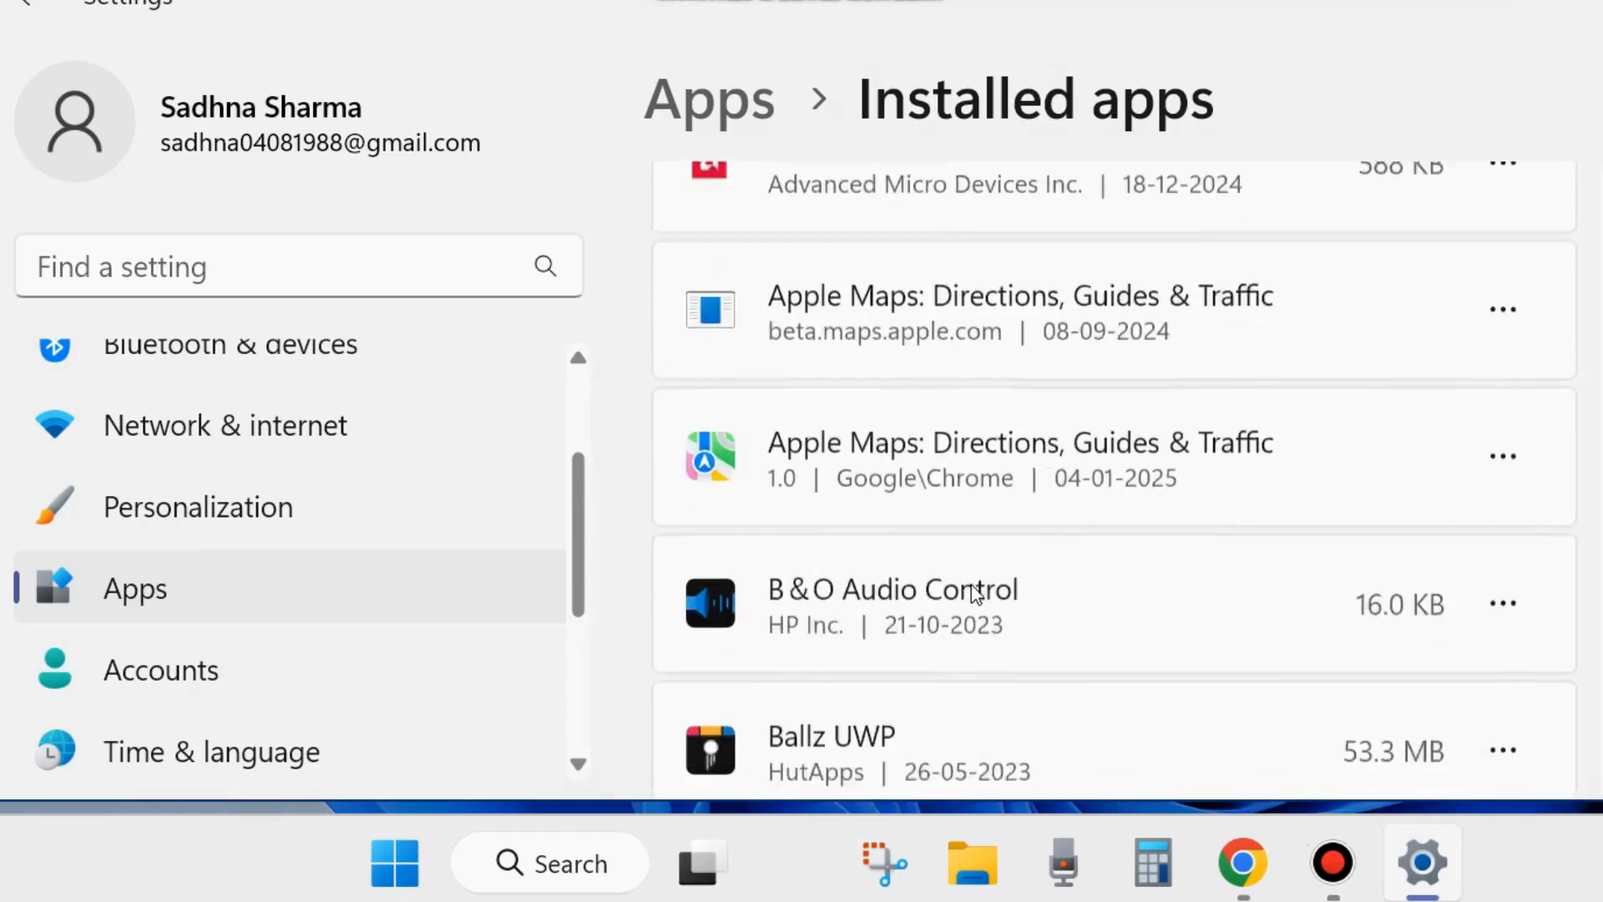
scroll(1038, 519, down, 7)
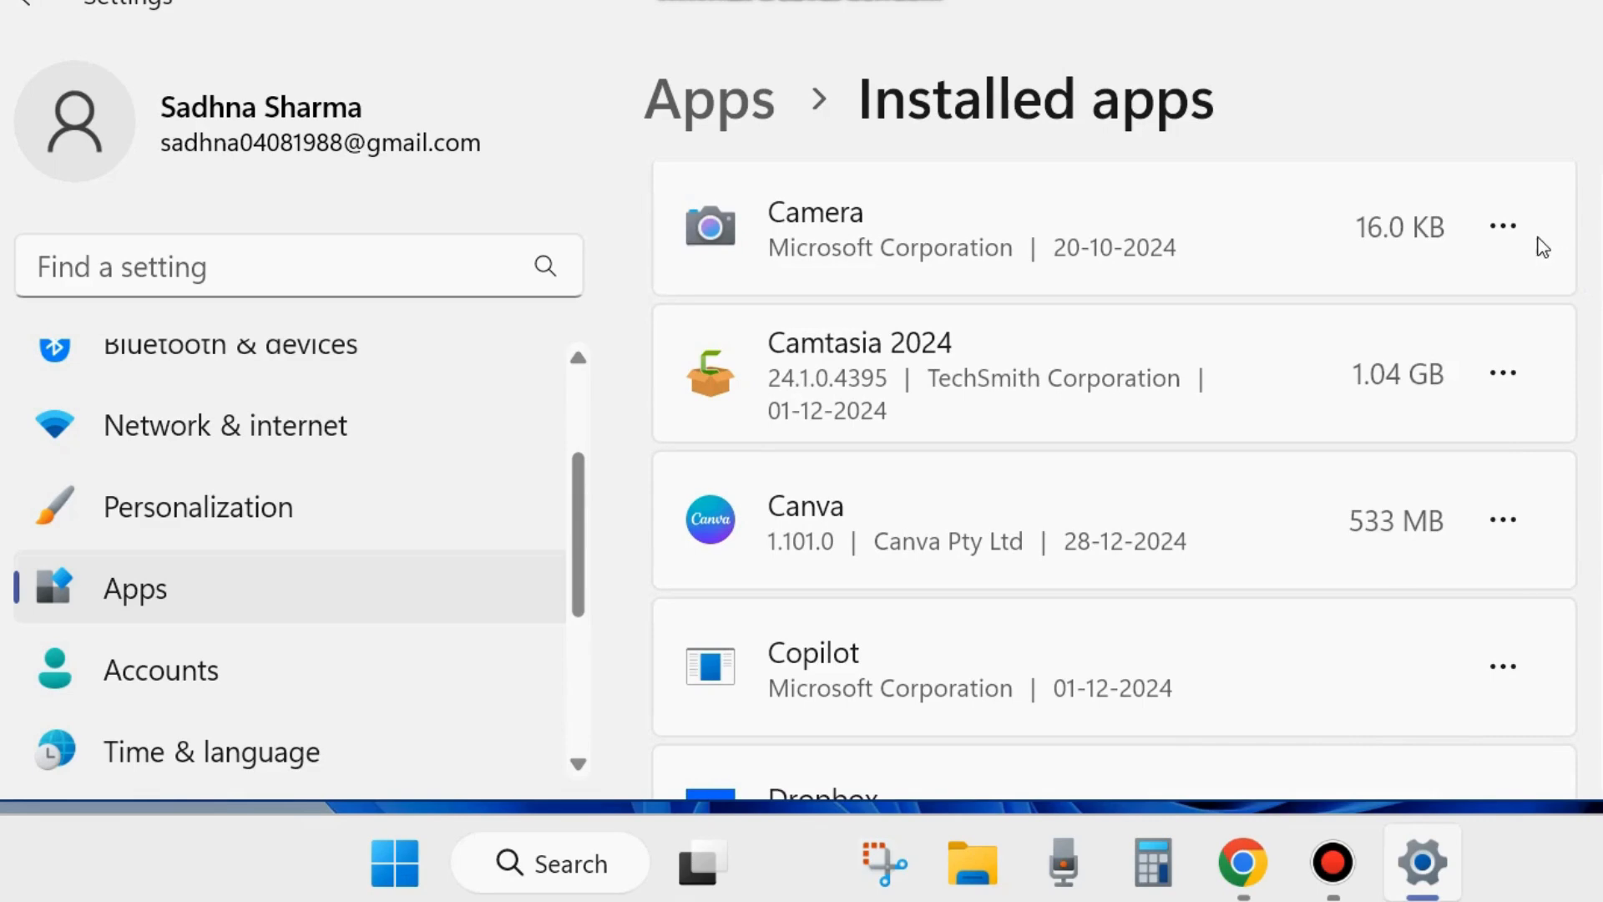
click(1503, 225)
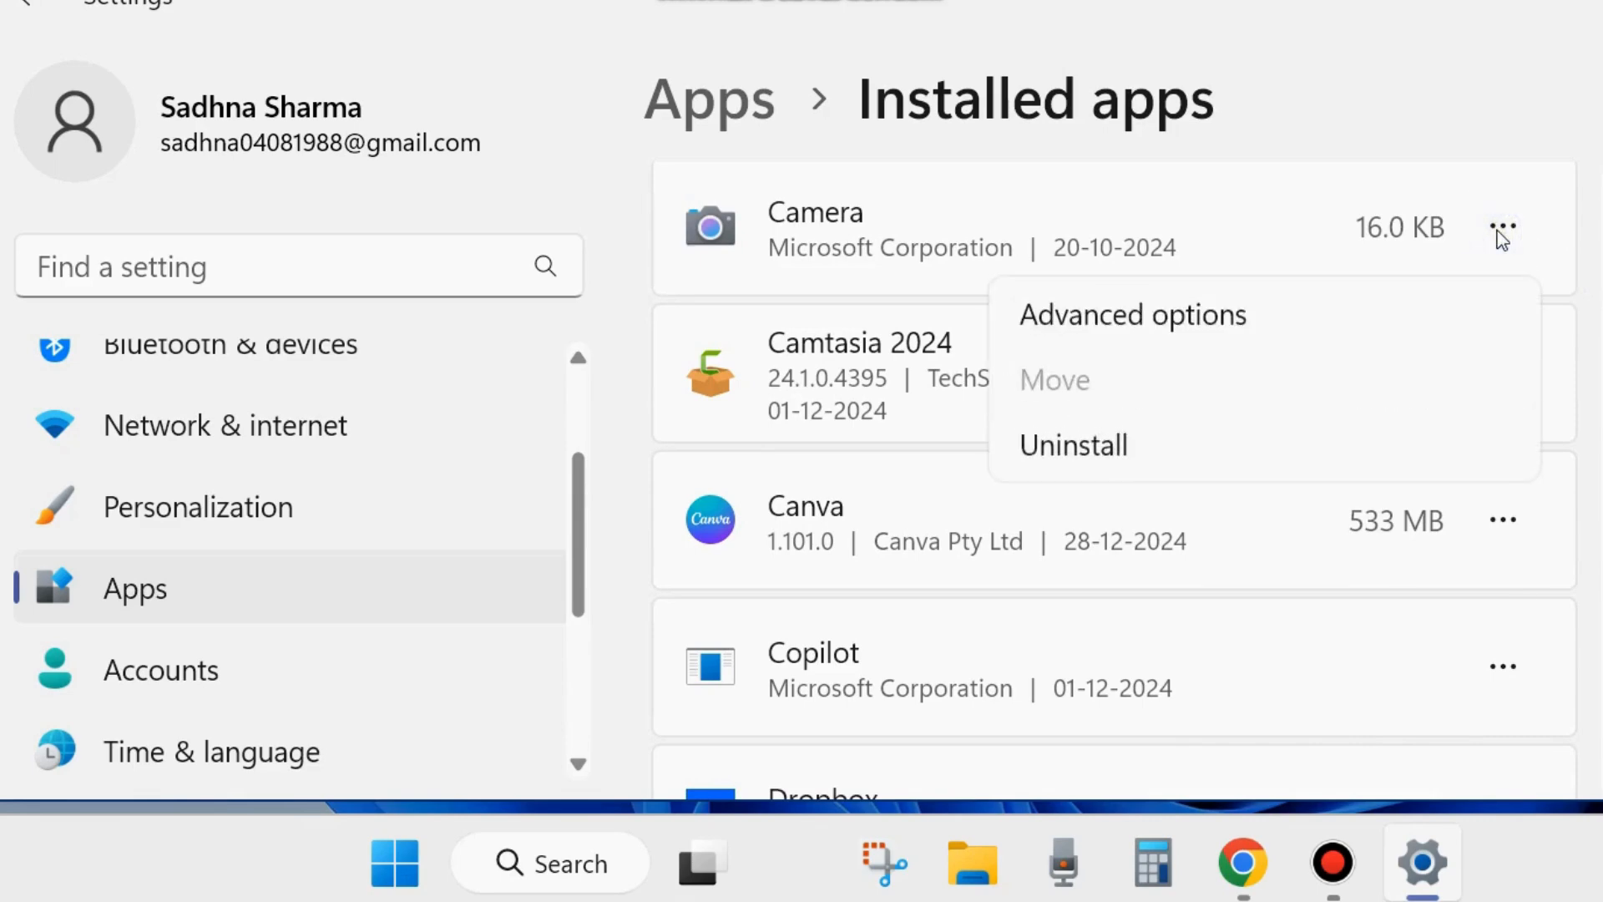
click(1147, 313)
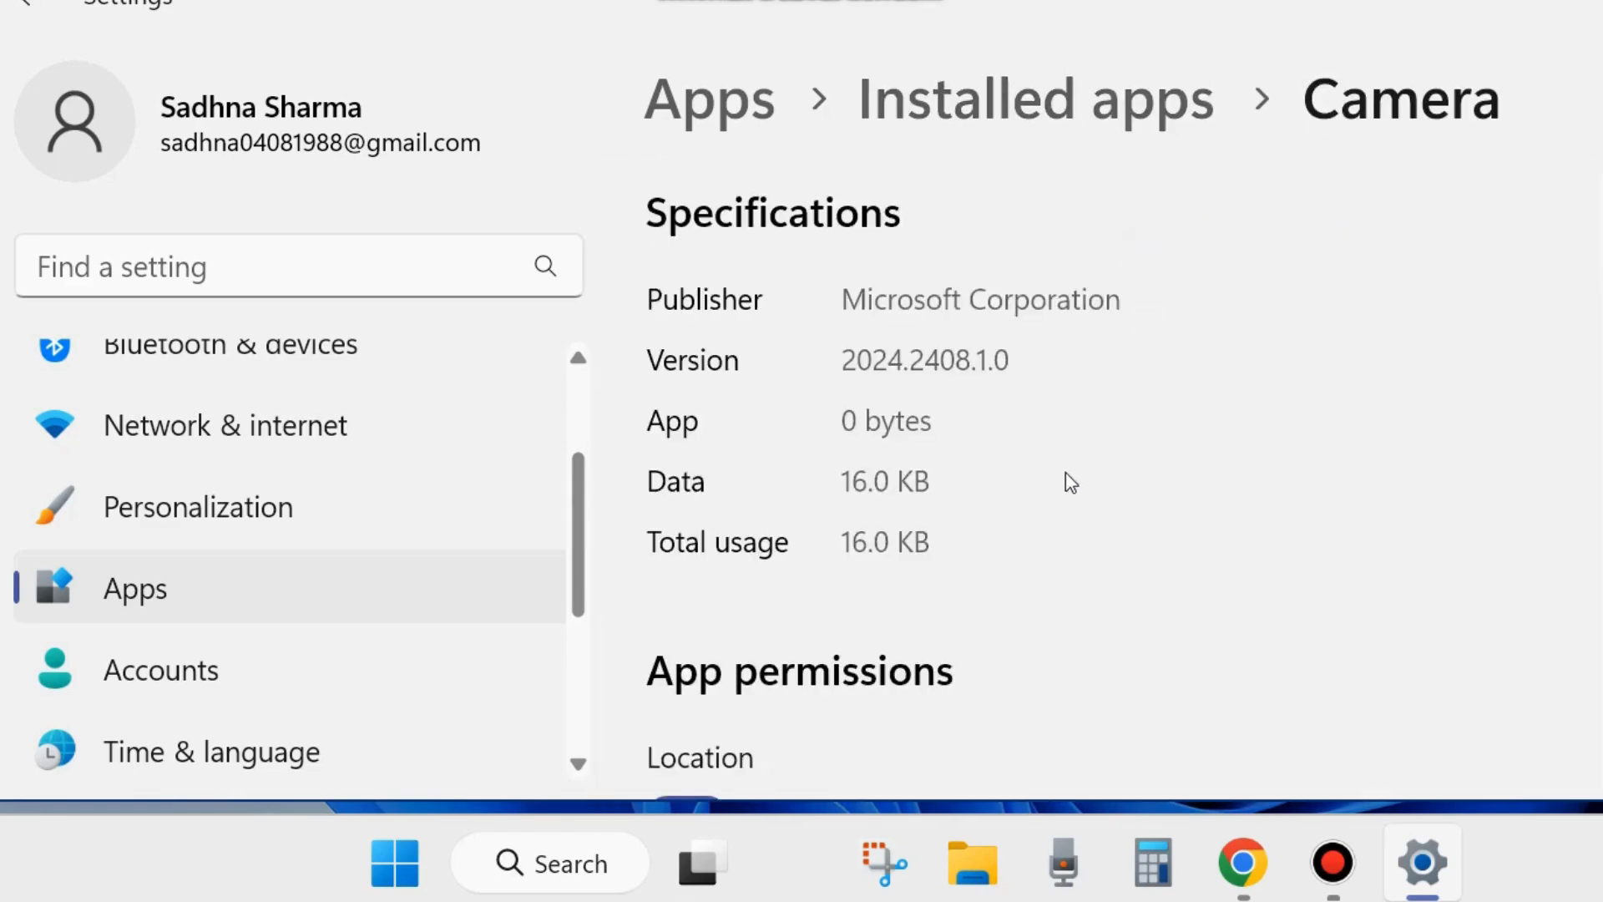
- Examine the Repair, Reset and Uninstall options for the Camera app, and close Settings
scroll(1049, 505, down, 10)
scroll(1128, 516, down, 15)
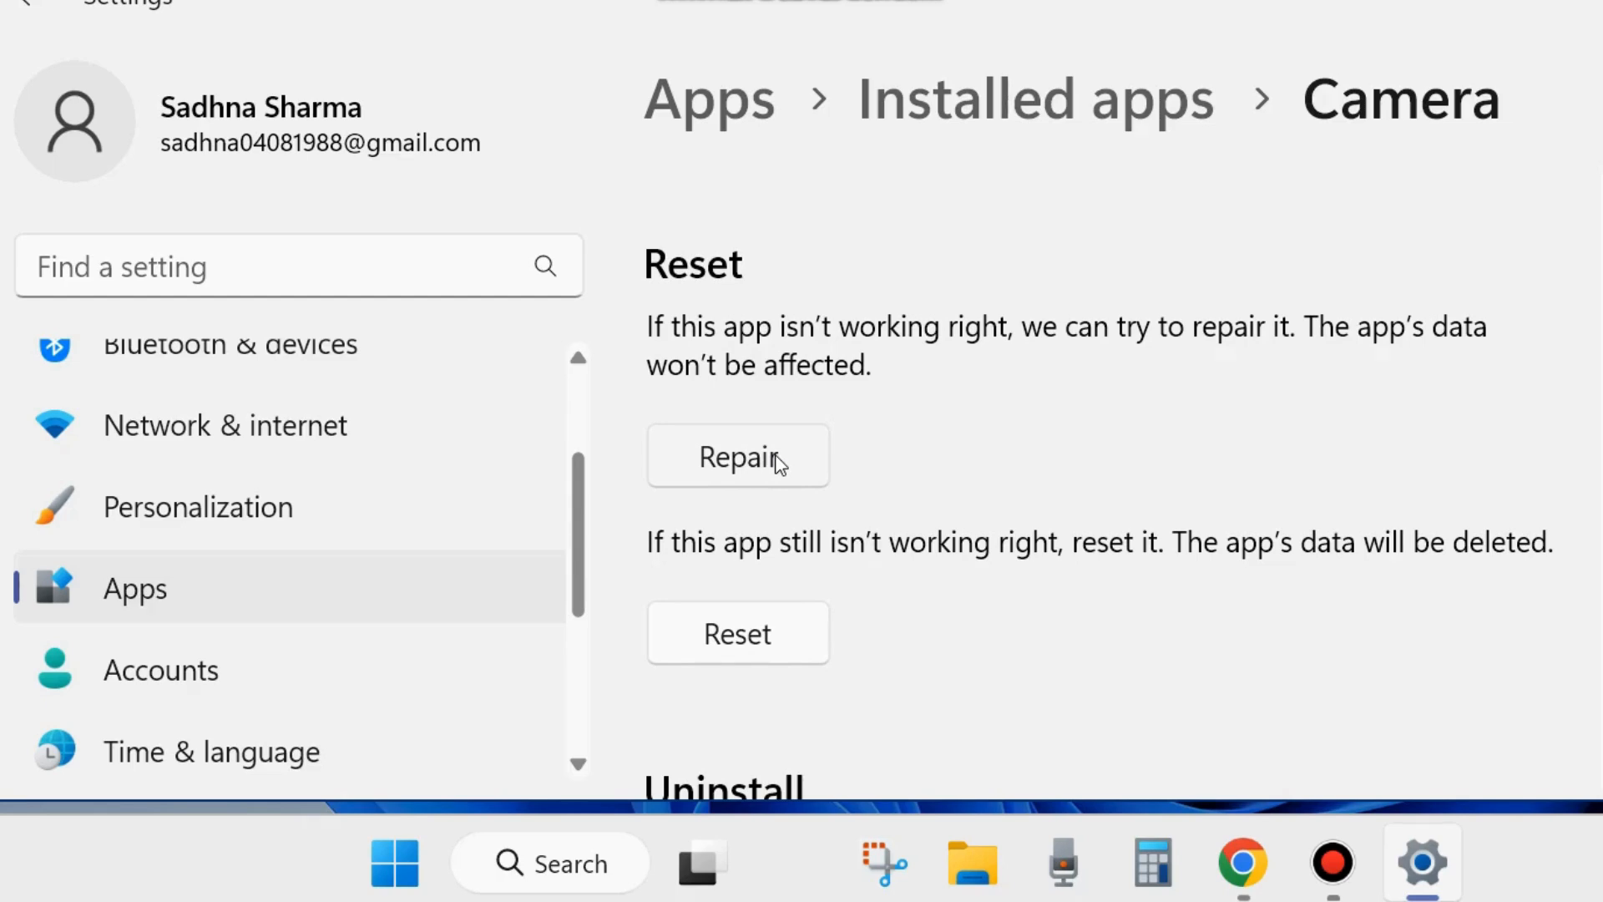
scroll(977, 462, down, 3)
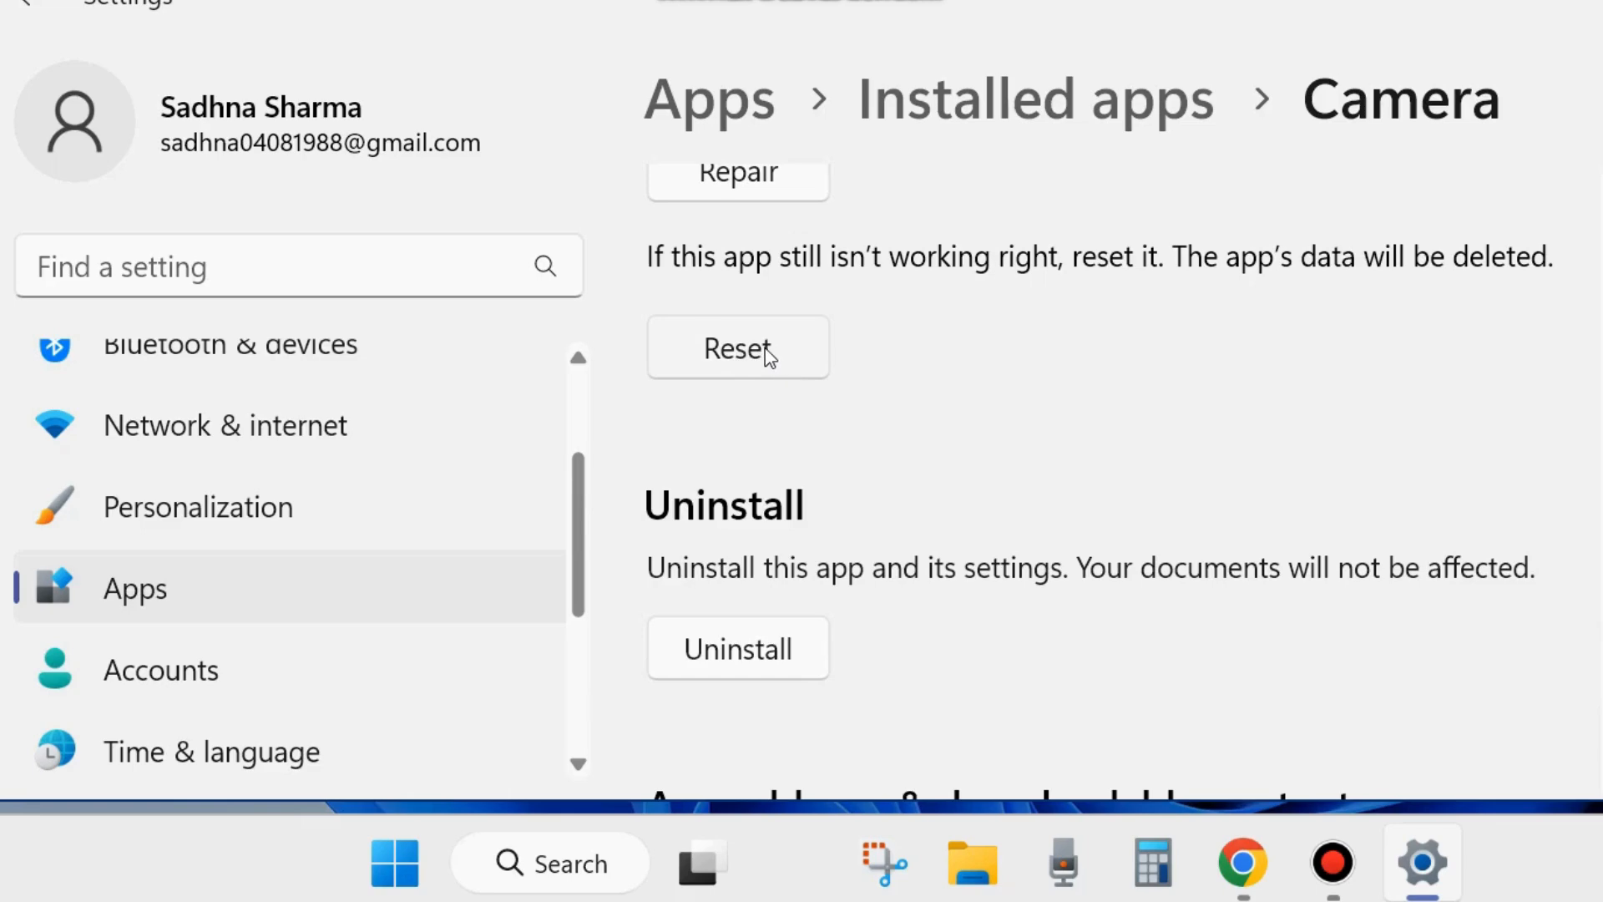
click(1584, 1)
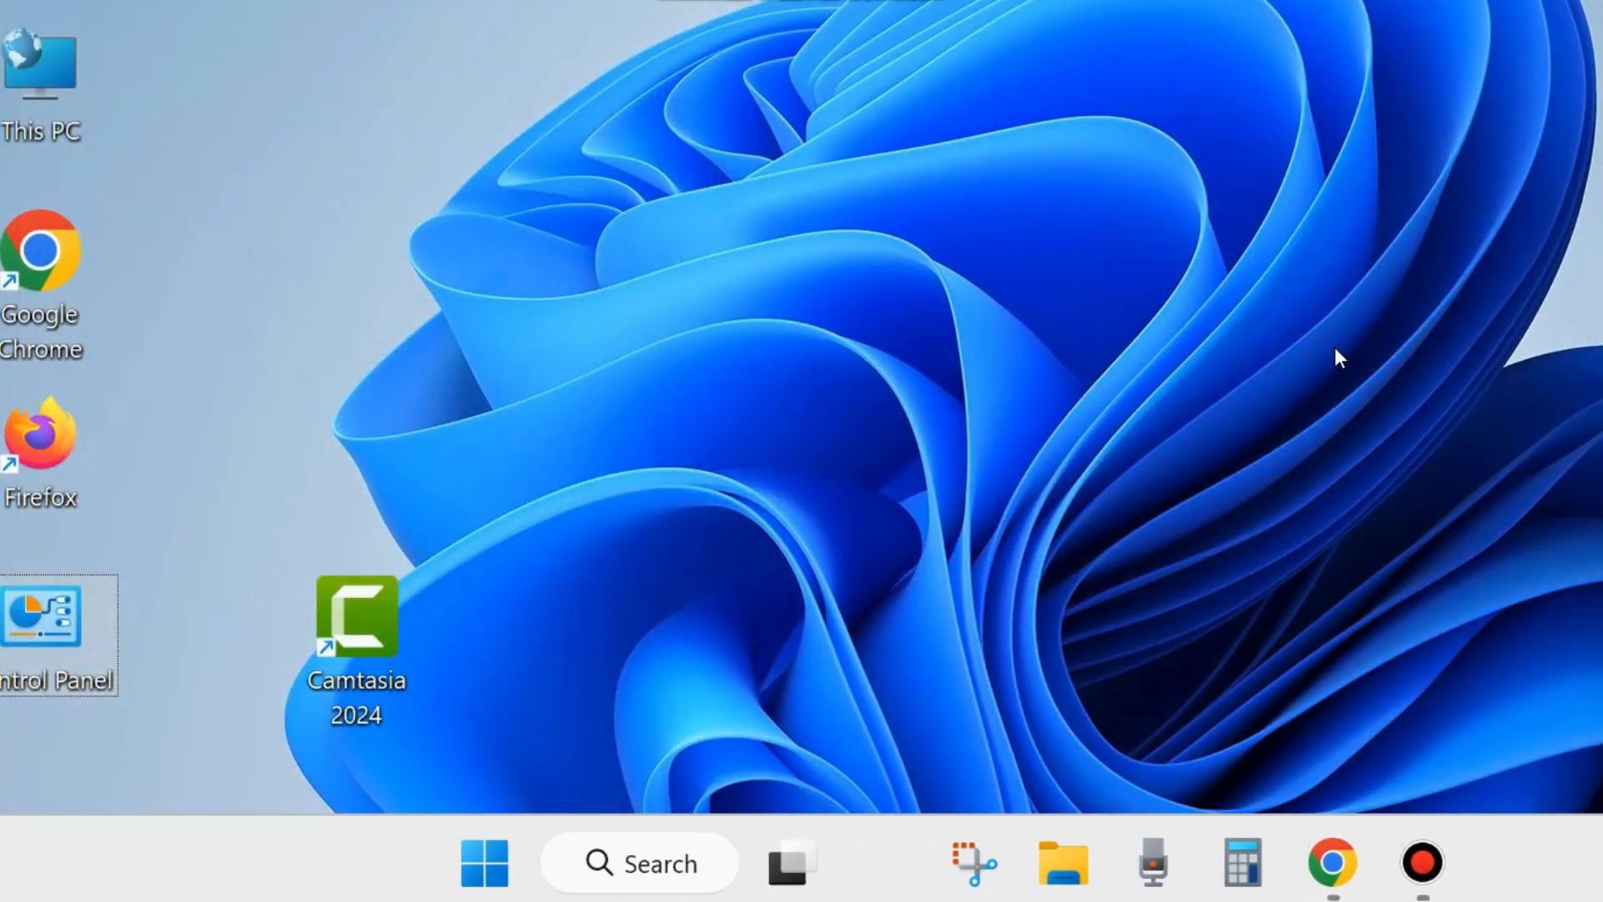